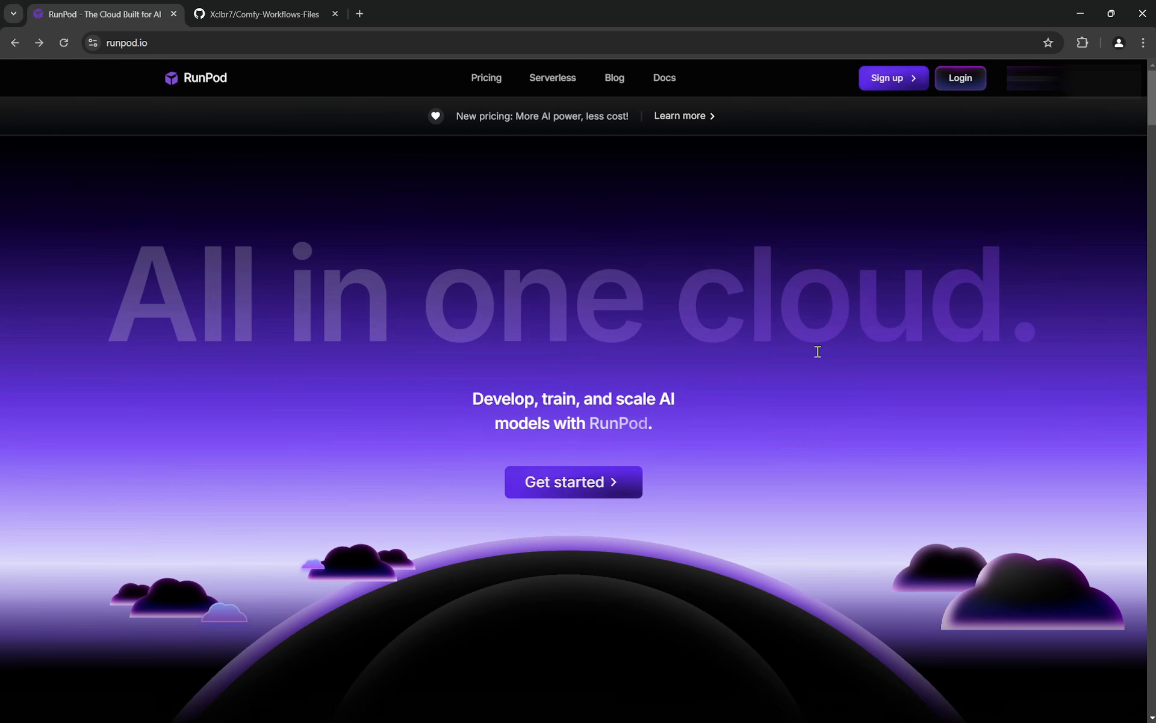
View the Comfy-Workflows-Files repository on GitHub and log in to the RunPod console
click(275, 12)
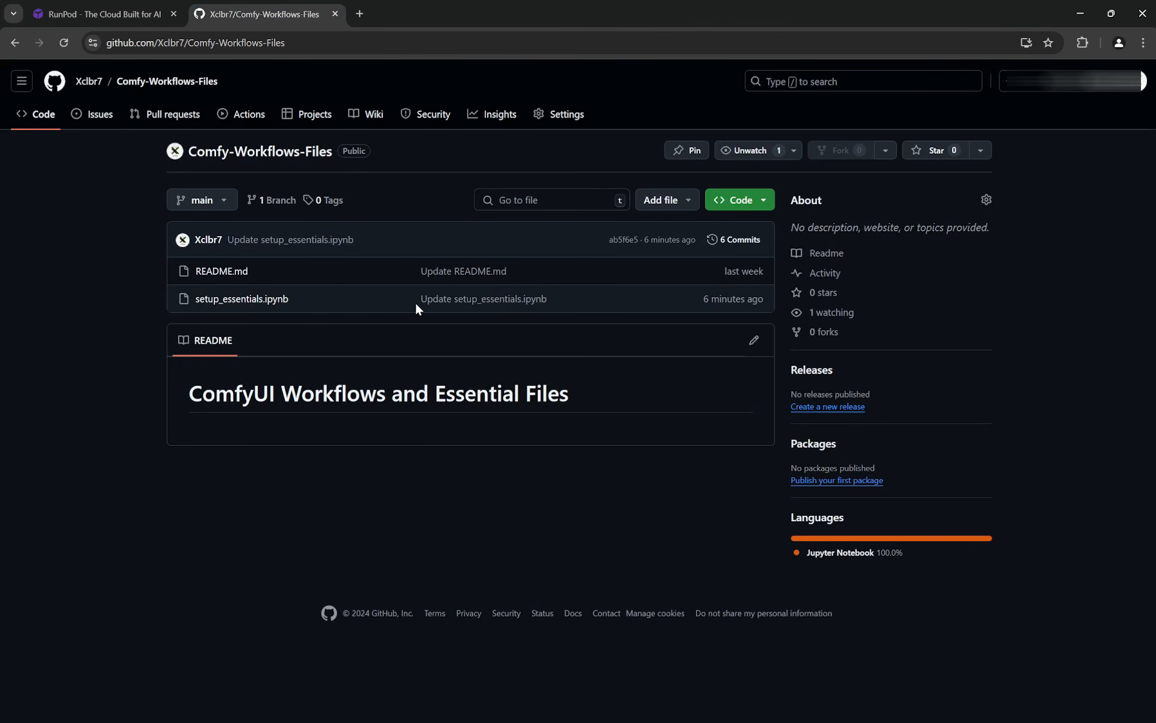
click(99, 13)
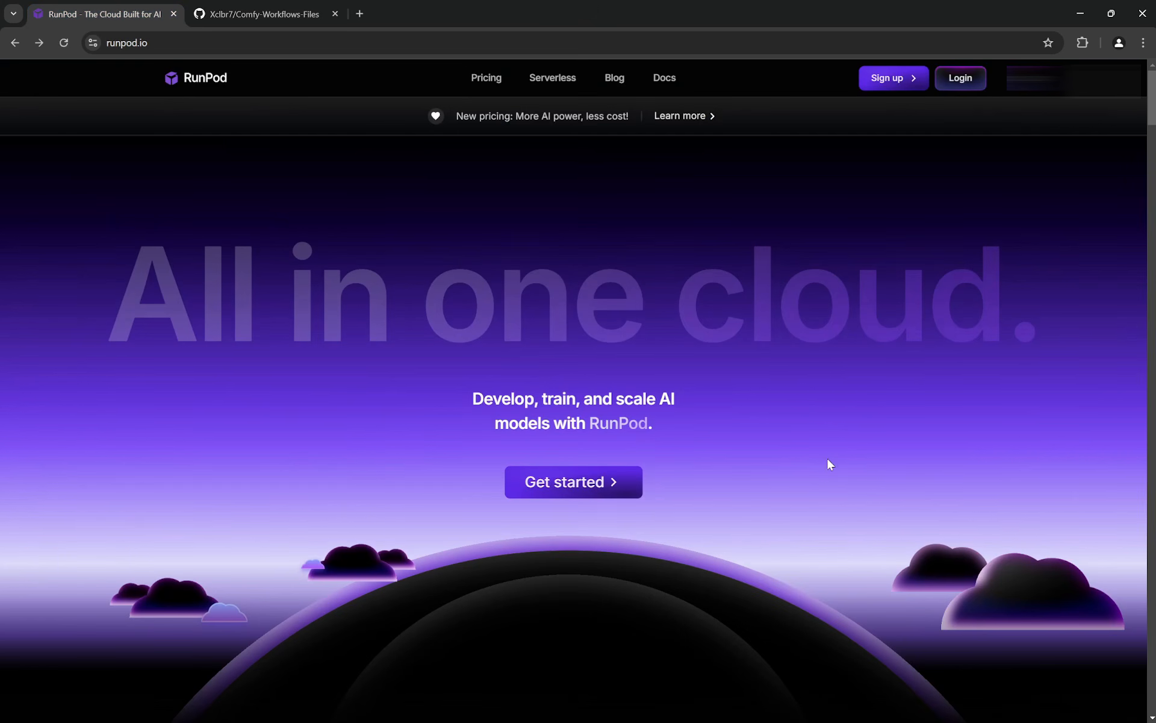
click(960, 78)
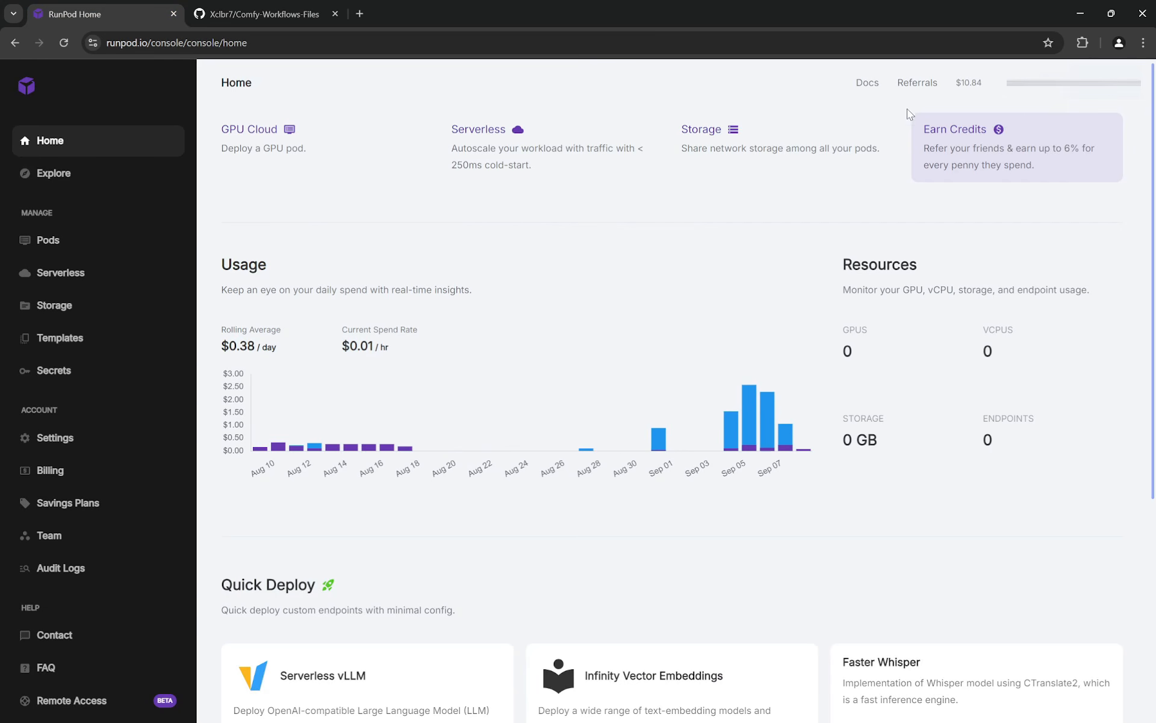
Open the billing page and examine the account balance and the Add Credit amount and payment options
mouse_move(967, 88)
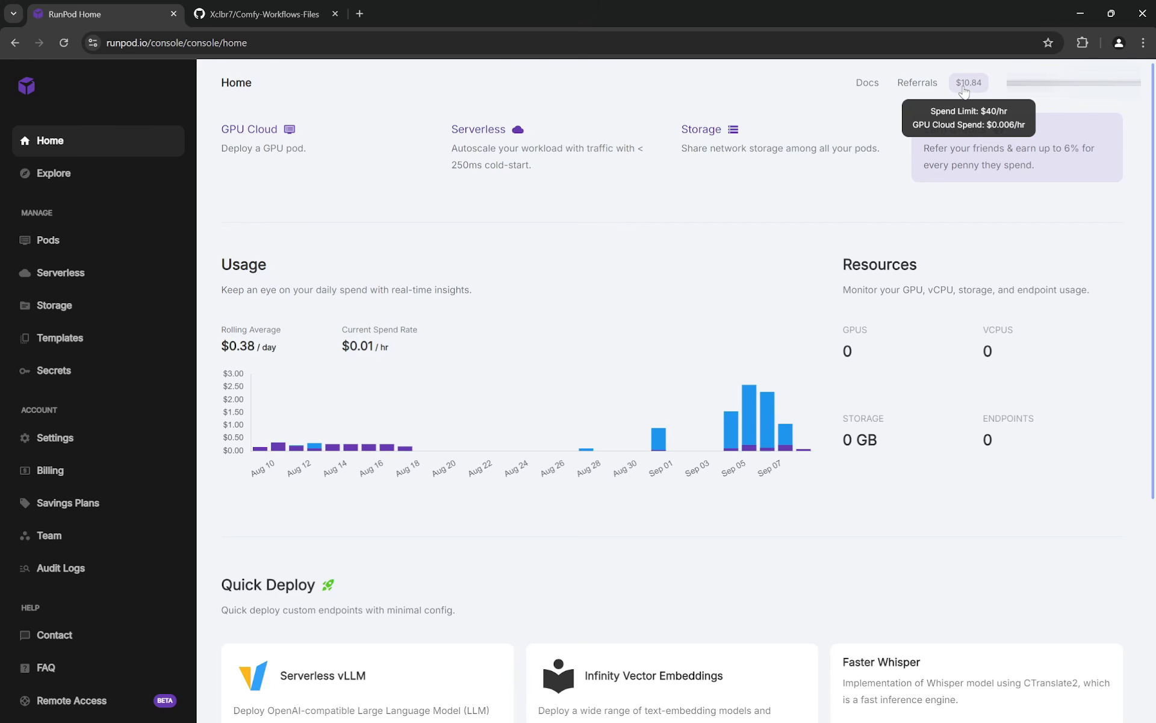
click(968, 84)
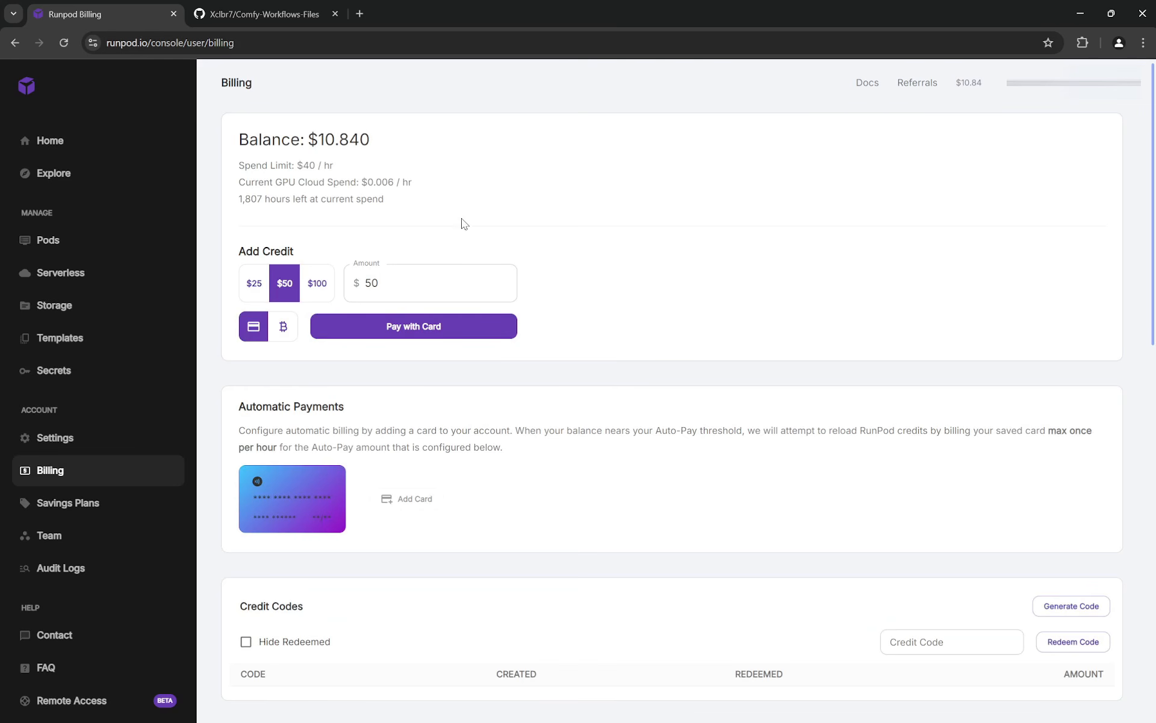
click(427, 283)
key(ctrl+a)
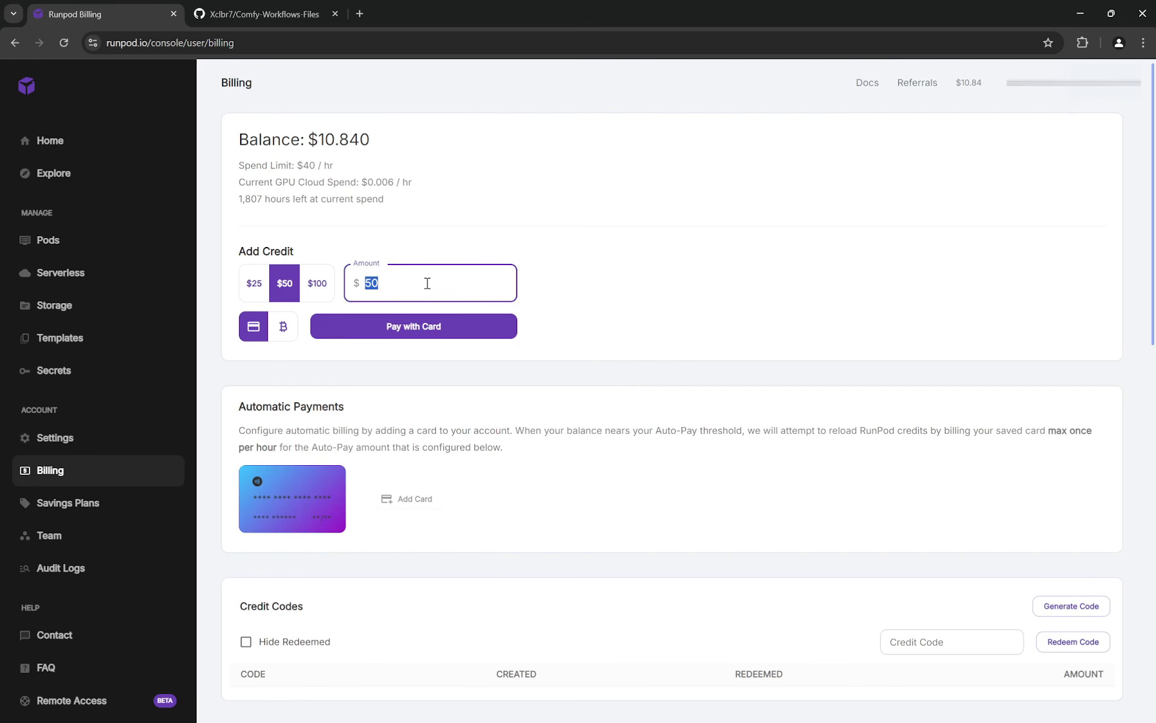
click(610, 291)
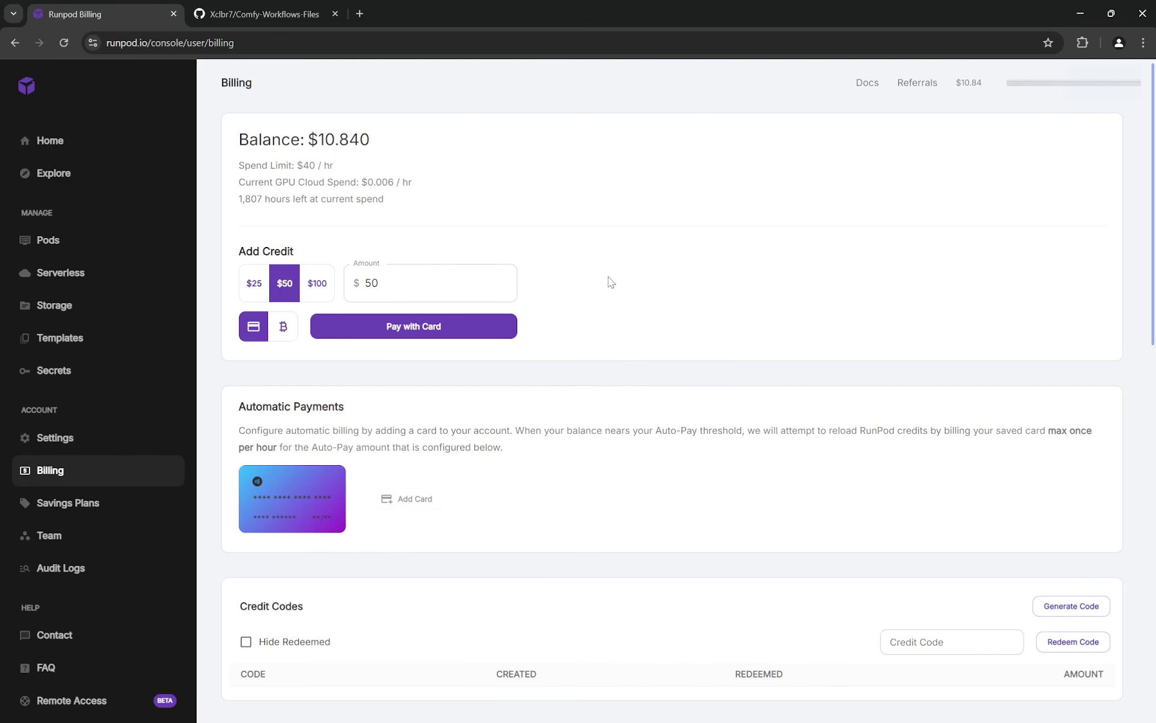
Search the Explore templates for "comfyui" and open the community ComfyUI template aitrepreneur/comfyui:2.3.5
click(94, 150)
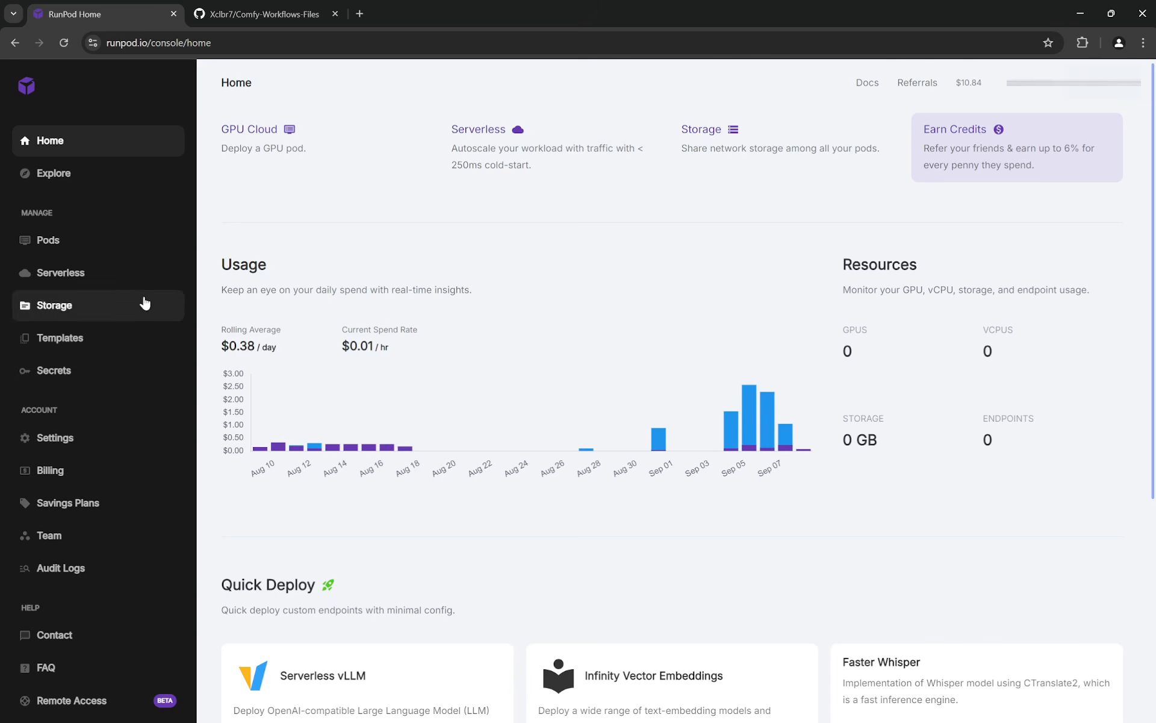
click(150, 181)
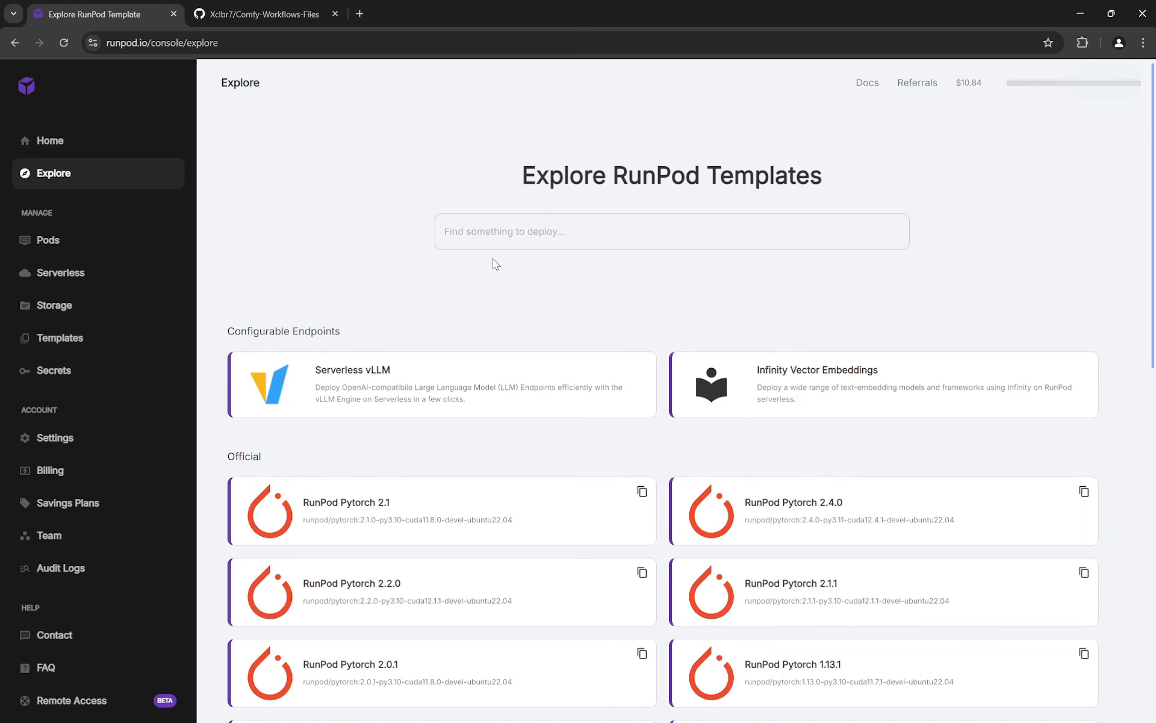
click(551, 234)
text(comfyui)
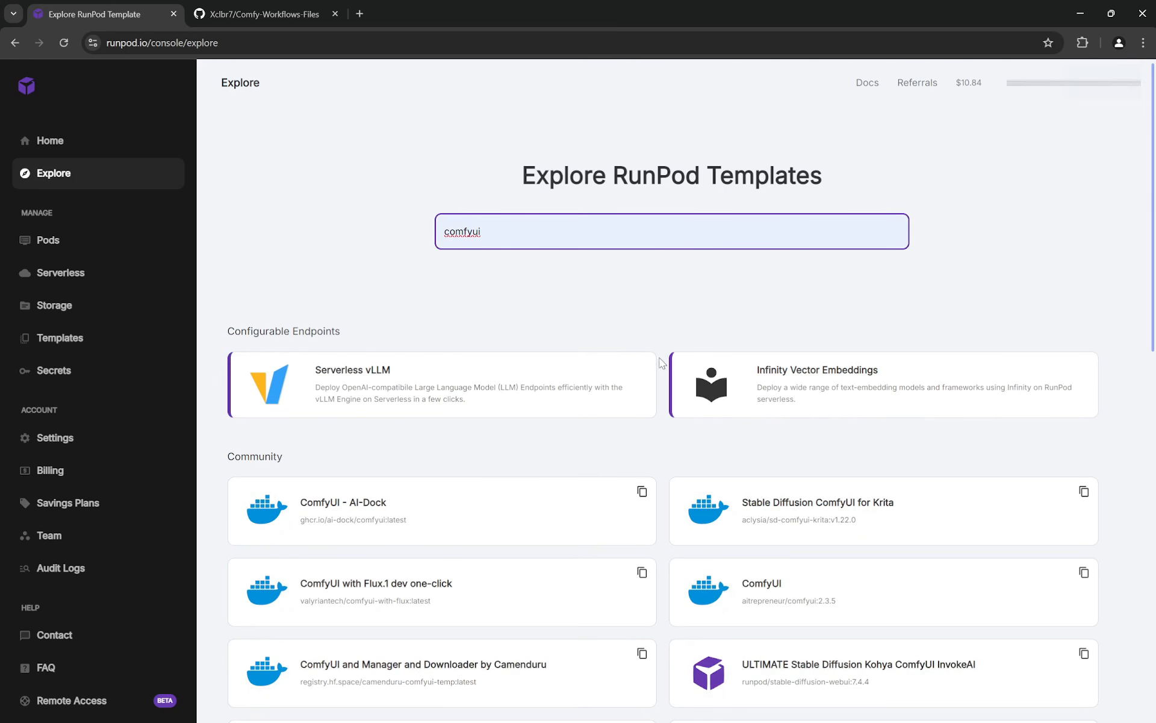
scroll(649, 381, down, 5)
scroll(649, 381, up, 5)
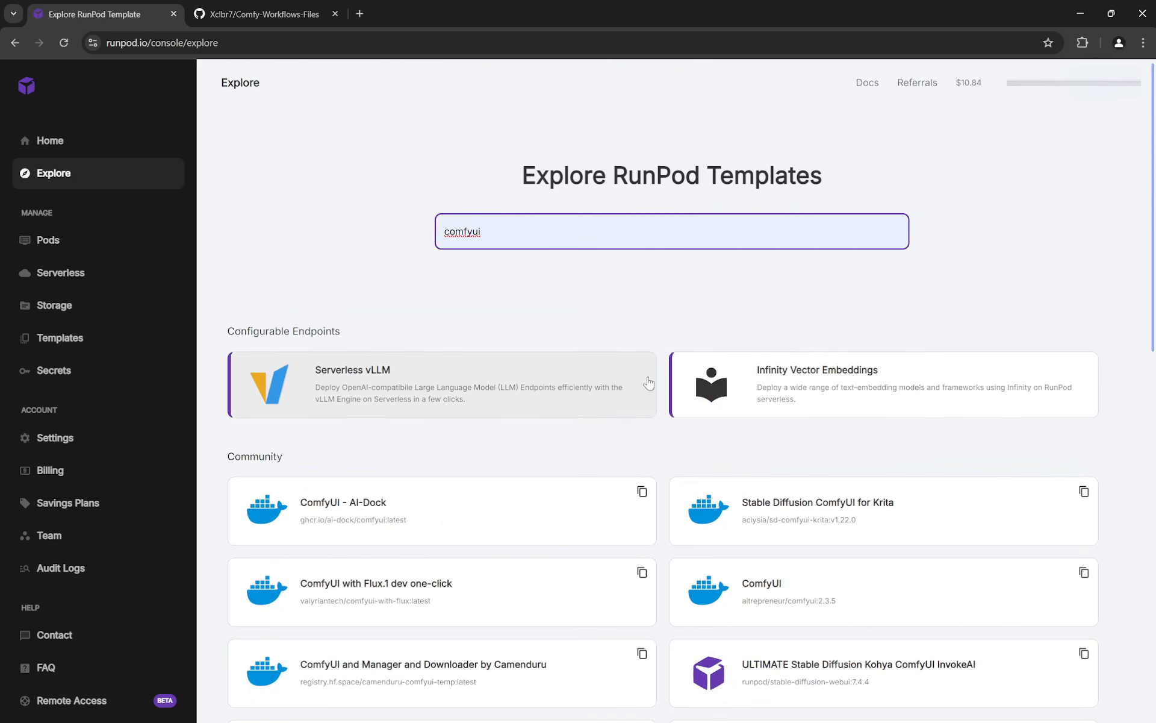
scroll(612, 366, down, 5)
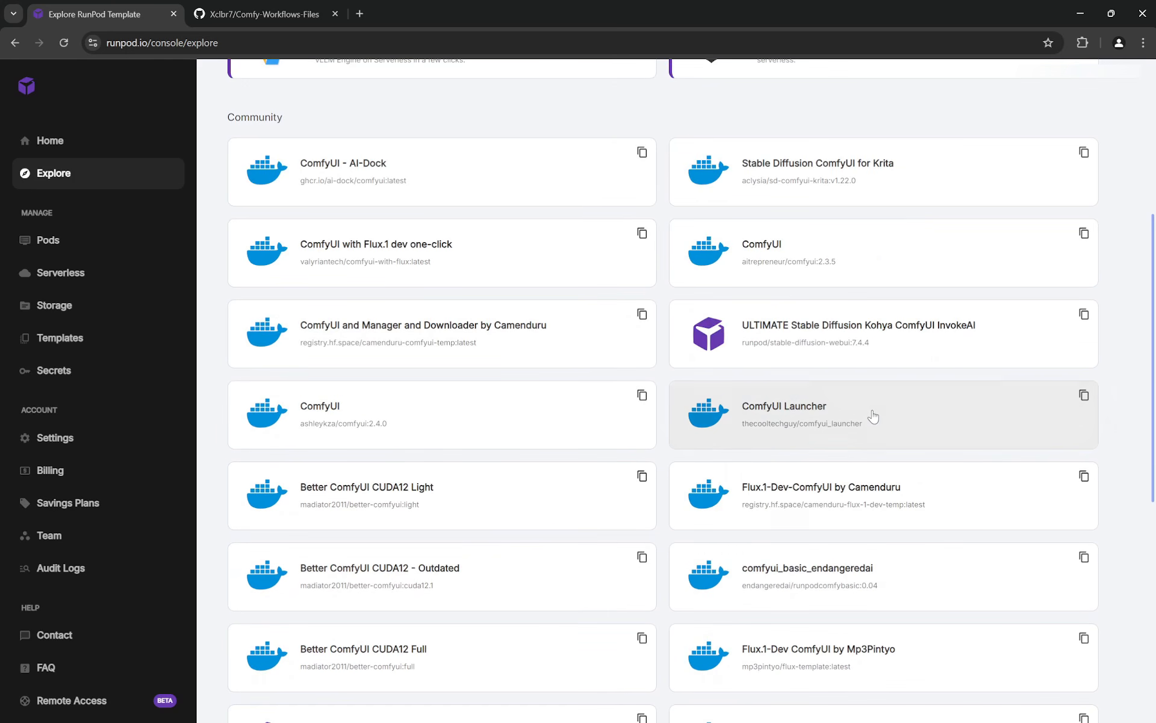
scroll(867, 431, up, 5)
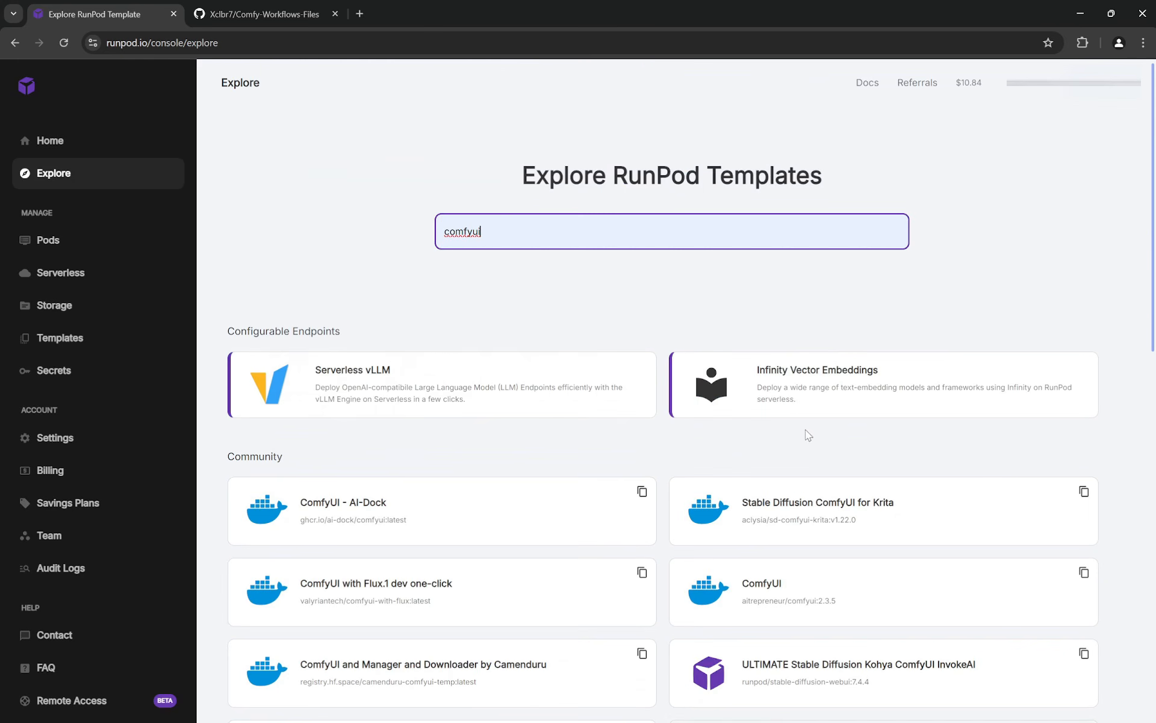
scroll(308, 377, down, 2)
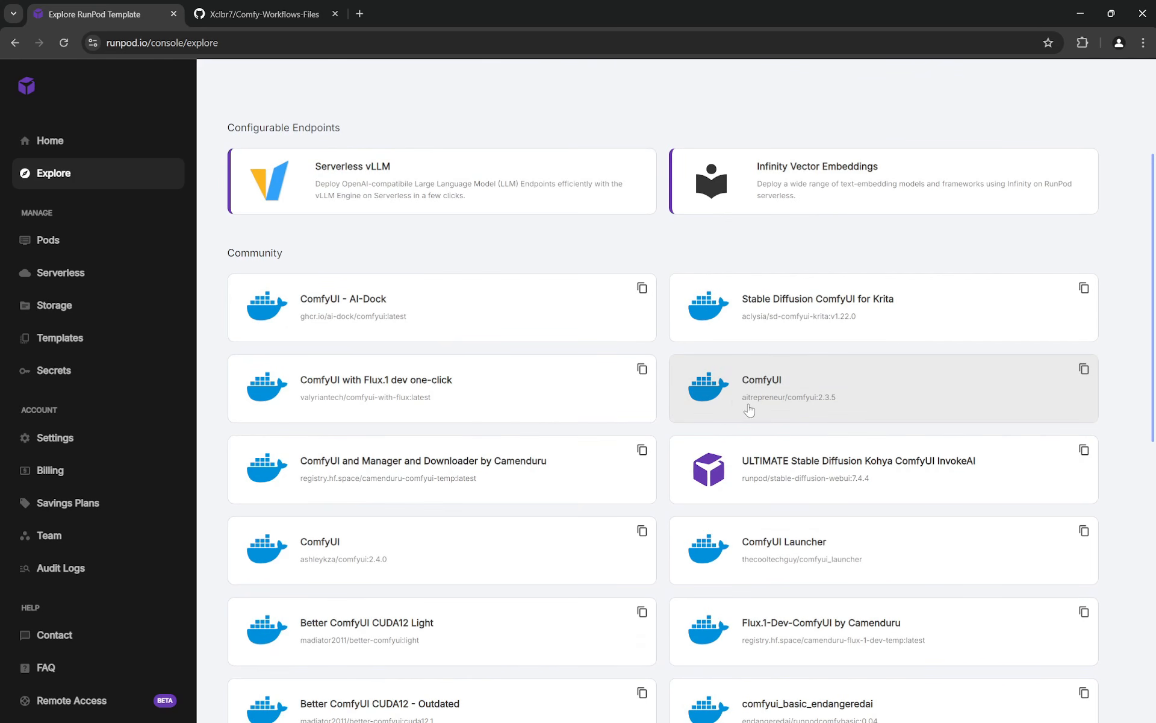
click(749, 405)
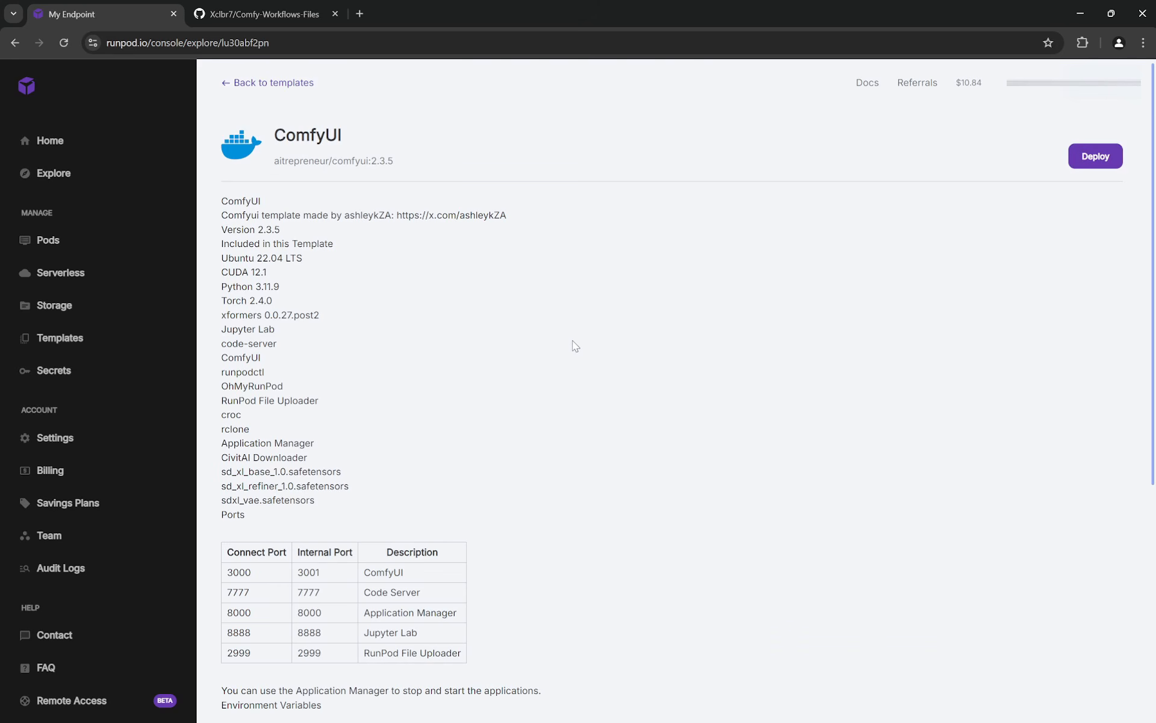
Examine the template's description, especially the connect and internal ports listed for ComfyUI and Jupyter Lab
scroll(574, 345, down, 4)
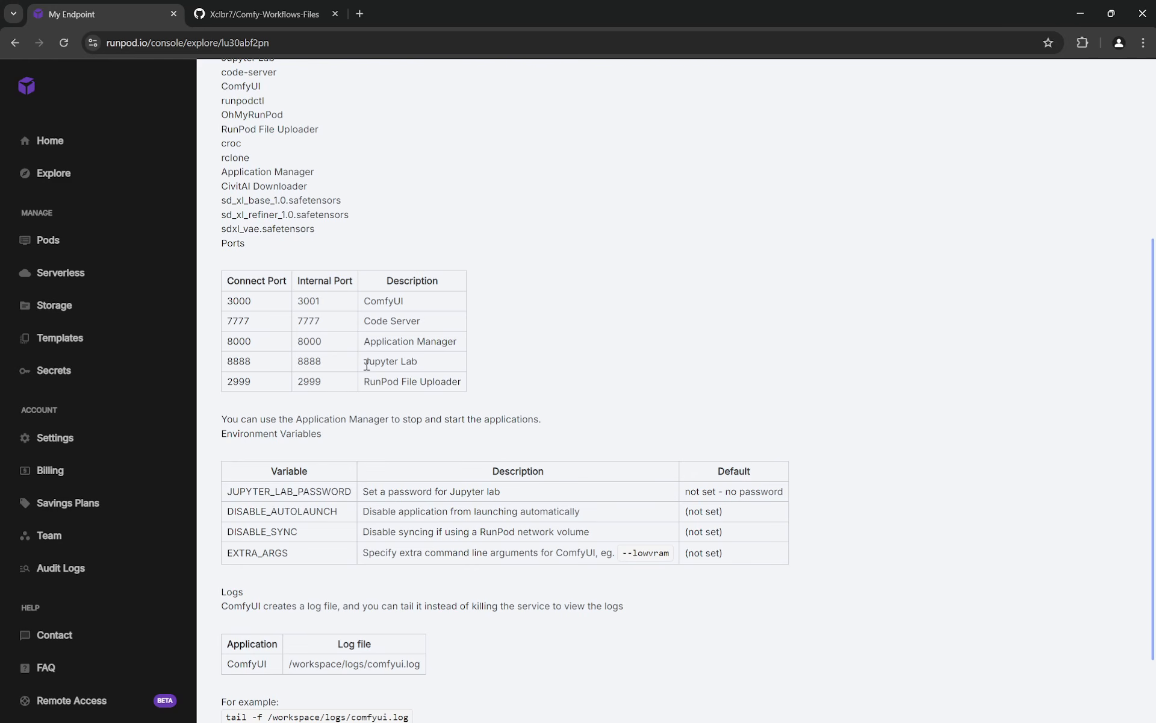
drag(289, 361, 449, 360)
click(449, 360)
drag(296, 301, 335, 304)
drag(234, 301, 271, 304)
drag(228, 361, 253, 359)
scroll(920, 361, up, 3)
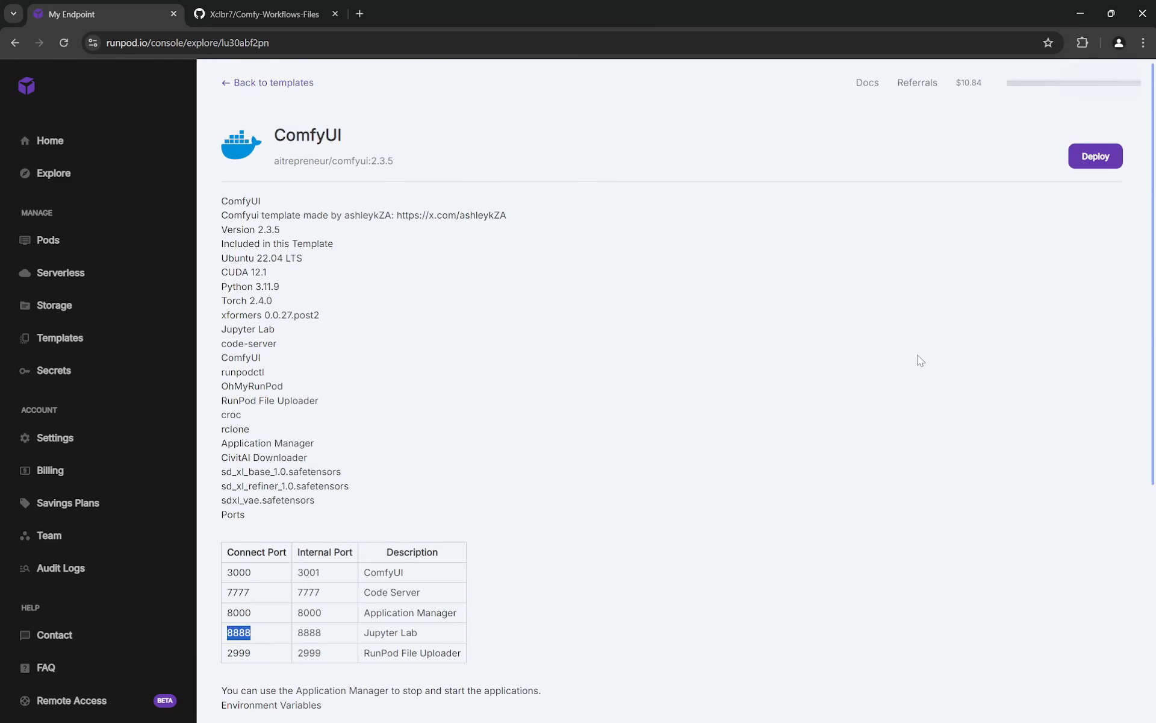
scroll(665, 305, down, 5)
scroll(1009, 323, up, 7)
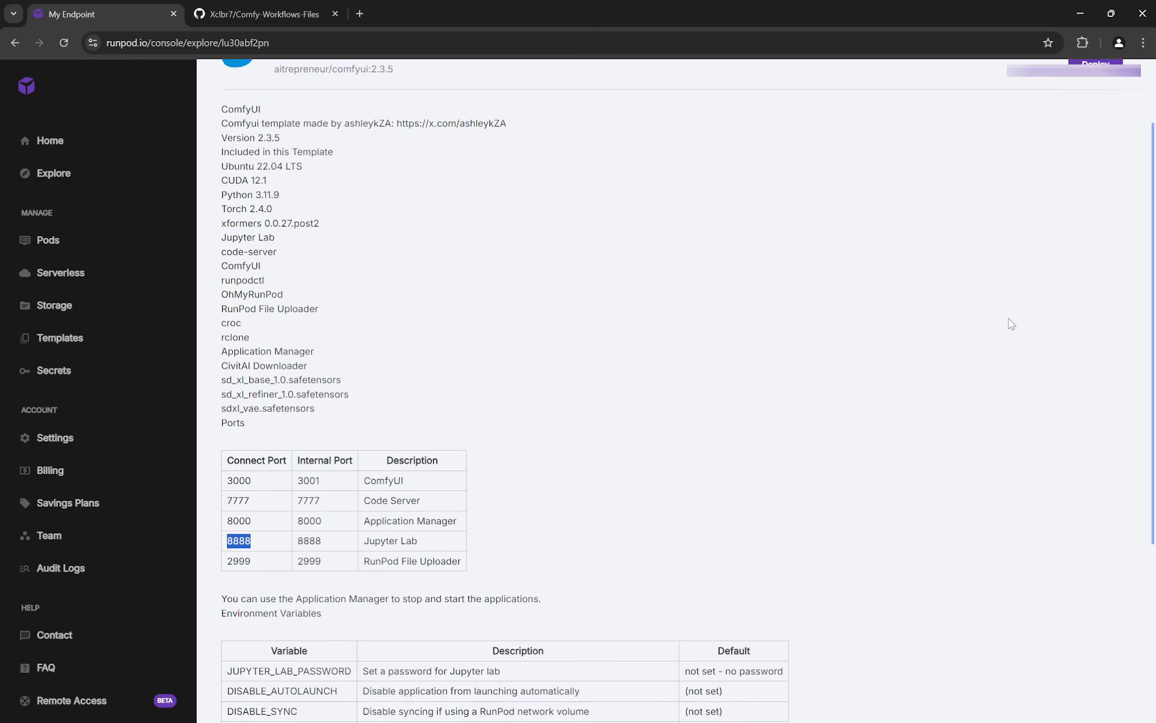
Start deploying the ComfyUI template and filter the GPUs to Community Cloud with at least 24 GB VRAM
click(1087, 157)
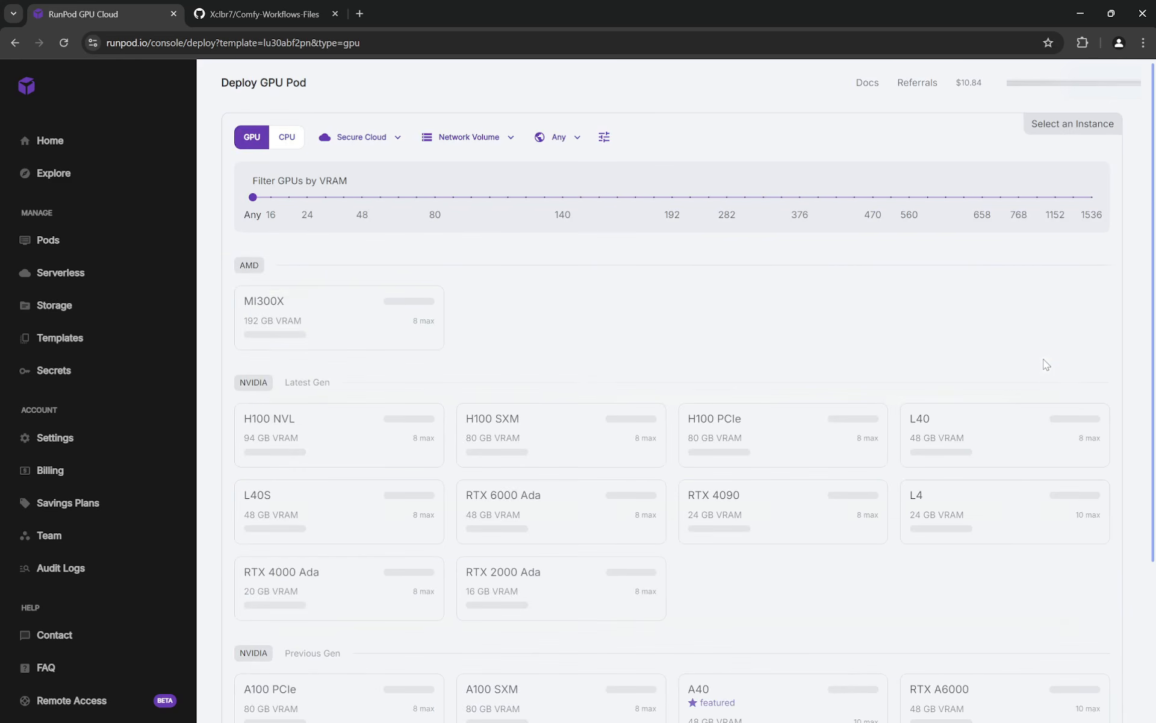
click(379, 138)
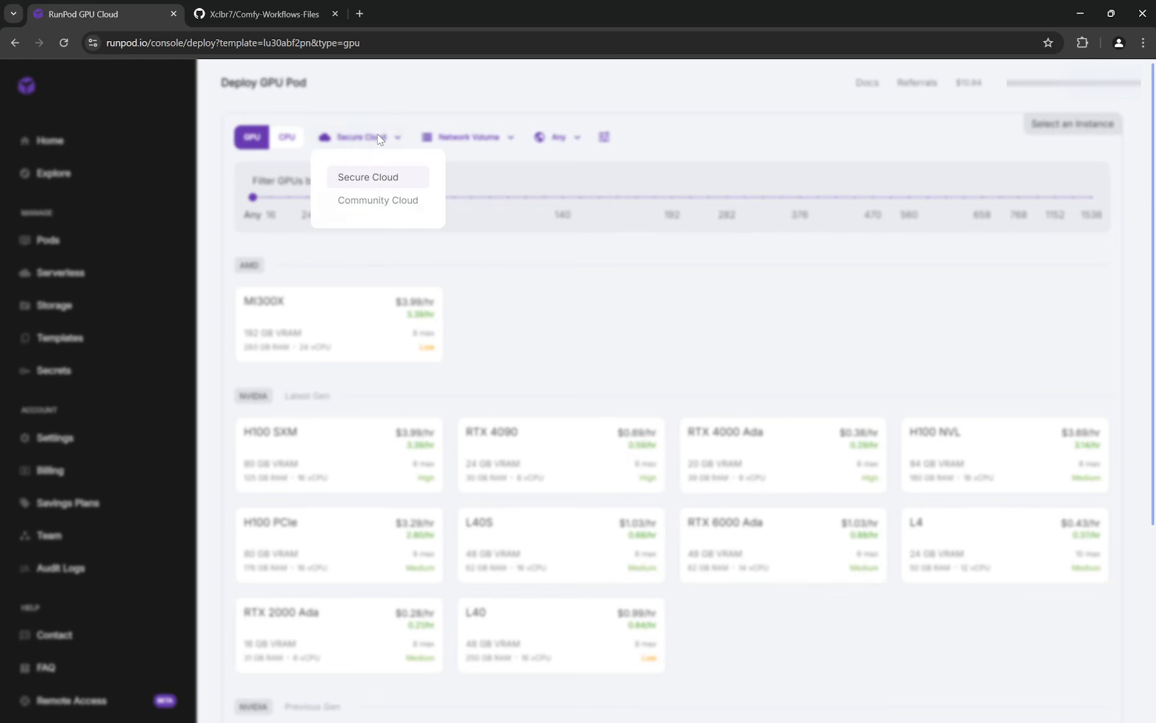
click(402, 206)
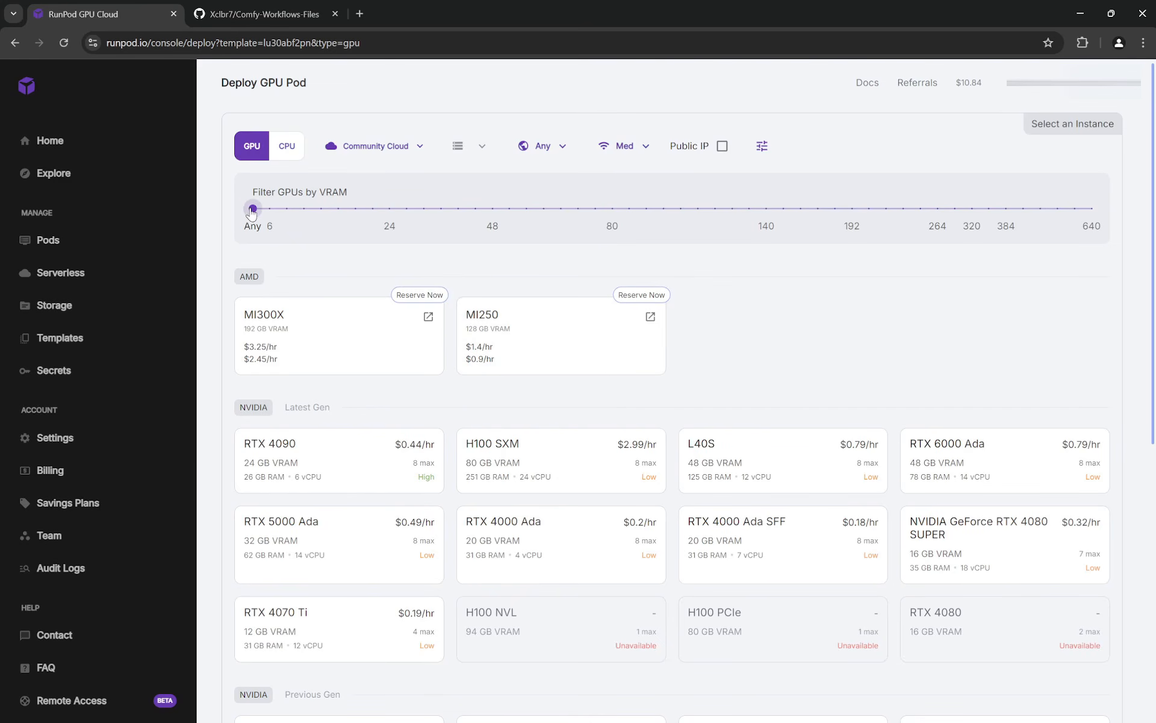
drag(253, 209, 403, 224)
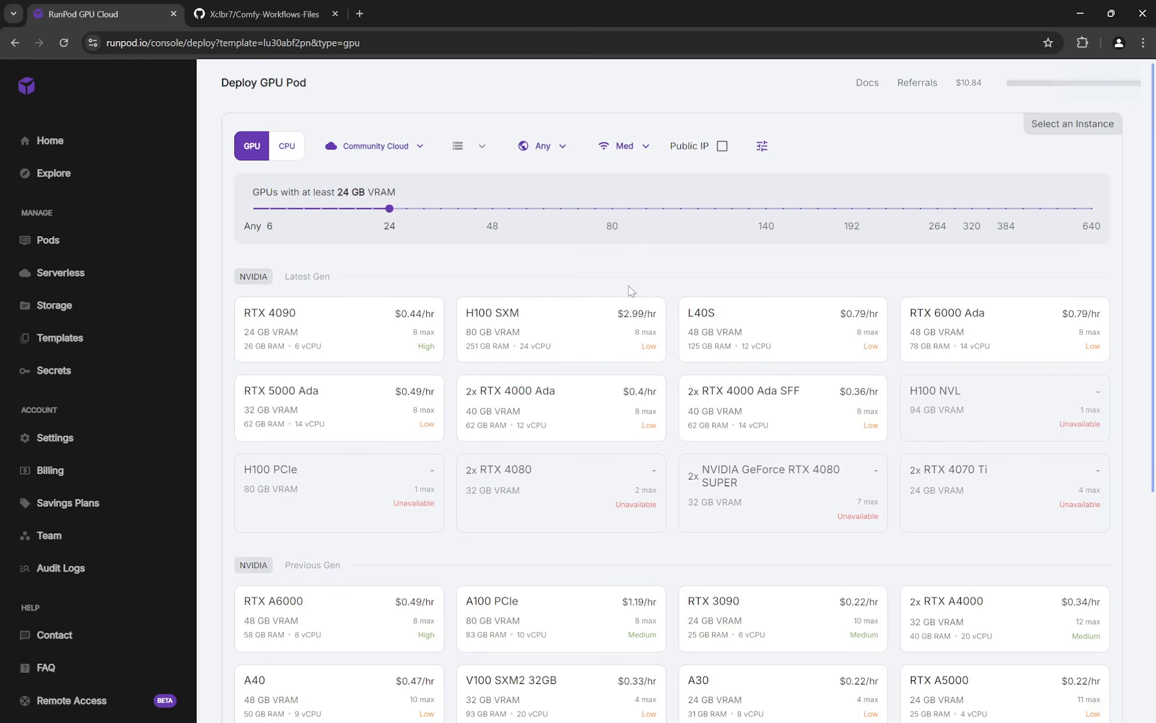
Compare the available GPUs and select the RTX A6000 with 48 GB VRAM for the pod
scroll(630, 291, down, 5)
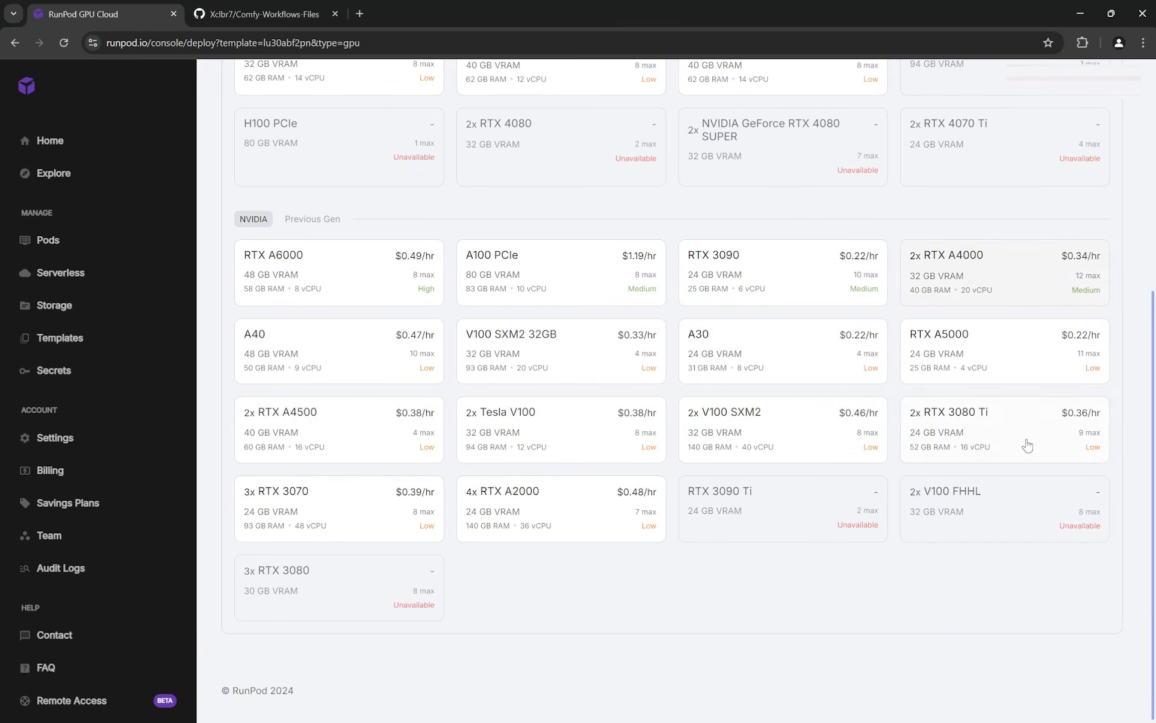
scroll(1023, 444, up, 5)
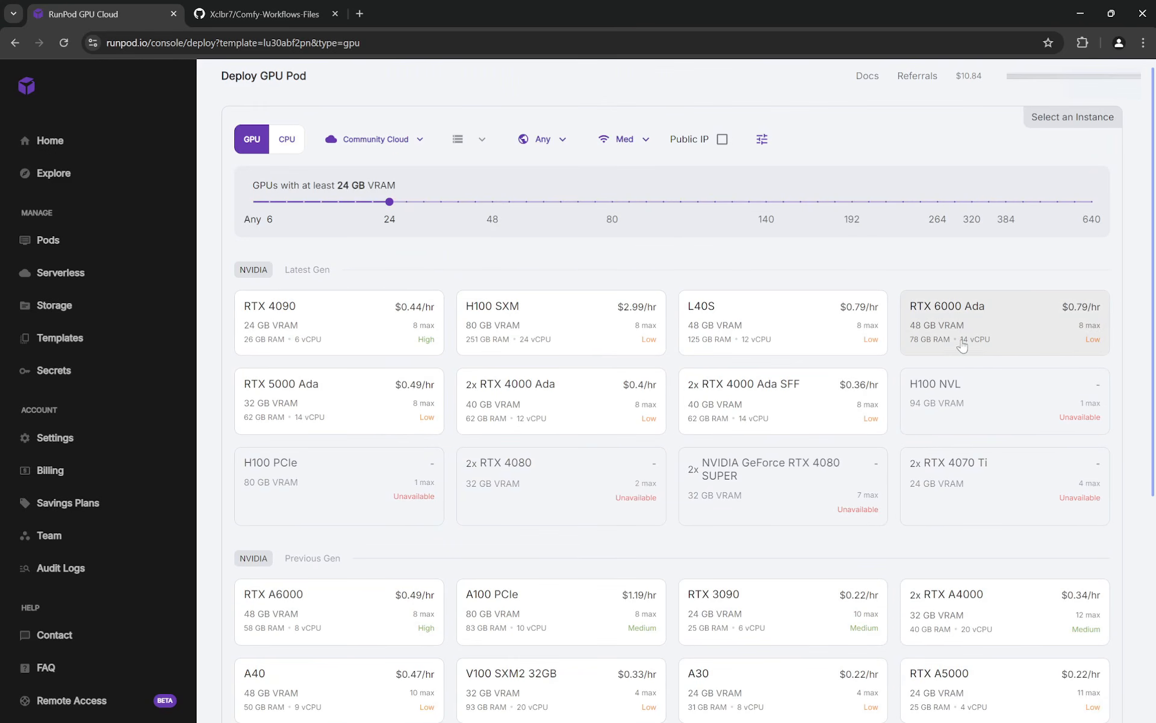
scroll(1012, 338, down, 6)
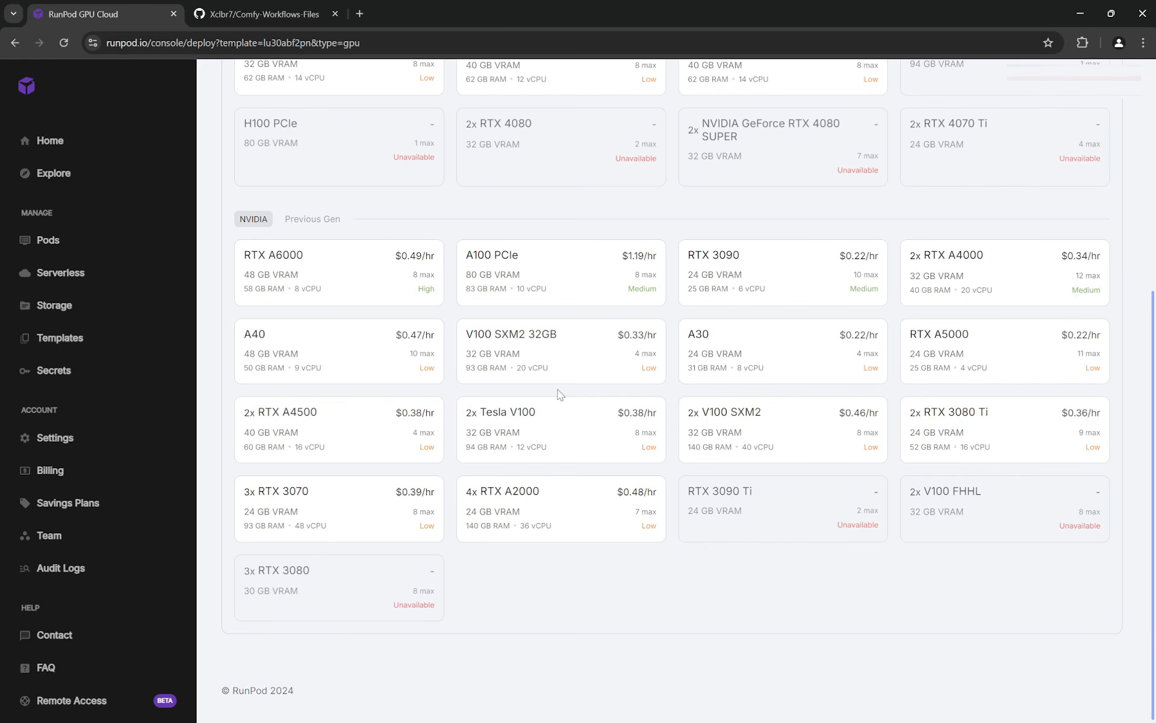
click(337, 275)
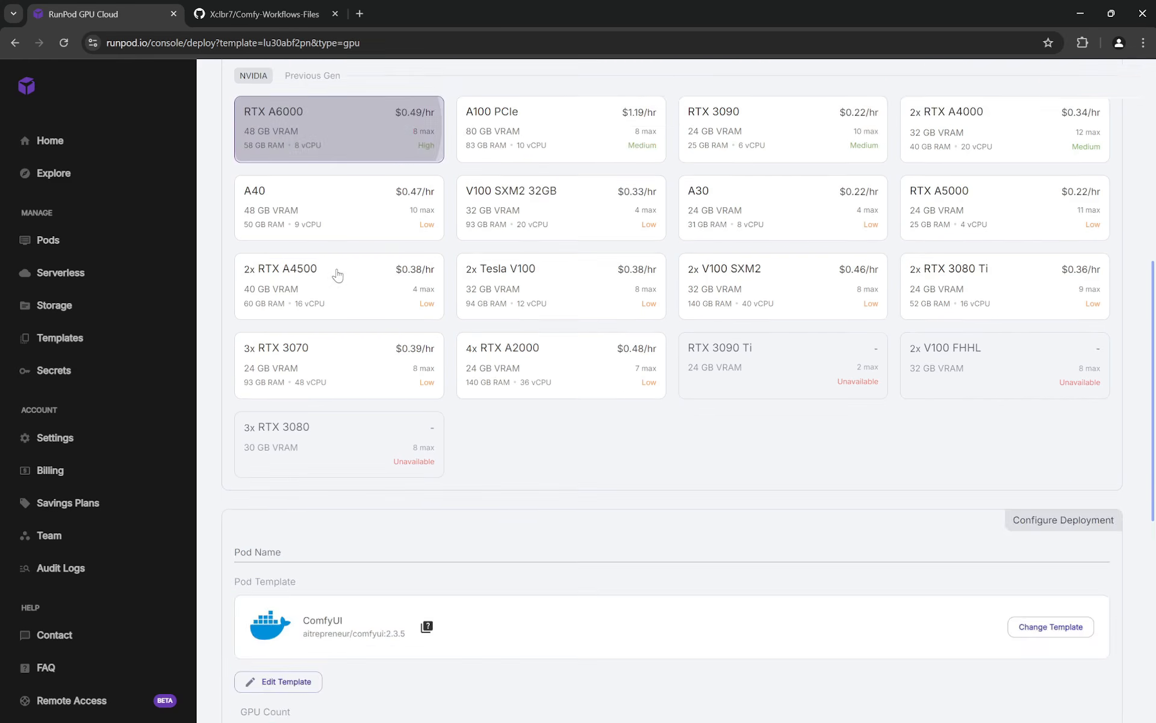
scroll(700, 285, up, 1)
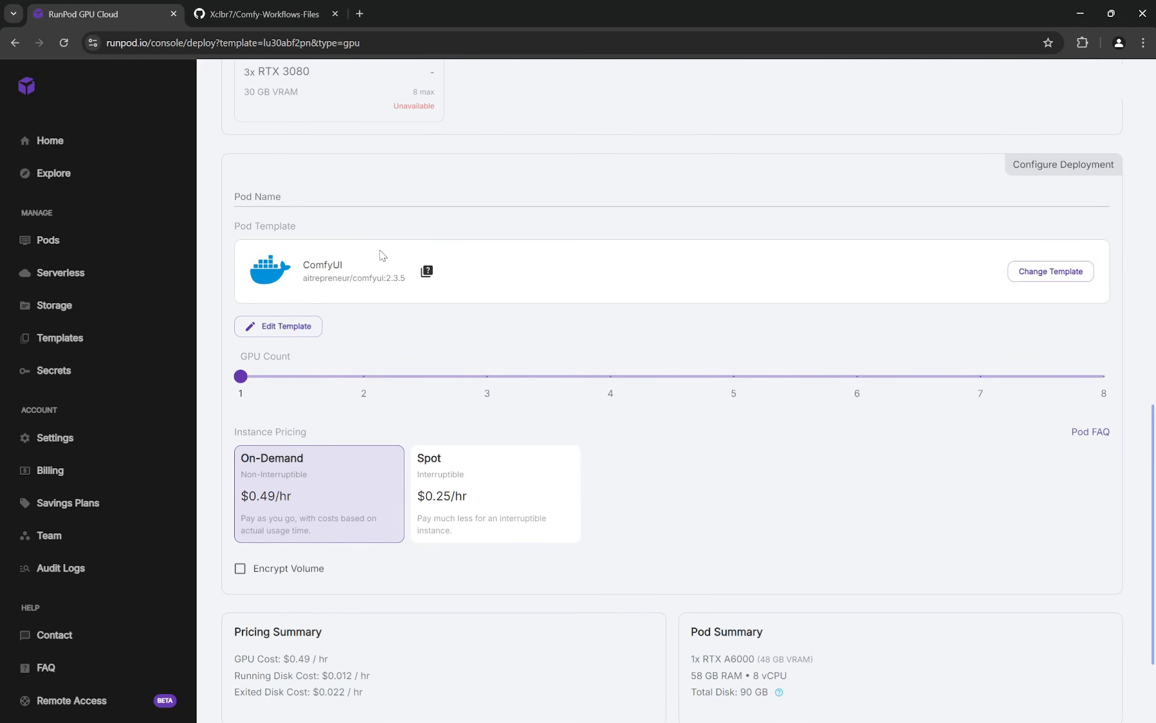
Override the pod template's persistent volume disk size with 20 GB and apply the override
click(304, 335)
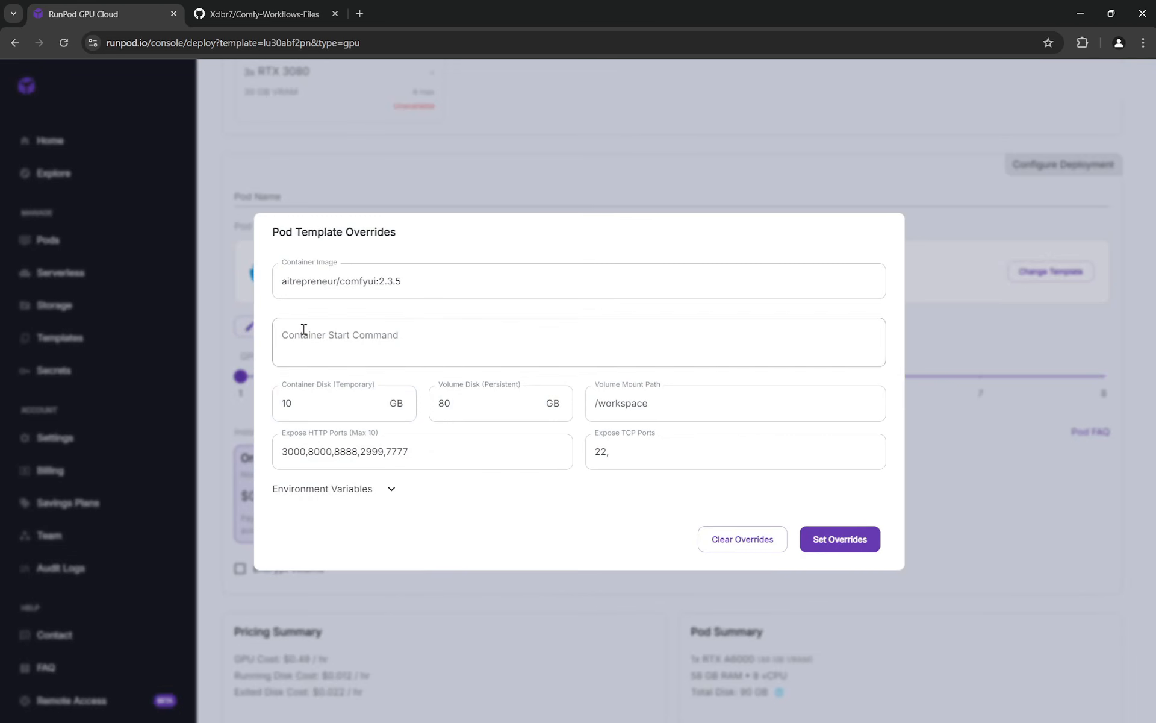
click(345, 409)
key(ctrl+a)
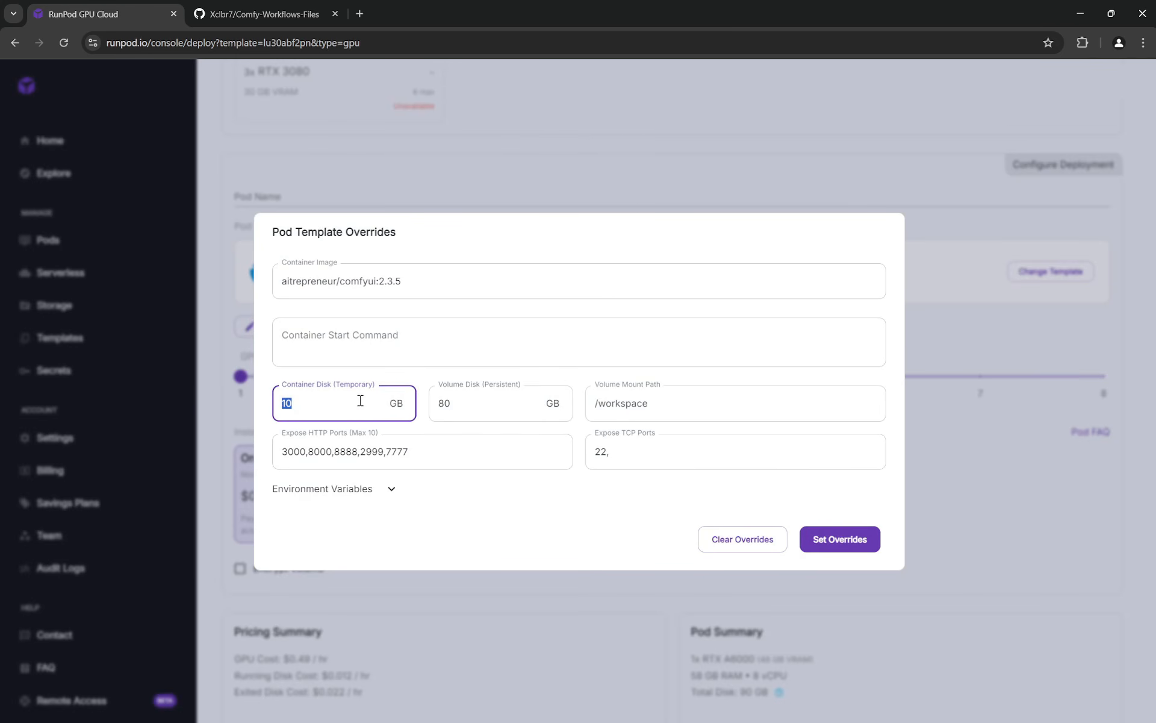
click(459, 406)
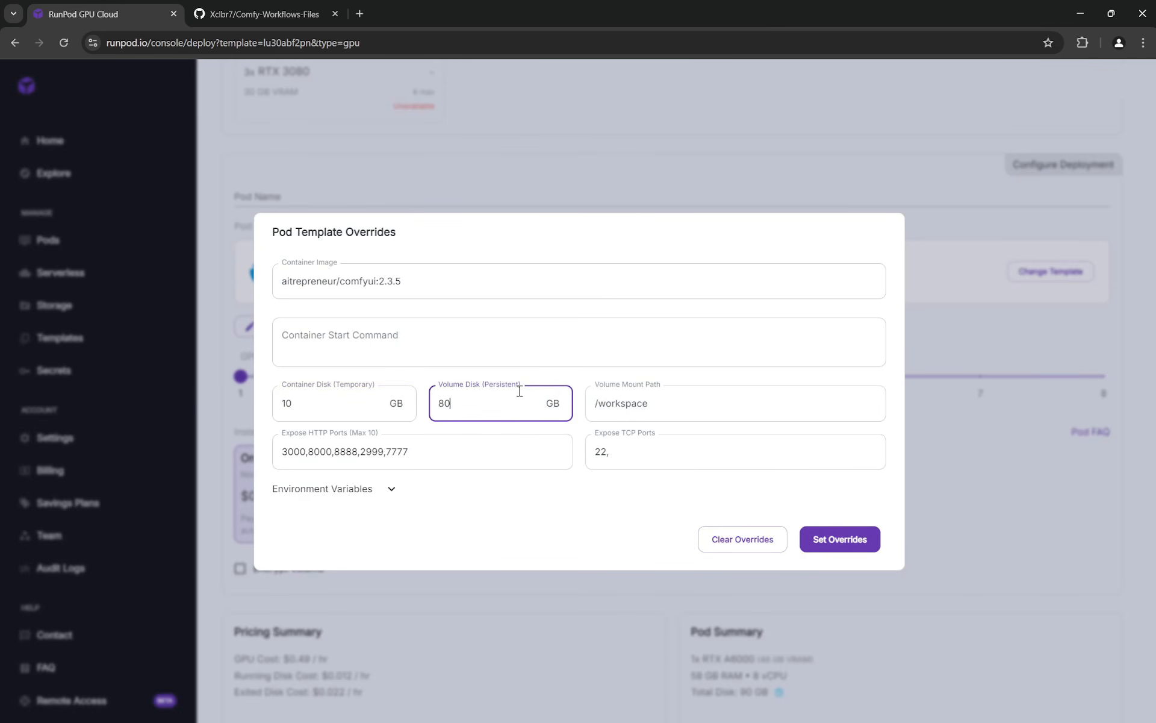
key(ctrl+a)
text(2)
click(864, 542)
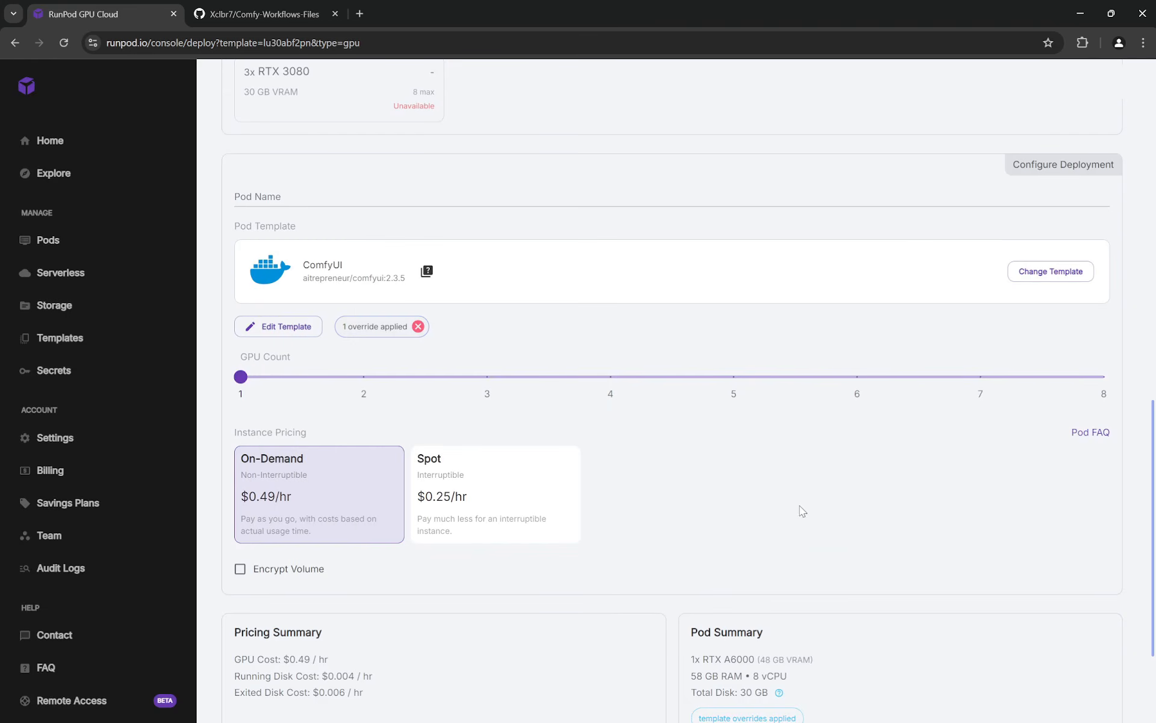
Deploy the pod on-demand and expand the new RTX A6000 pod's details in the pod list
scroll(749, 478, down, 3)
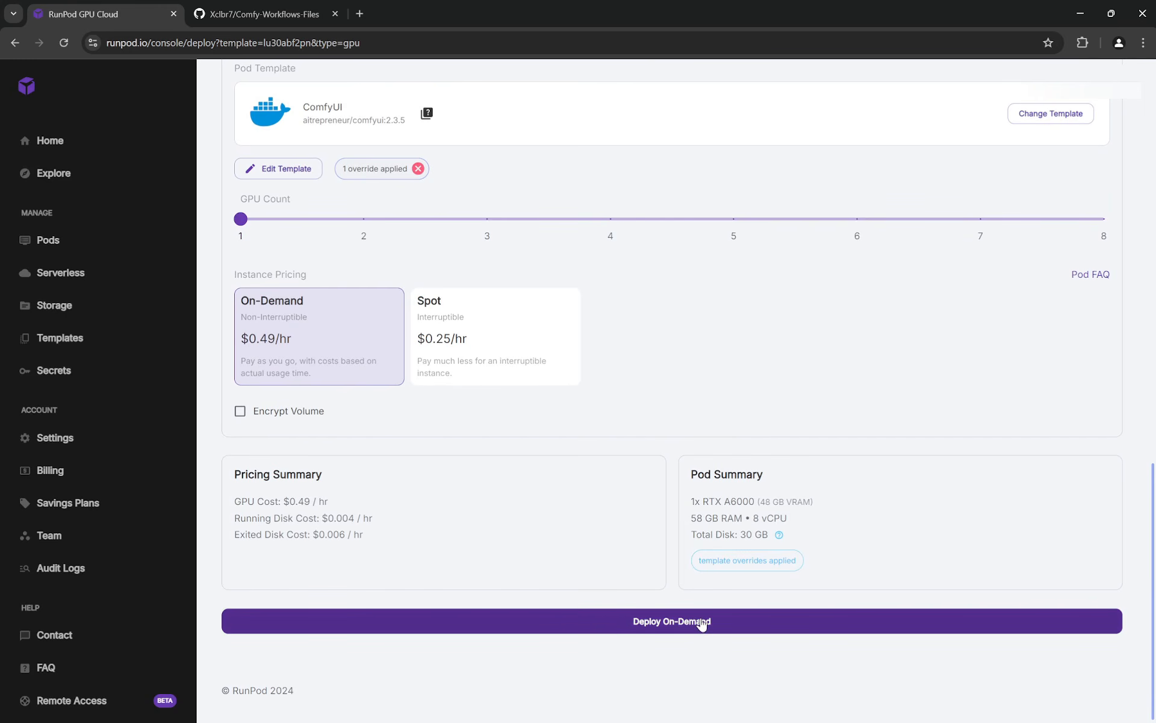
click(702, 624)
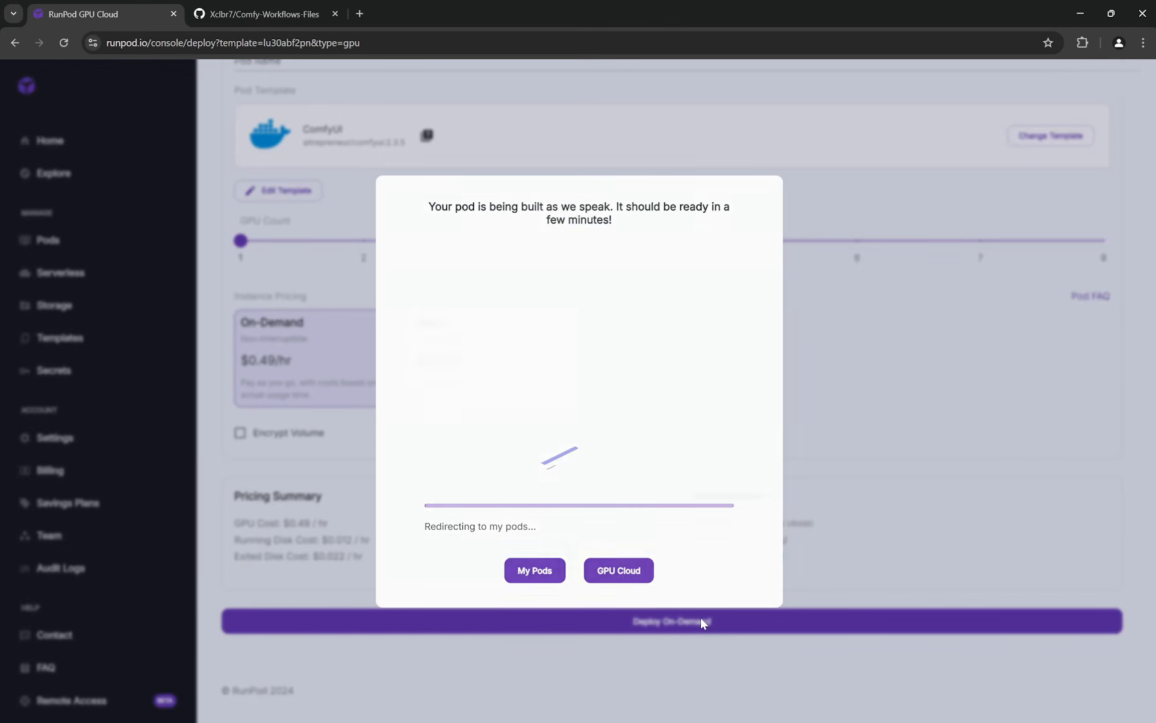
click(536, 575)
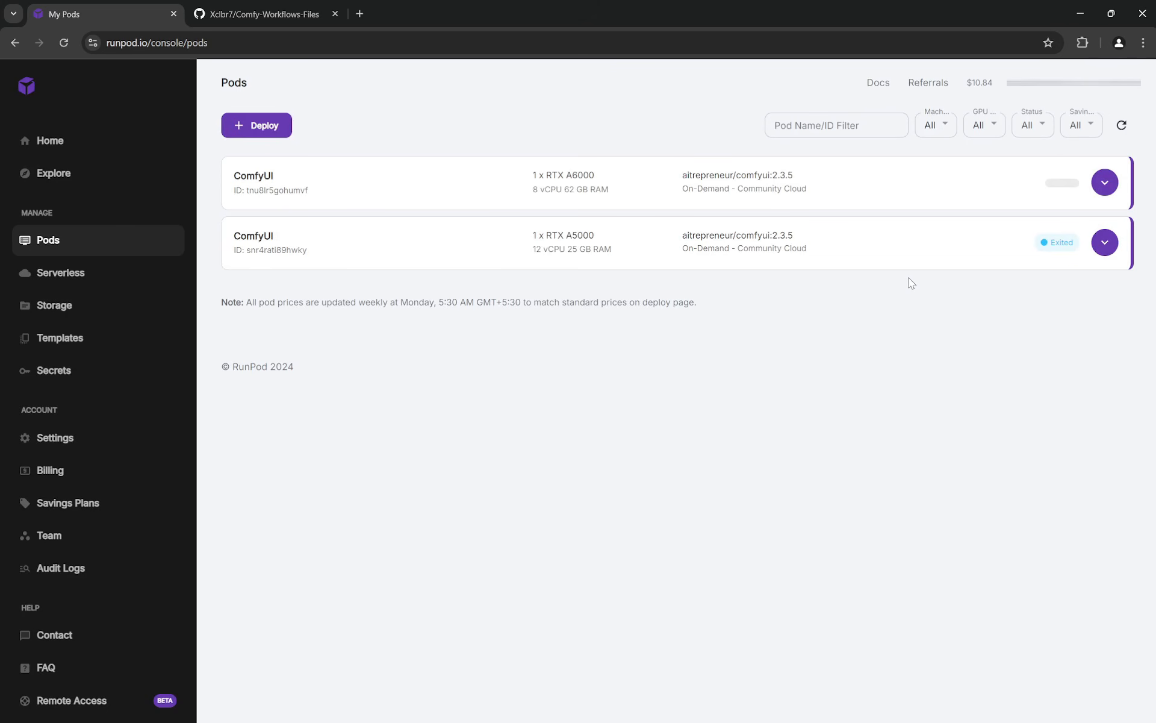
click(1104, 181)
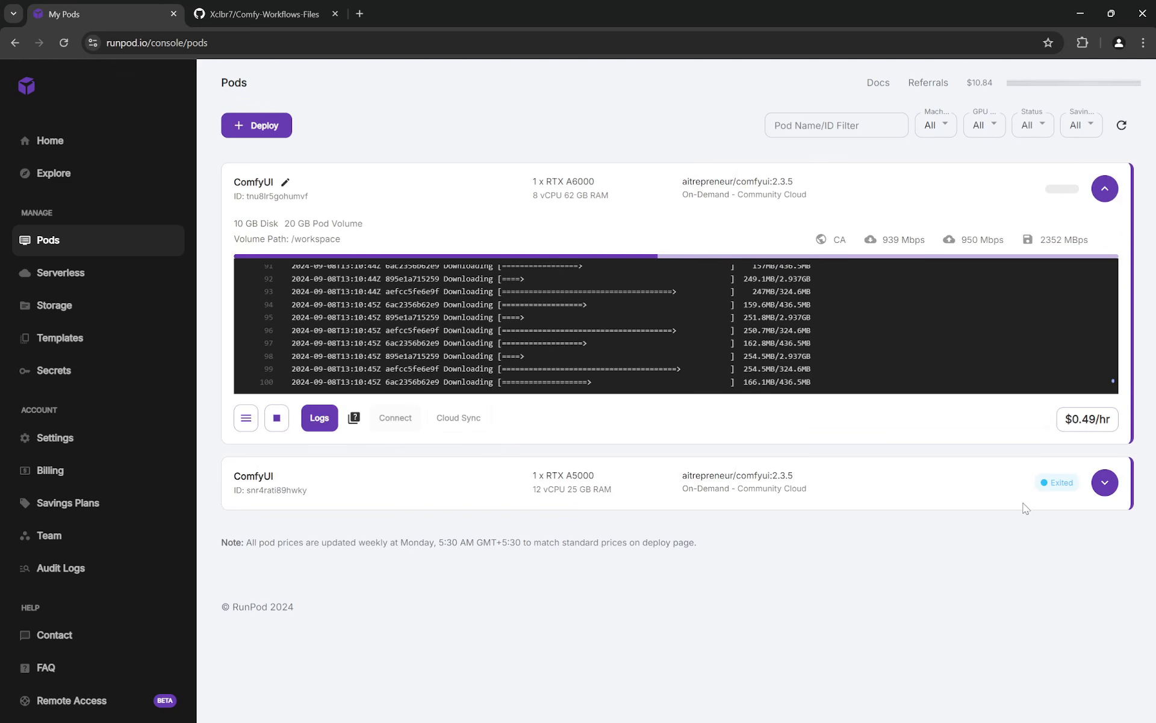
Inspect the details and restart option of the exited RTX A5000 pod, leaving its entry collapsed
click(1105, 482)
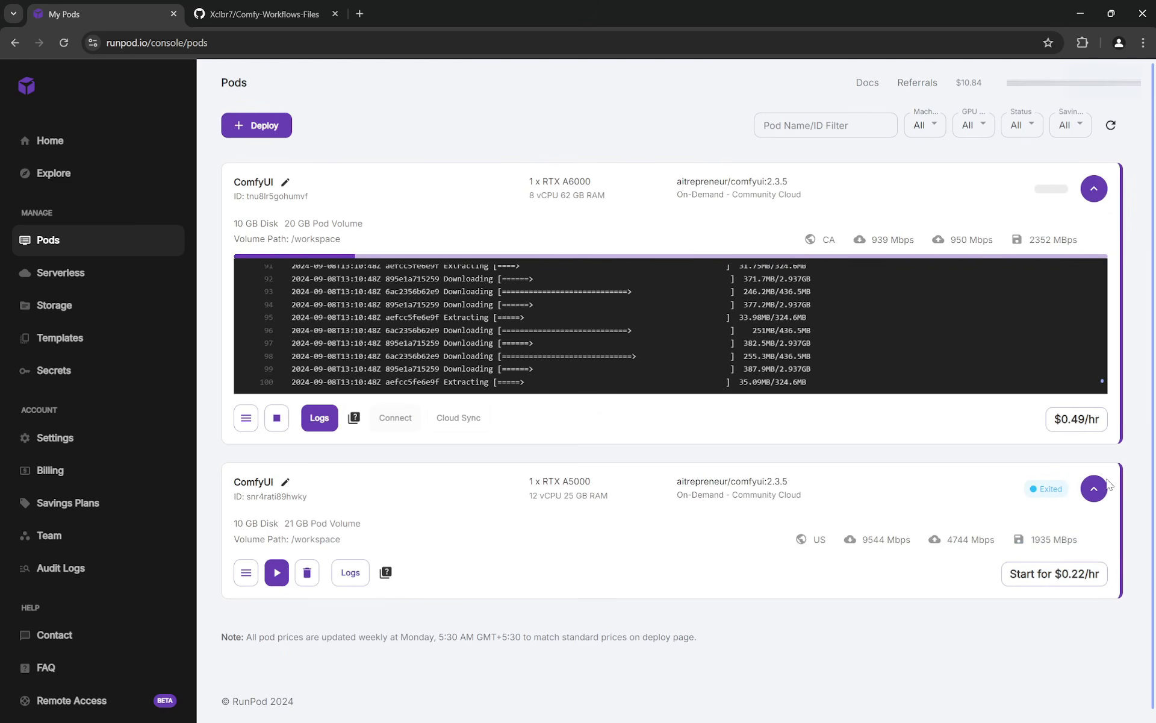
click(1107, 486)
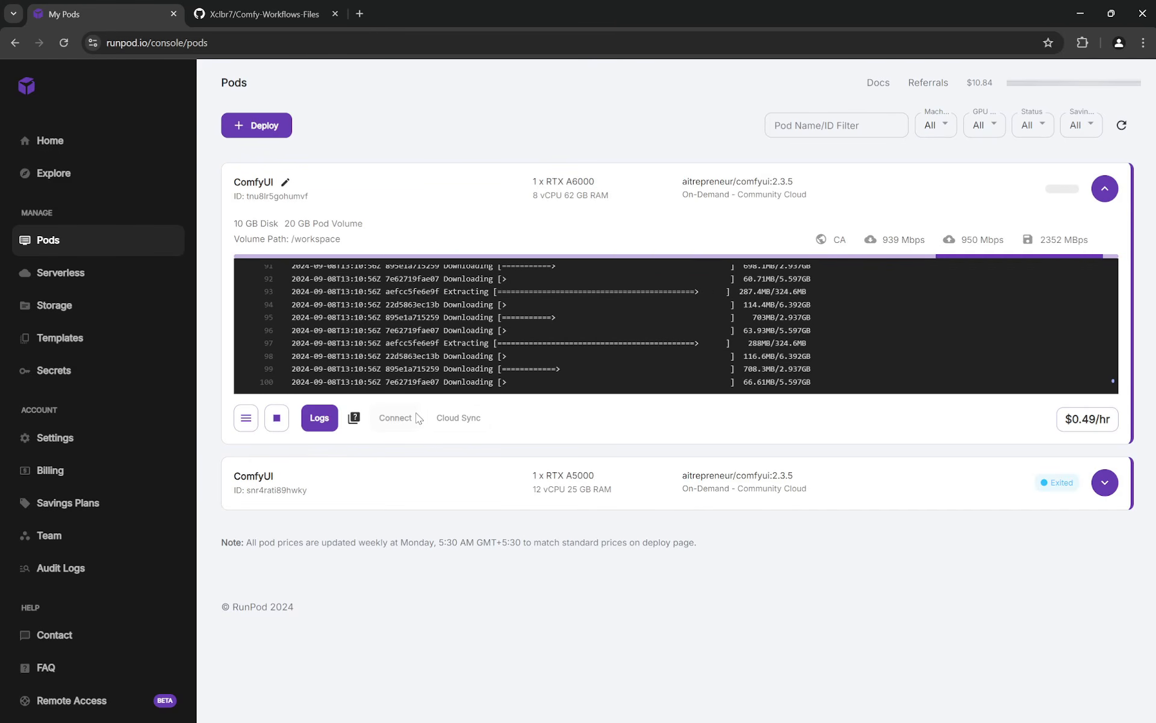
click(1106, 483)
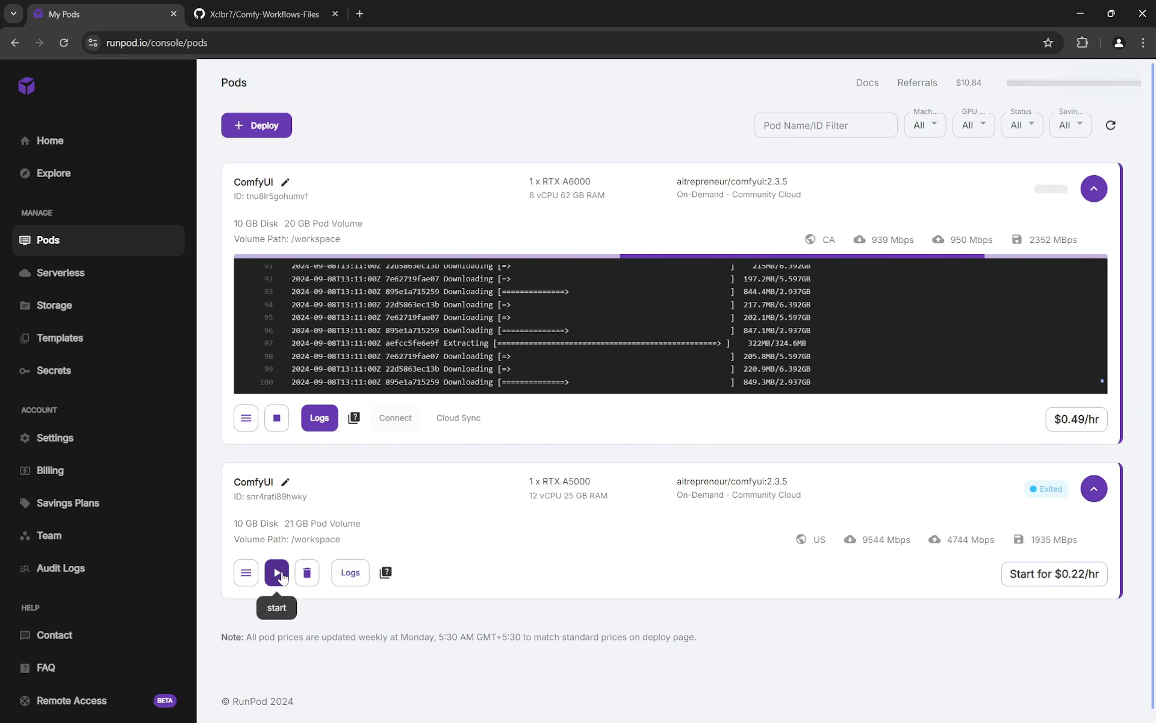
click(1095, 489)
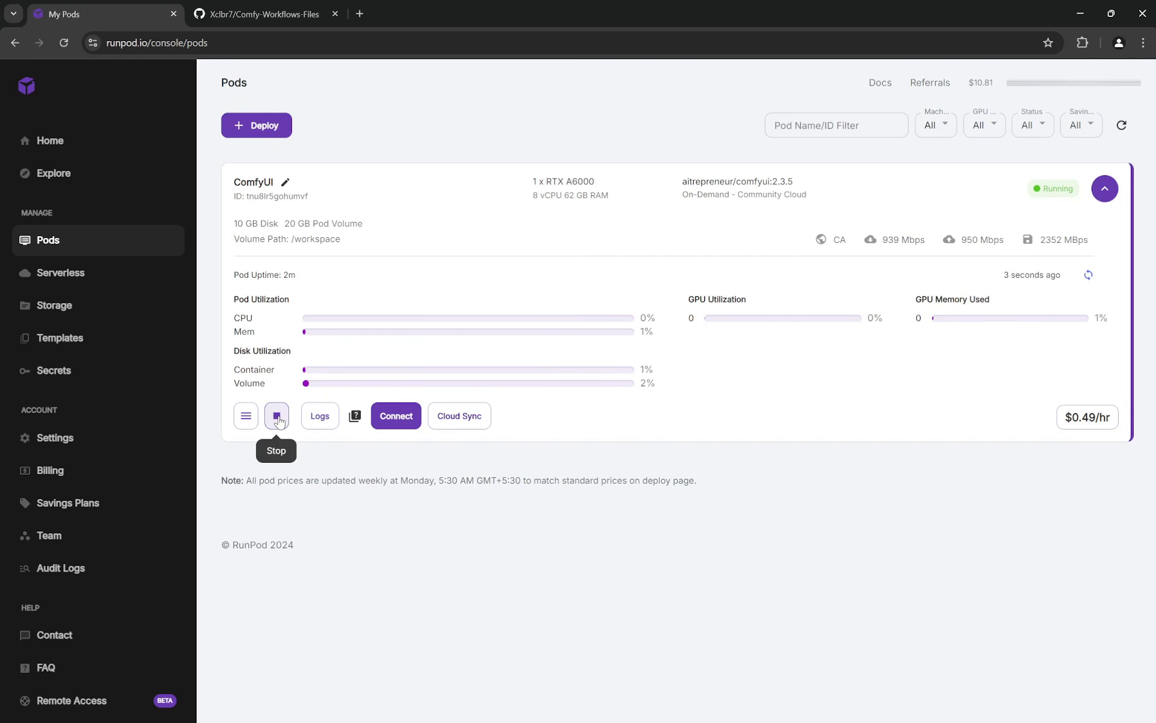
Connect to the RTX A6000 pod's HTTP services on ports 8888 and 3000, and dismiss JupyterLab's news notification
click(410, 423)
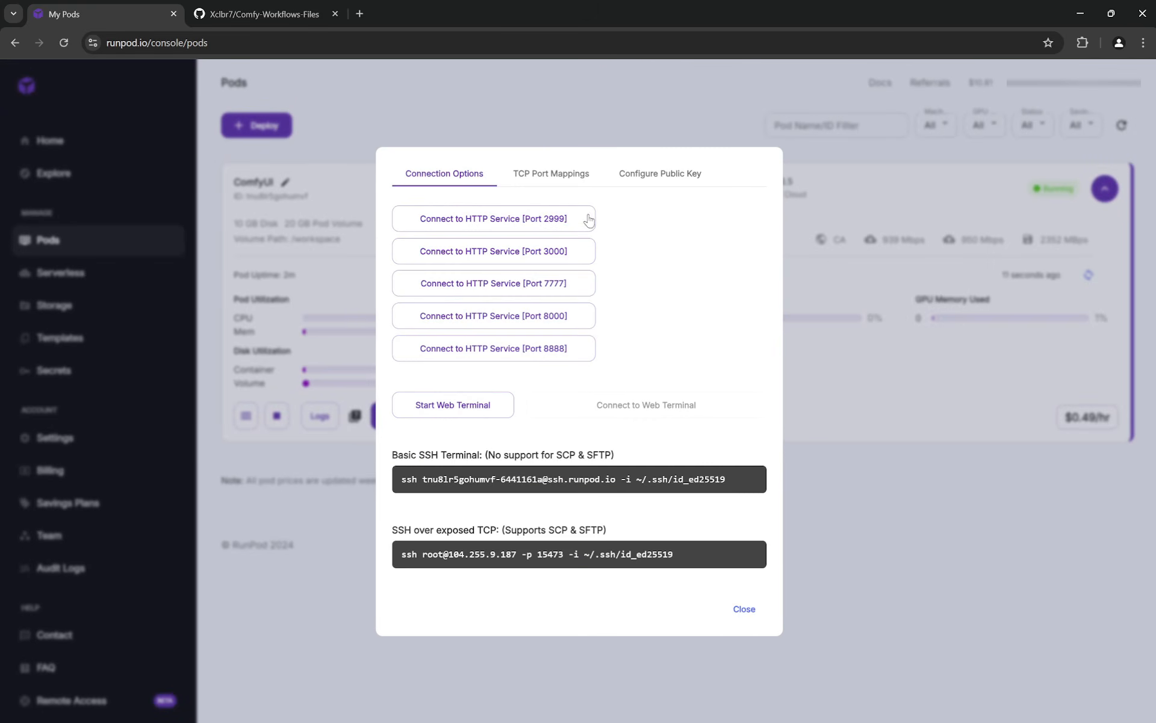
click(580, 354)
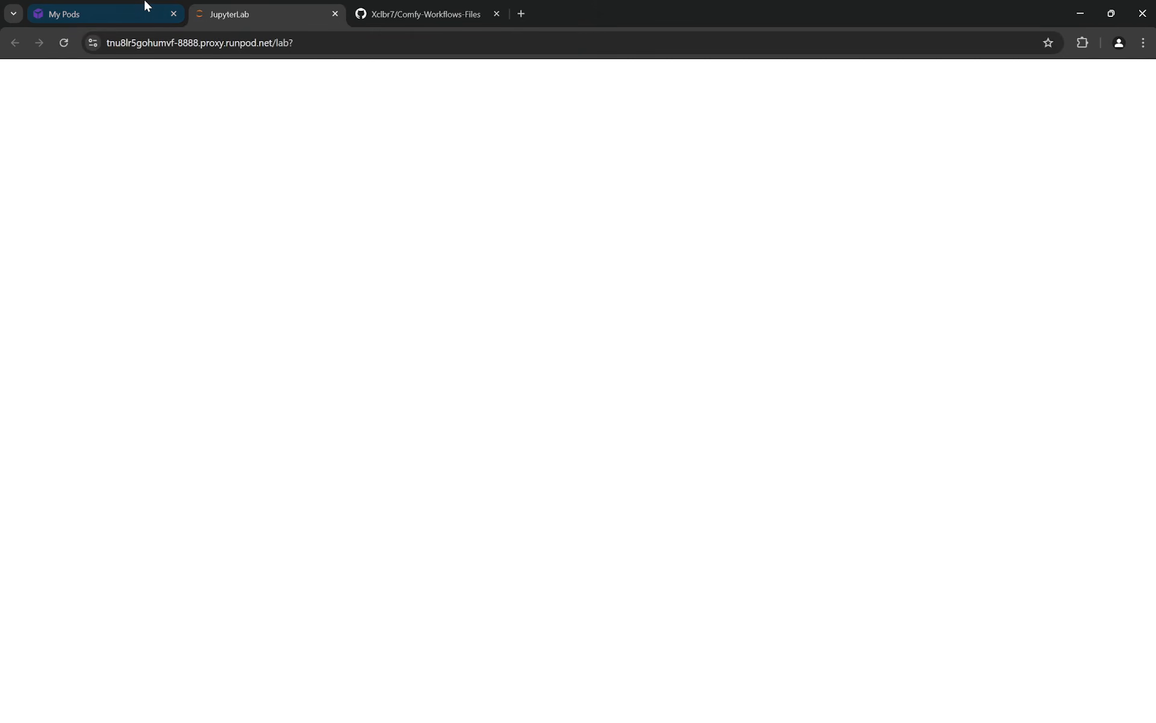
click(144, 11)
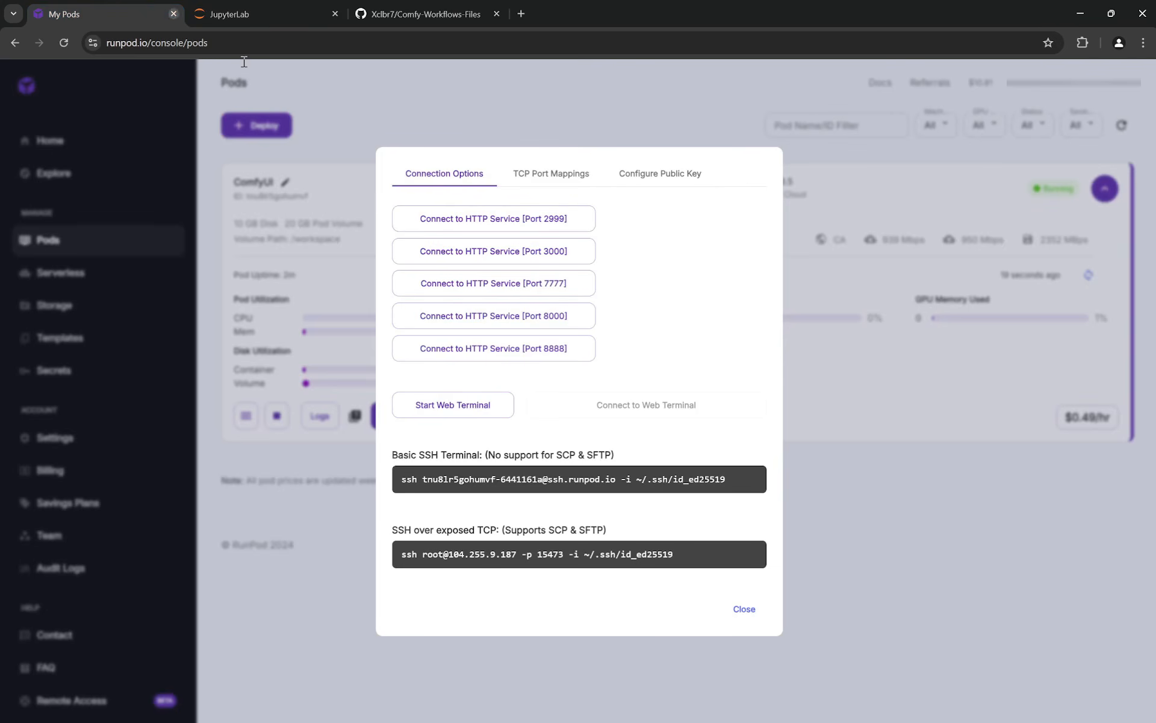
click(571, 253)
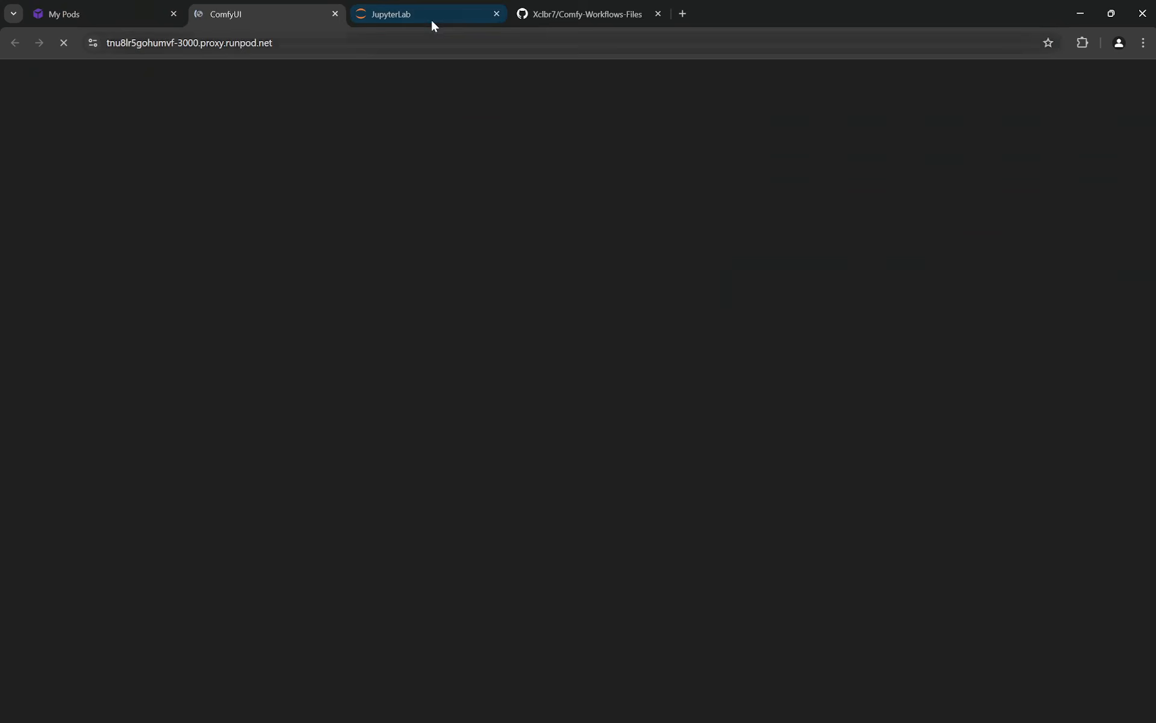
click(431, 18)
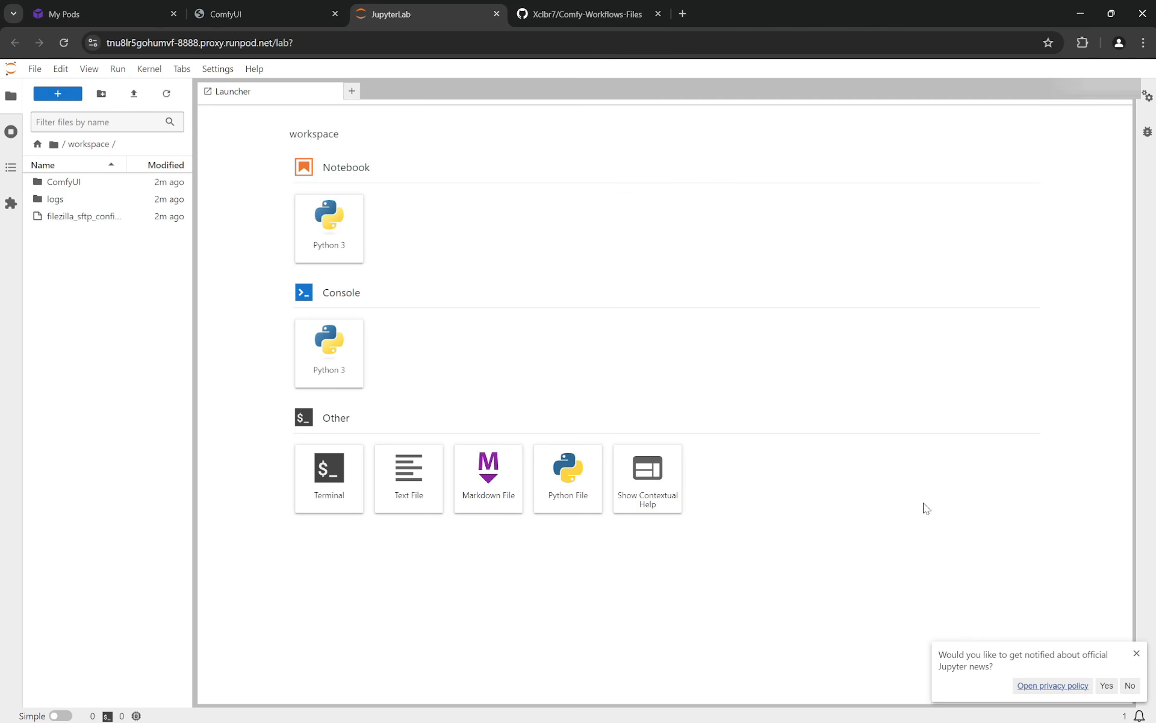
click(1137, 653)
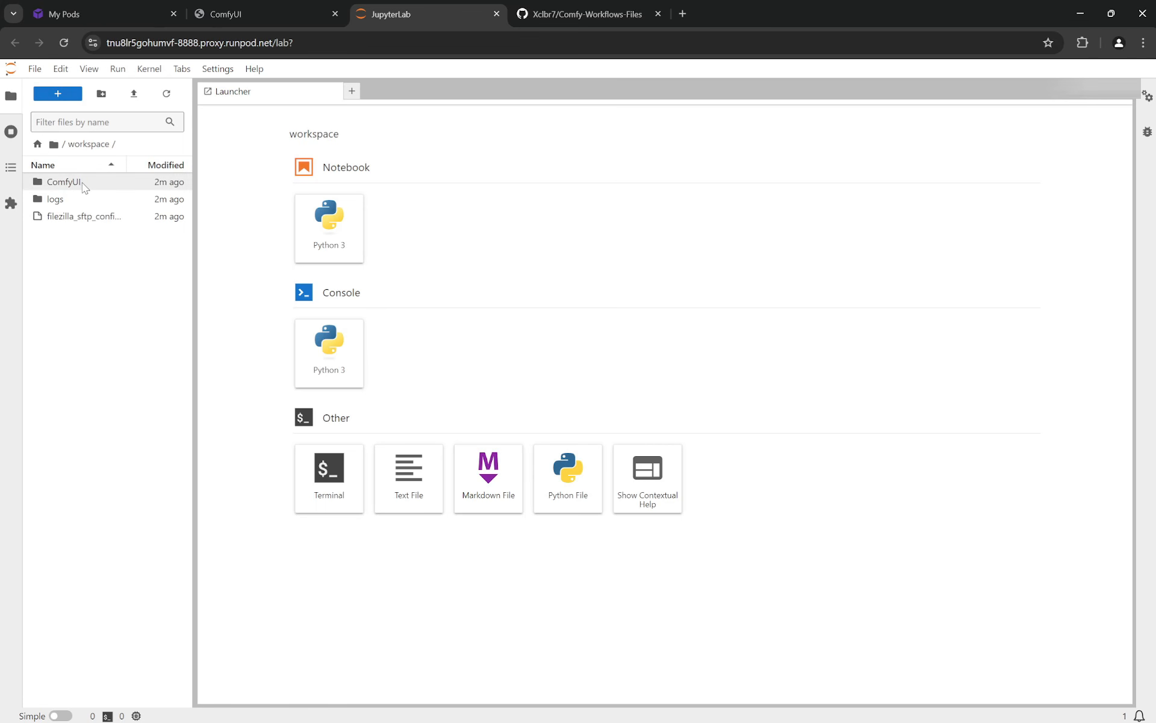
Browse the ComfyUI folder and its custom_nodes subfolder in JupyterLab, returning to the workspace folder
double_click(63, 182)
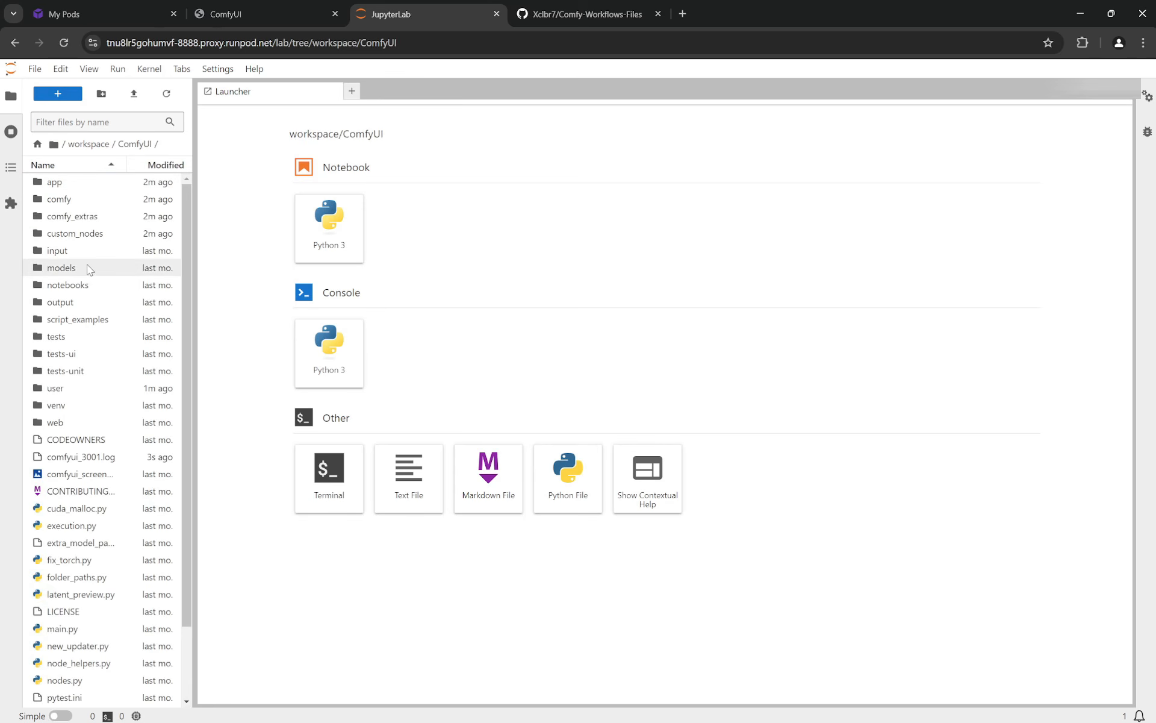
double_click(101, 239)
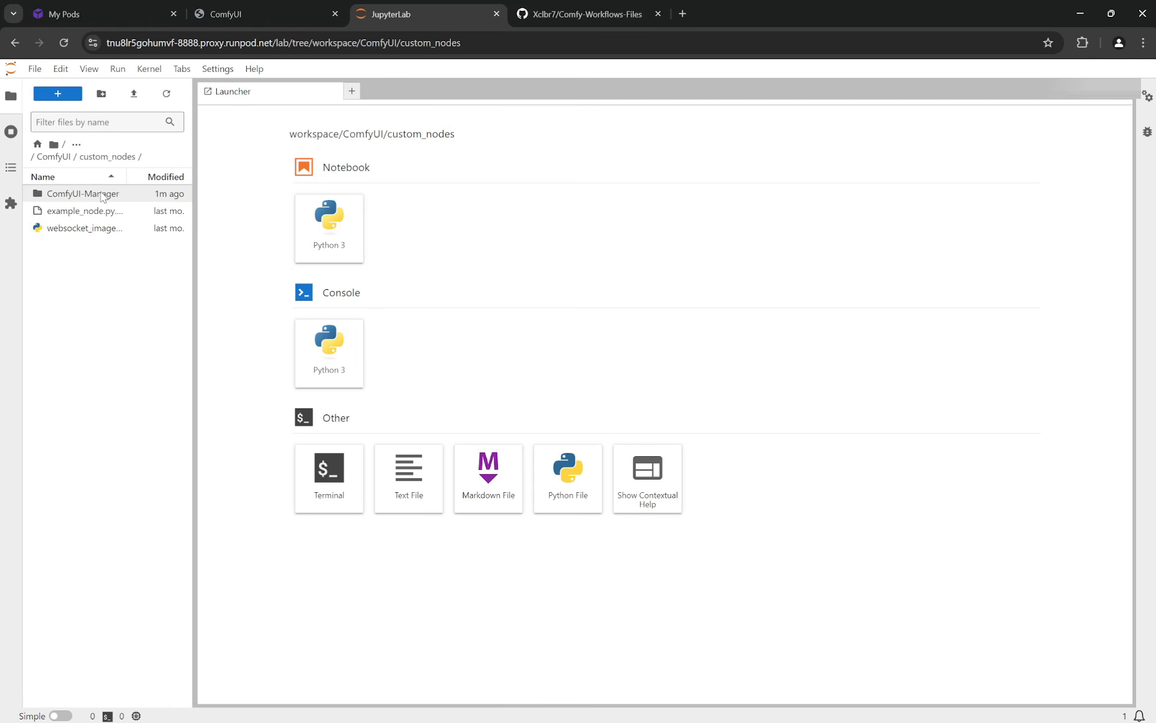
click(50, 158)
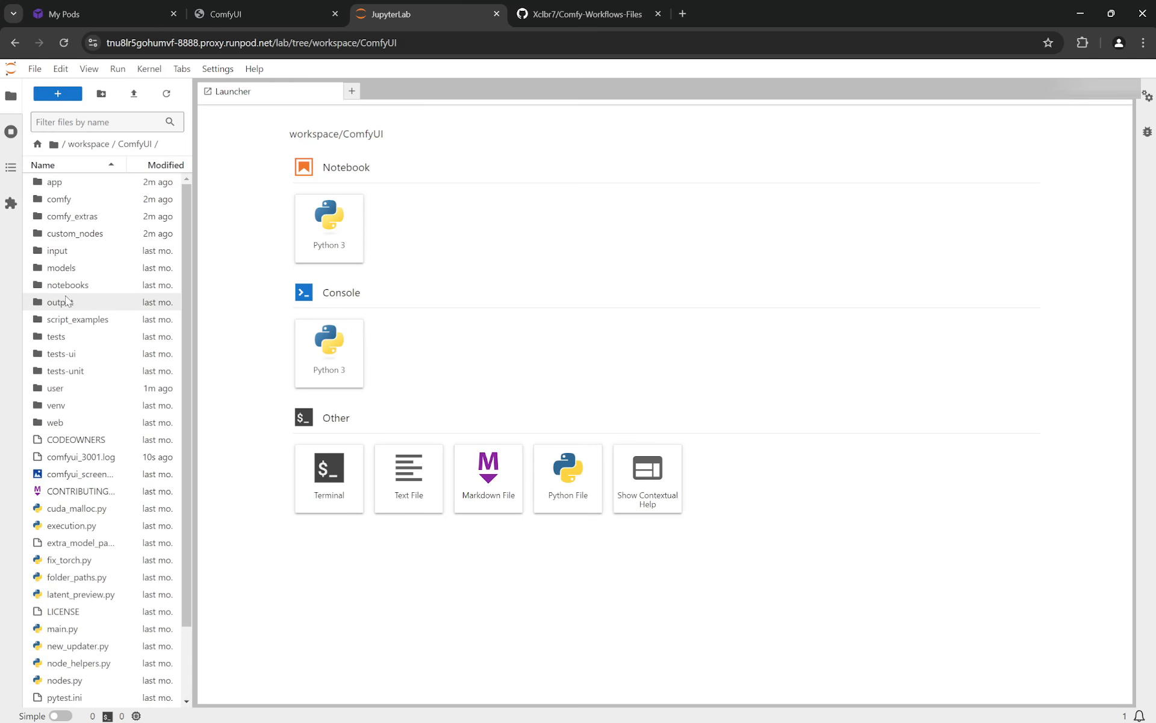
click(84, 144)
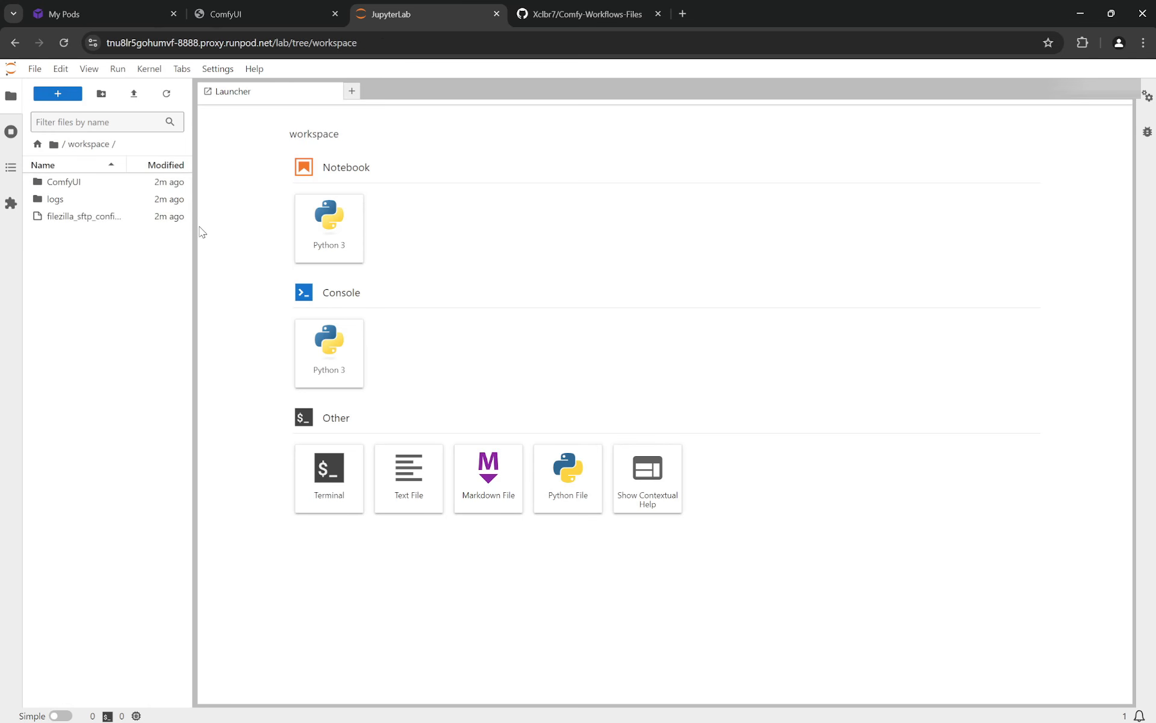
Bring setup_essentials.ipynb from the Comfy-Workflows-Files GitHub repository into the JupyterLab workspace folder and open the notebook
click(545, 15)
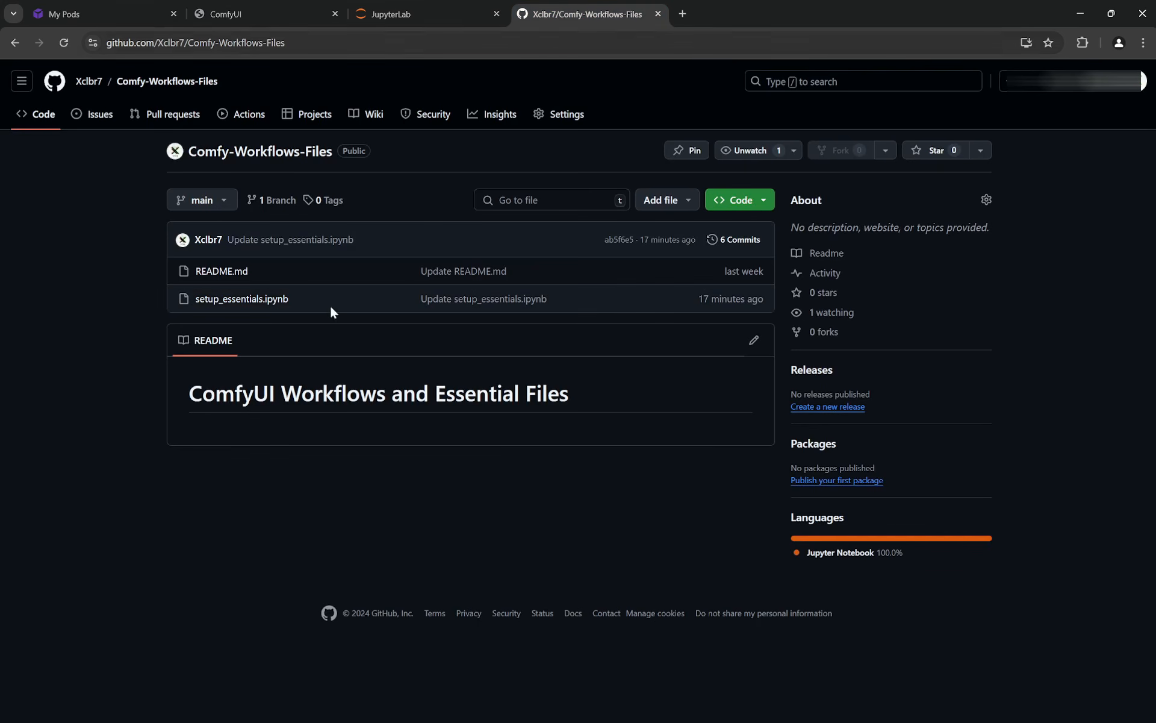
click(423, 24)
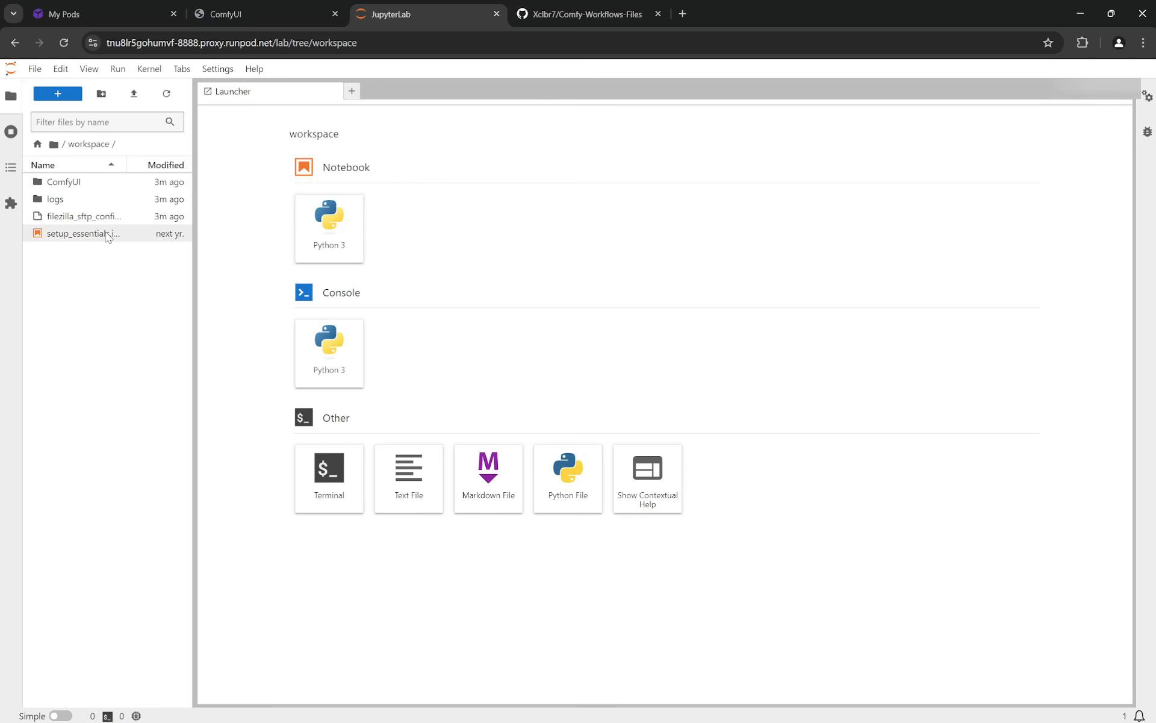
double_click(107, 234)
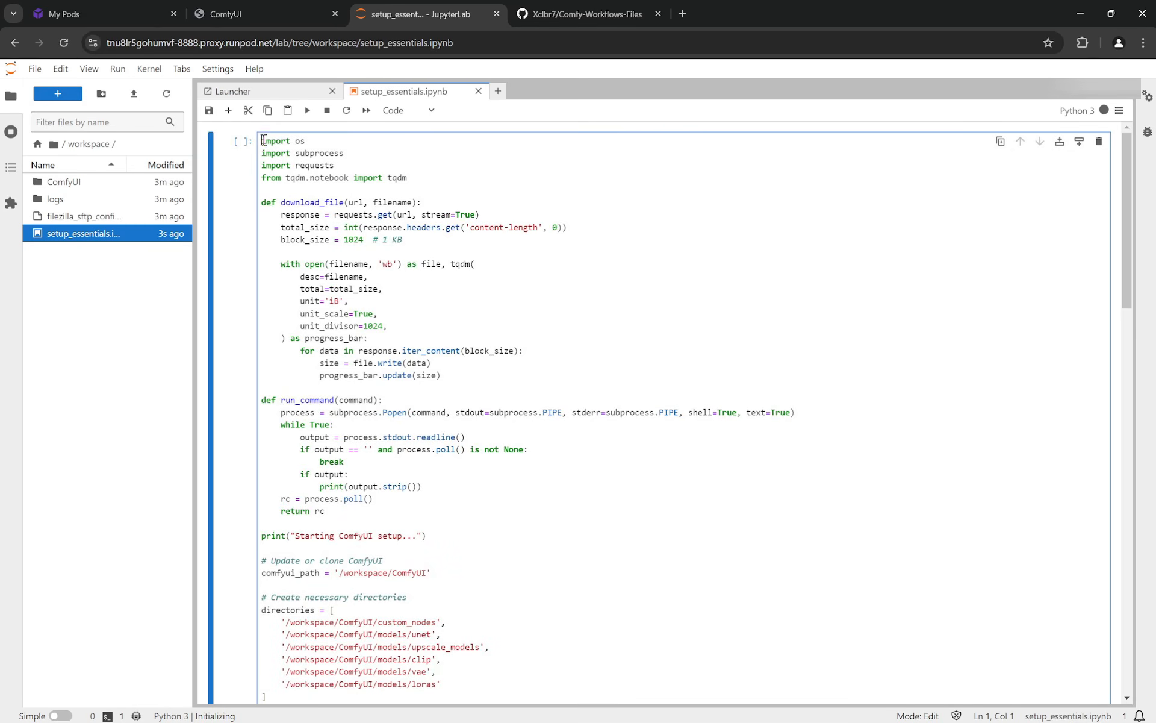
Skim the setup_essentials.ipynb code and run its setup cell to install the custom nodes and models
scroll(284, 199, down, 17)
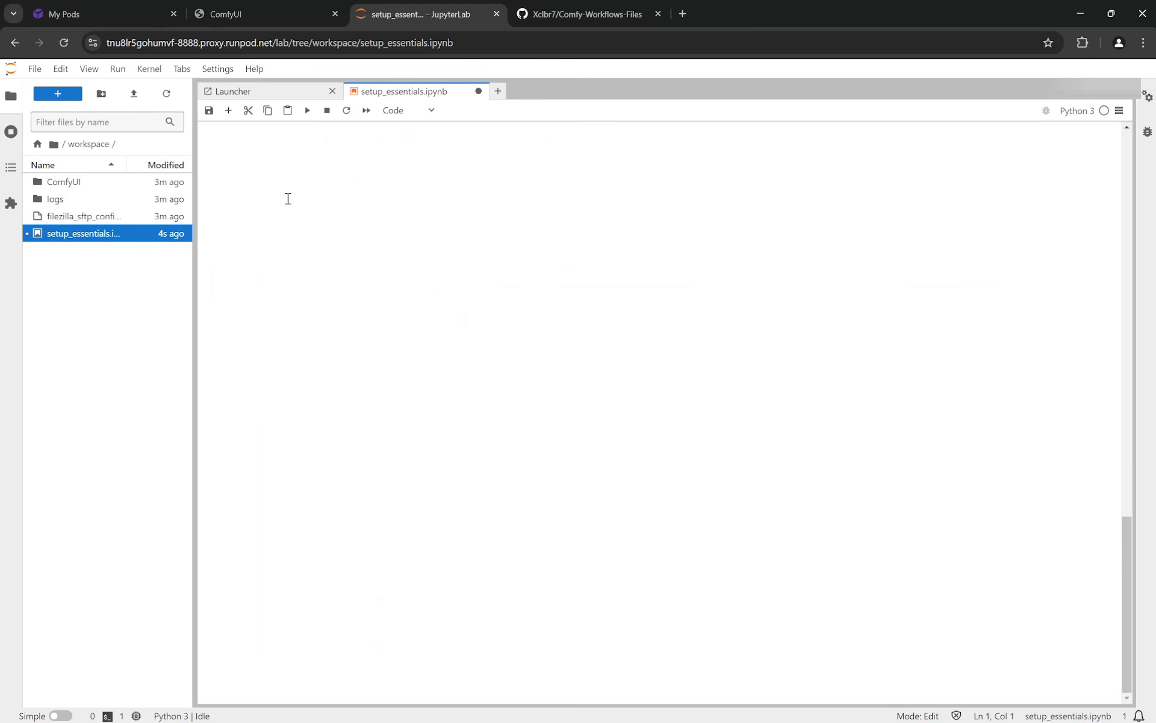
scroll(288, 199, up, 12)
scroll(289, 199, up, 5)
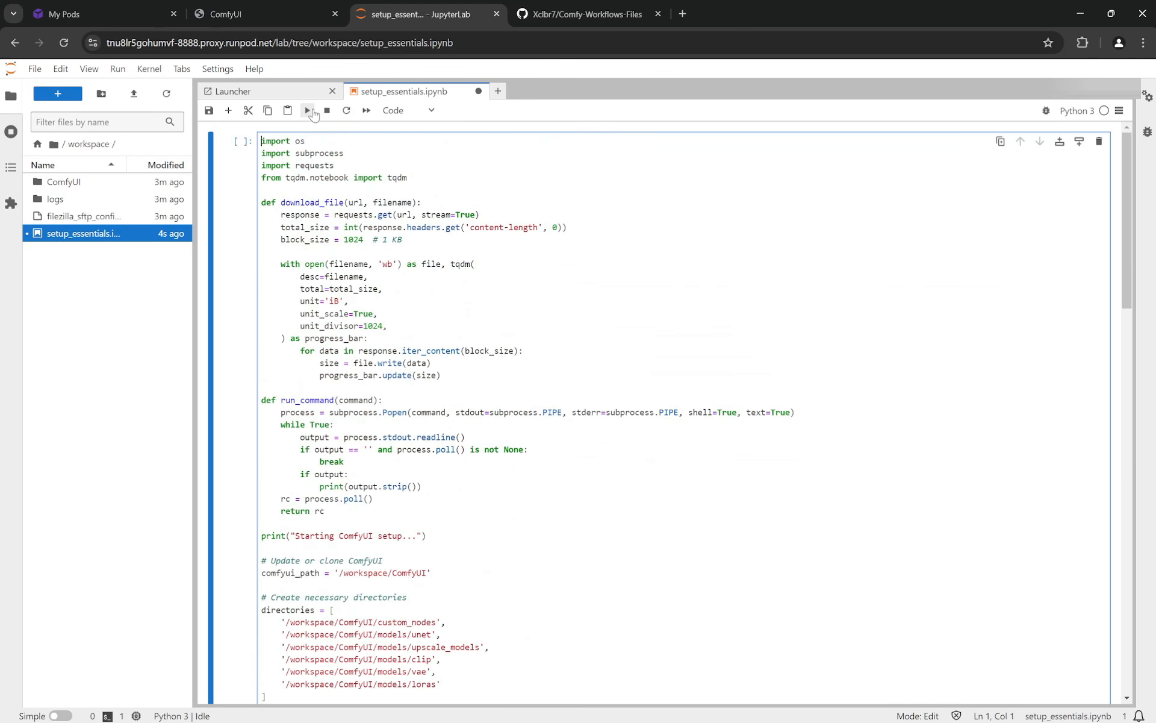
key(shift+Return)
scroll(663, 250, down, 6)
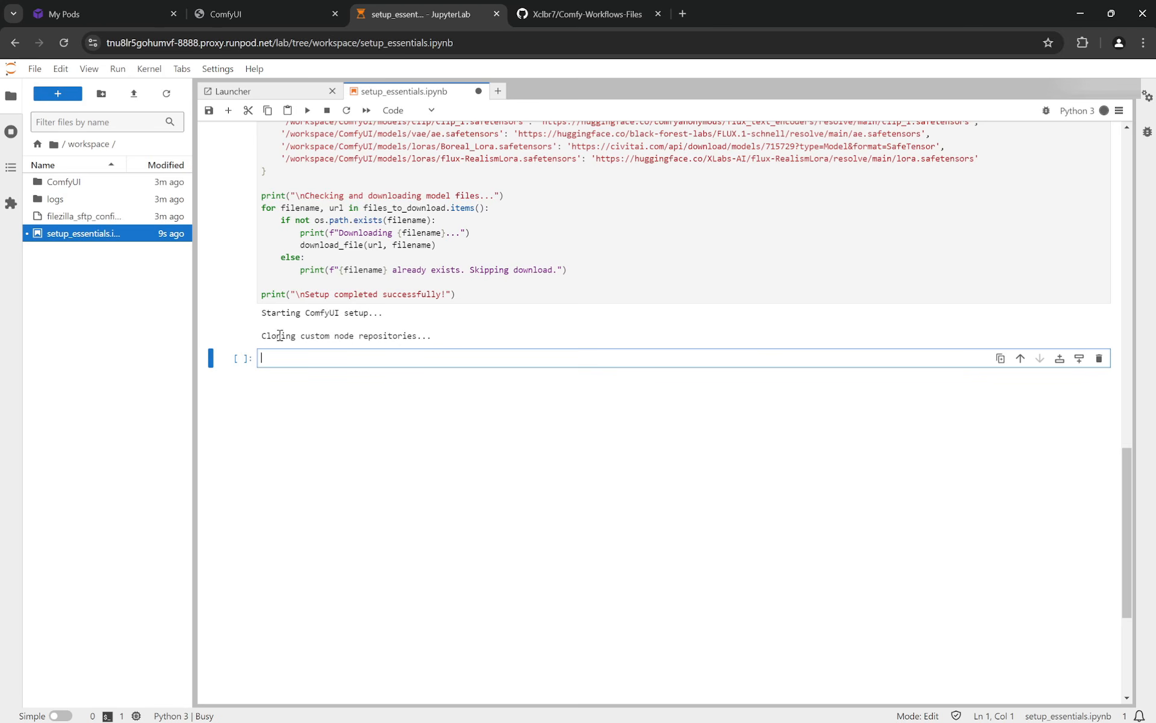
Examine the default ComfyUI workflow, including the Load Checkpoint node, while the setup notebook runs
click(225, 14)
scroll(395, 332, down, 5)
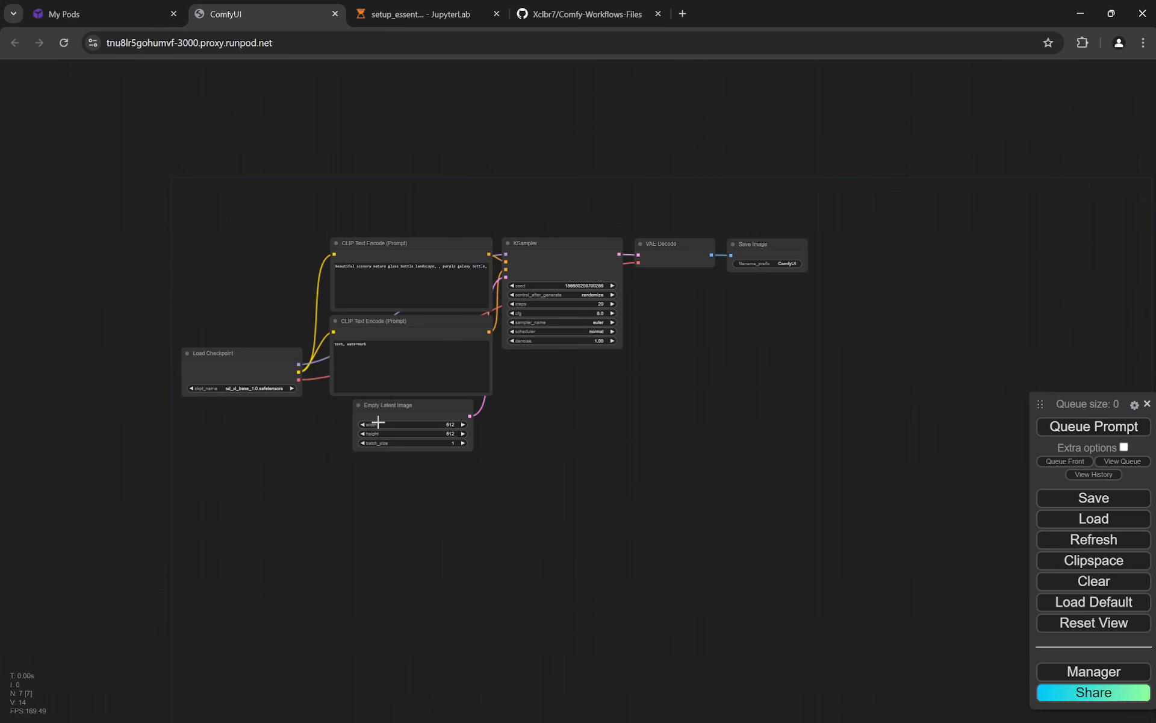
scroll(259, 385, up, 10)
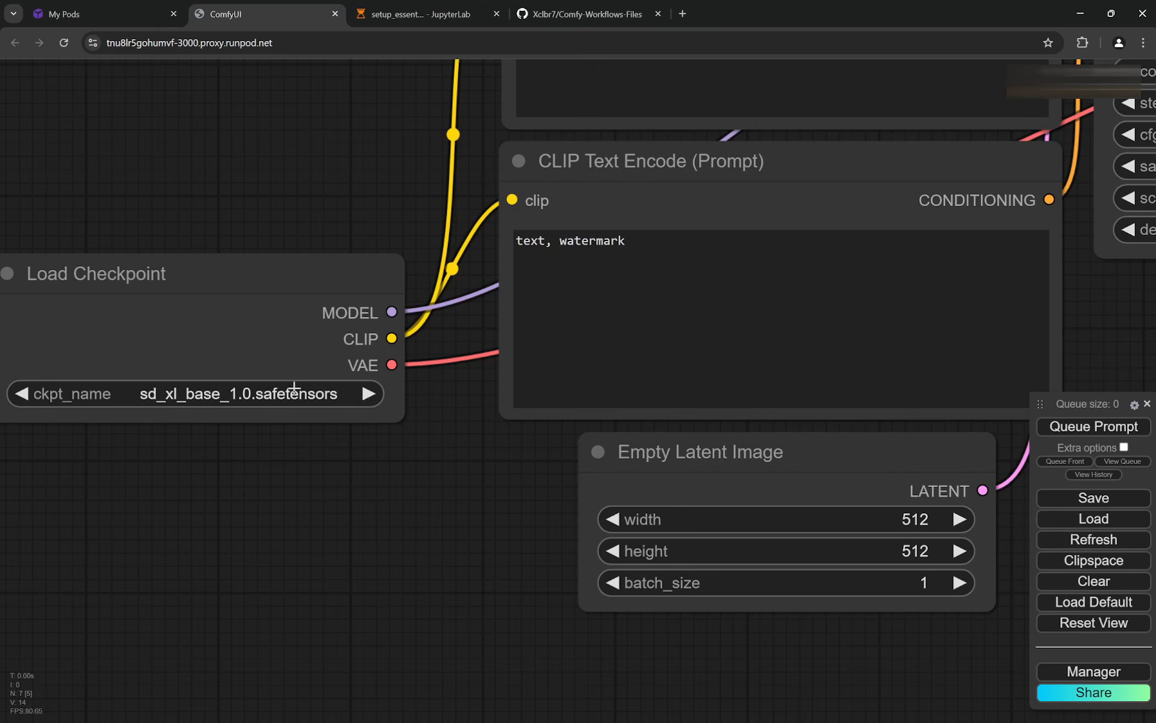
scroll(294, 389, down, 5)
scroll(385, 397, down, 4)
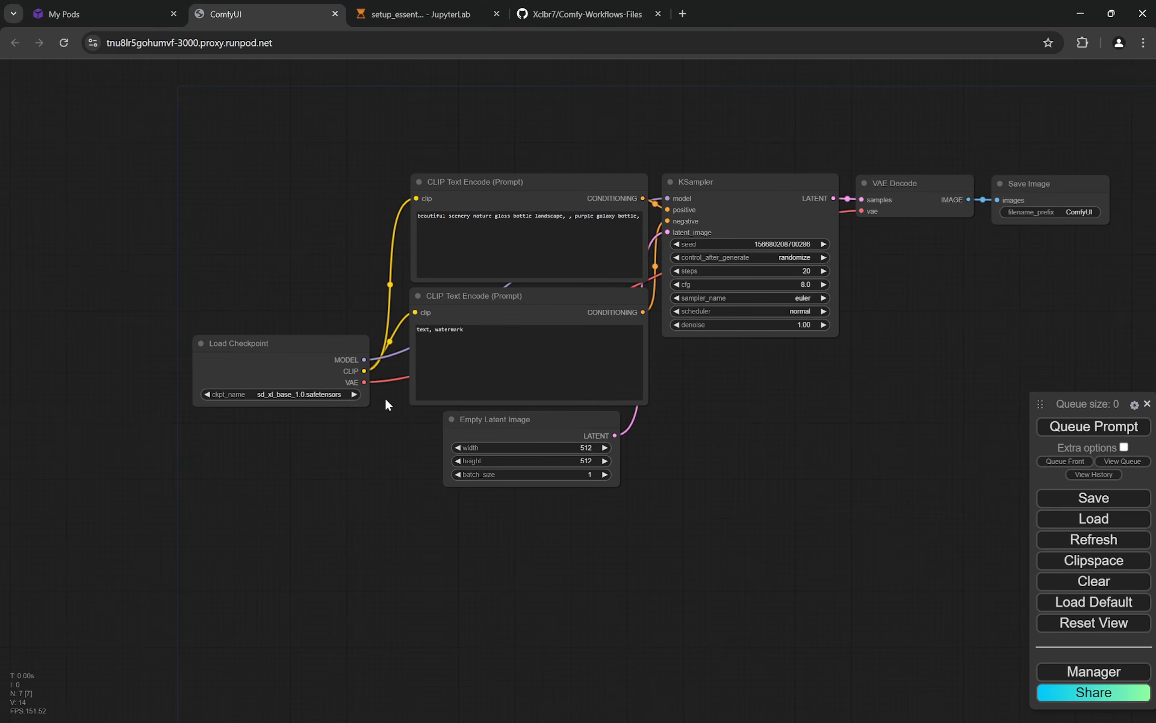
Review the custom node repositories, model download list and progress output in the running setup notebook
click(409, 7)
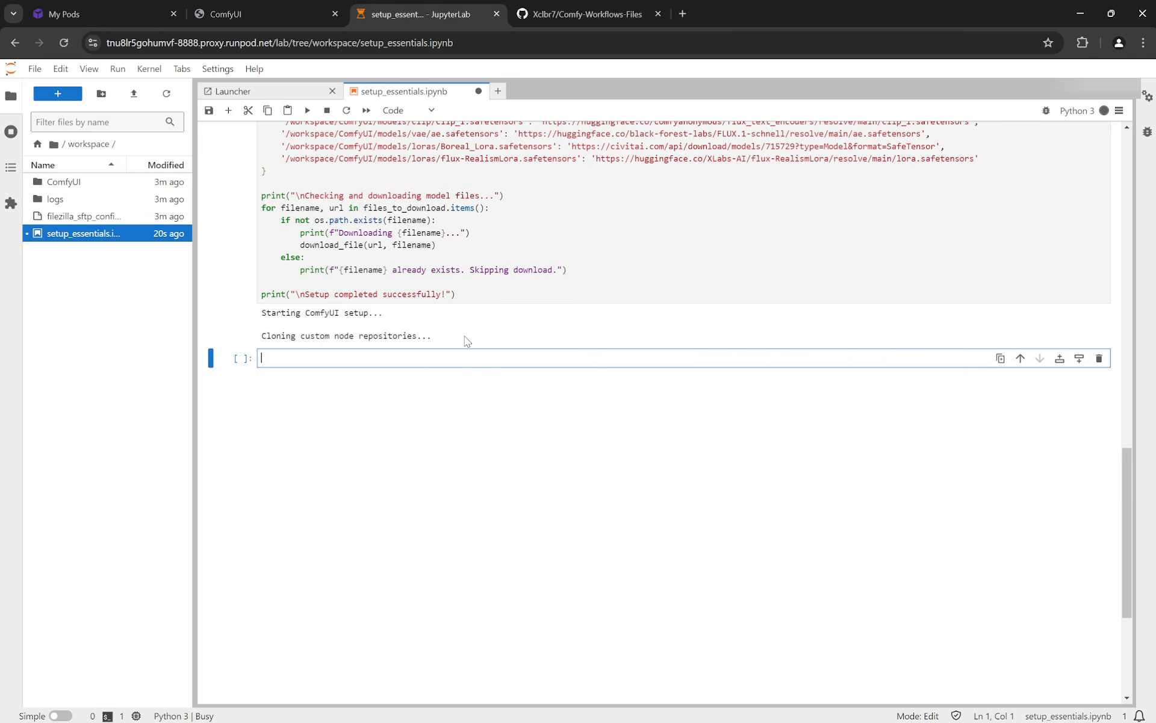
scroll(650, 392, up, 5)
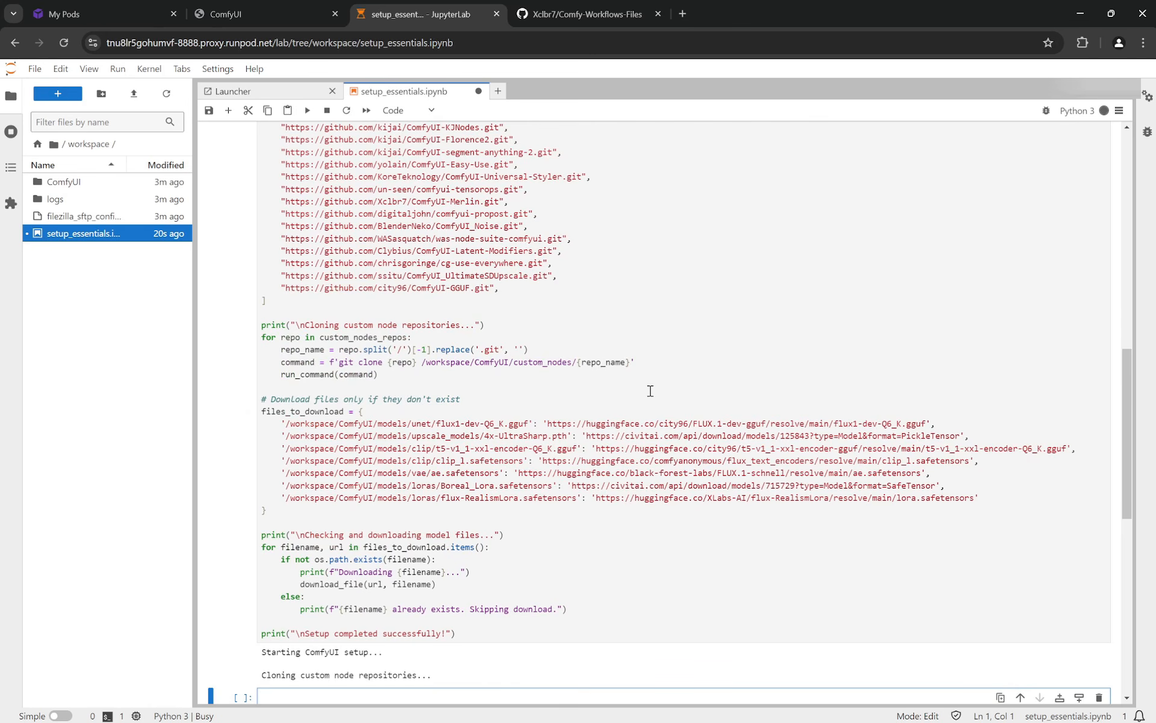
scroll(651, 391, up, 4)
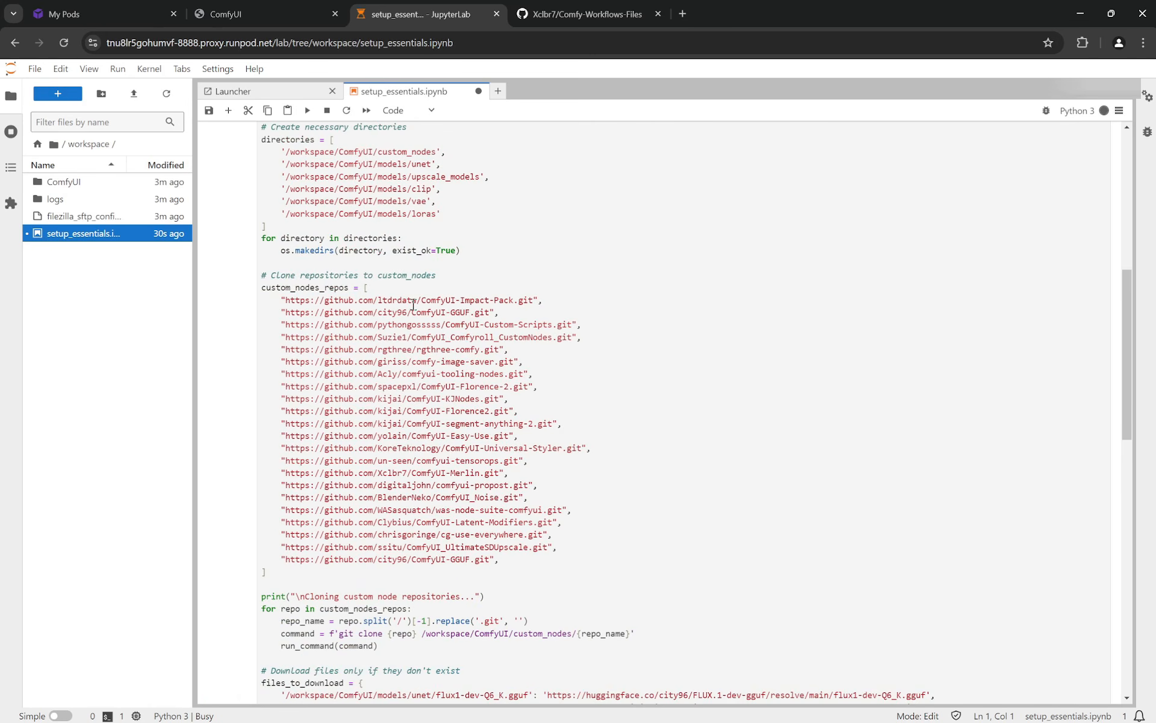
scroll(666, 428, down, 6)
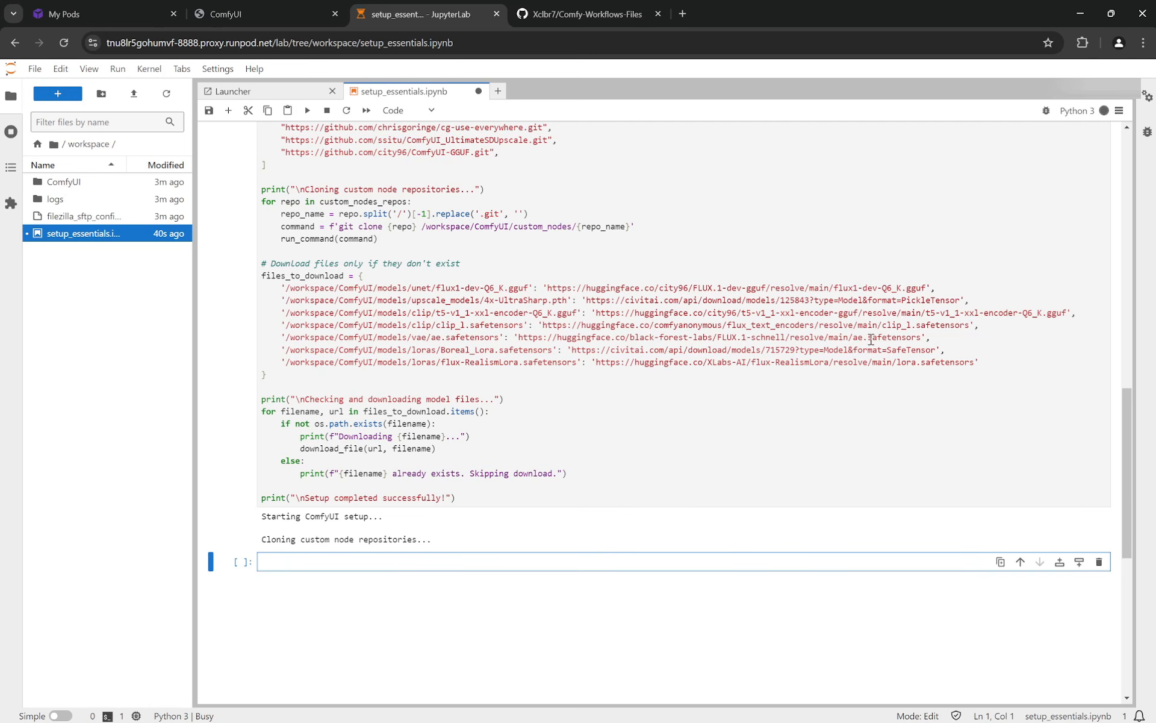
scroll(677, 583, down, 1)
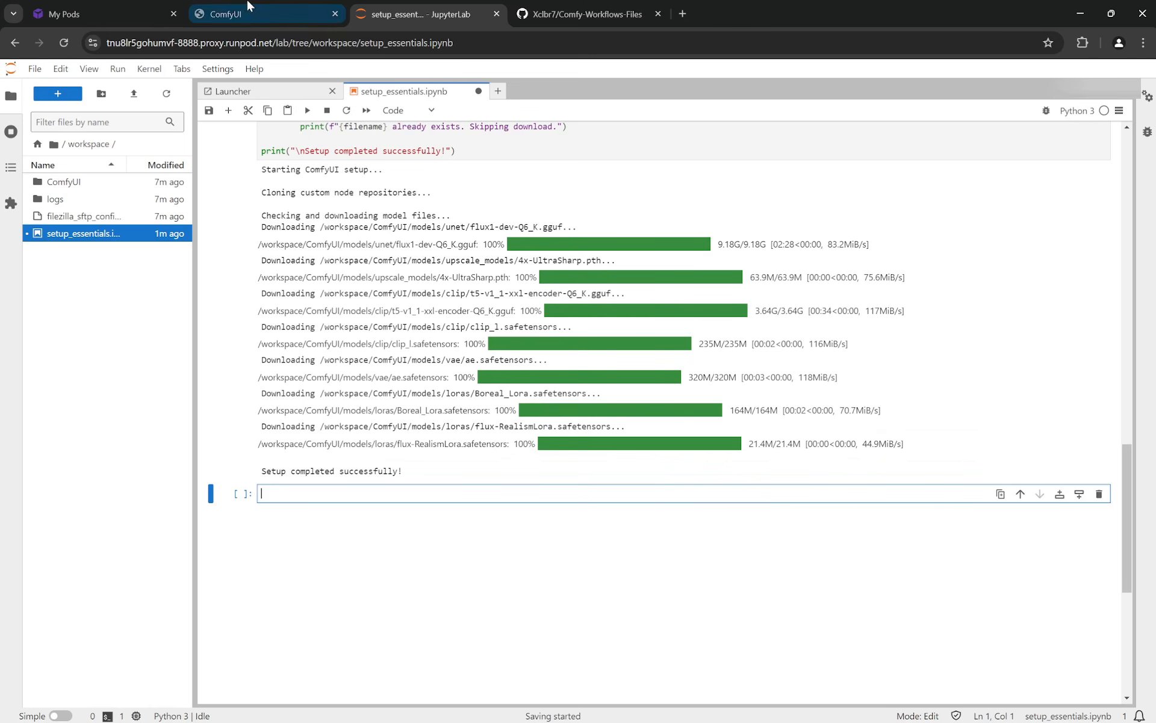
Update ComfyUI through the ComfyUI Manager
click(255, 23)
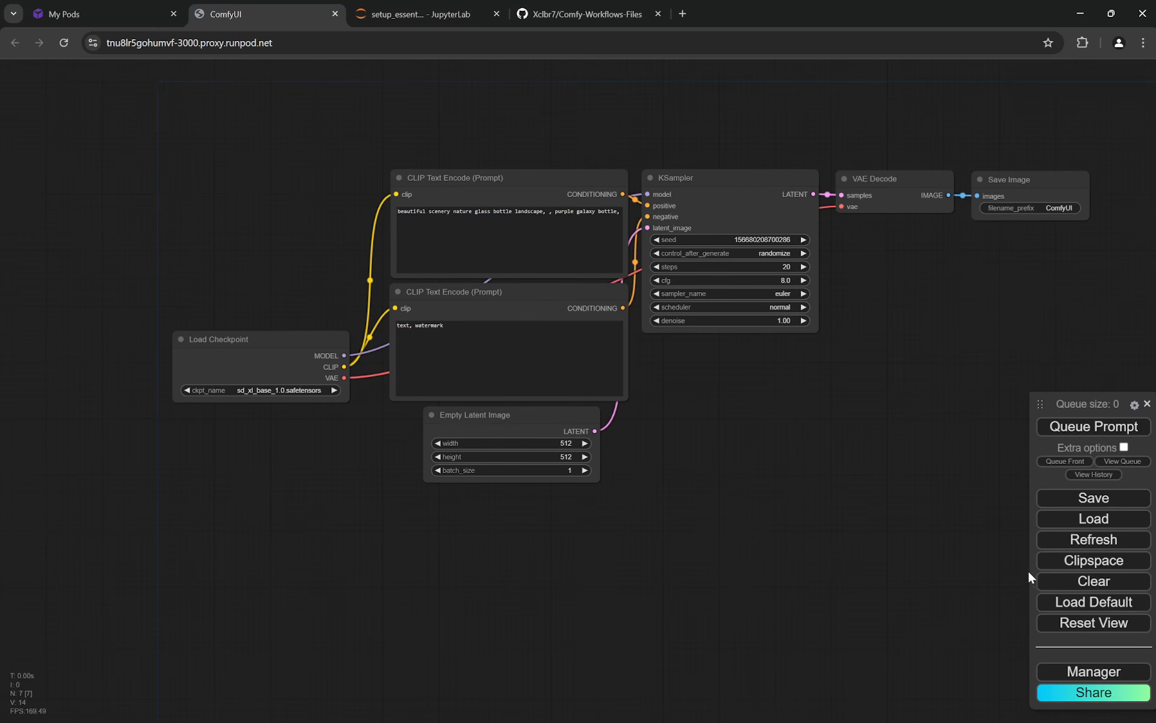
click(1093, 672)
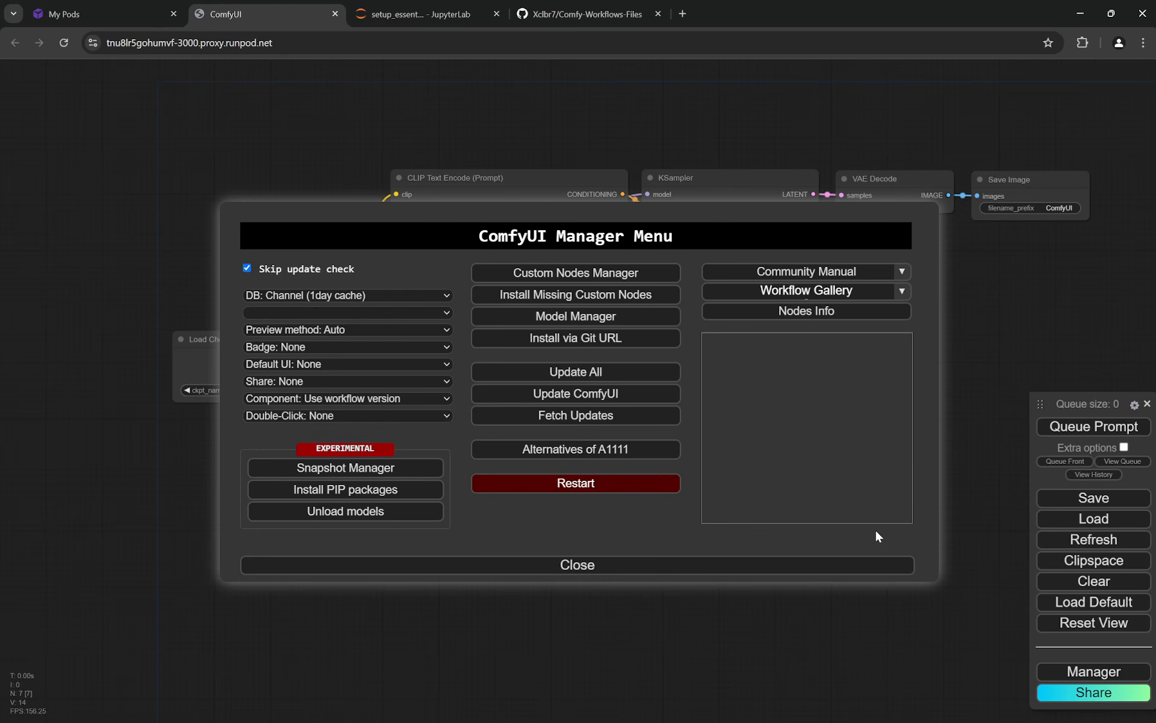
click(616, 398)
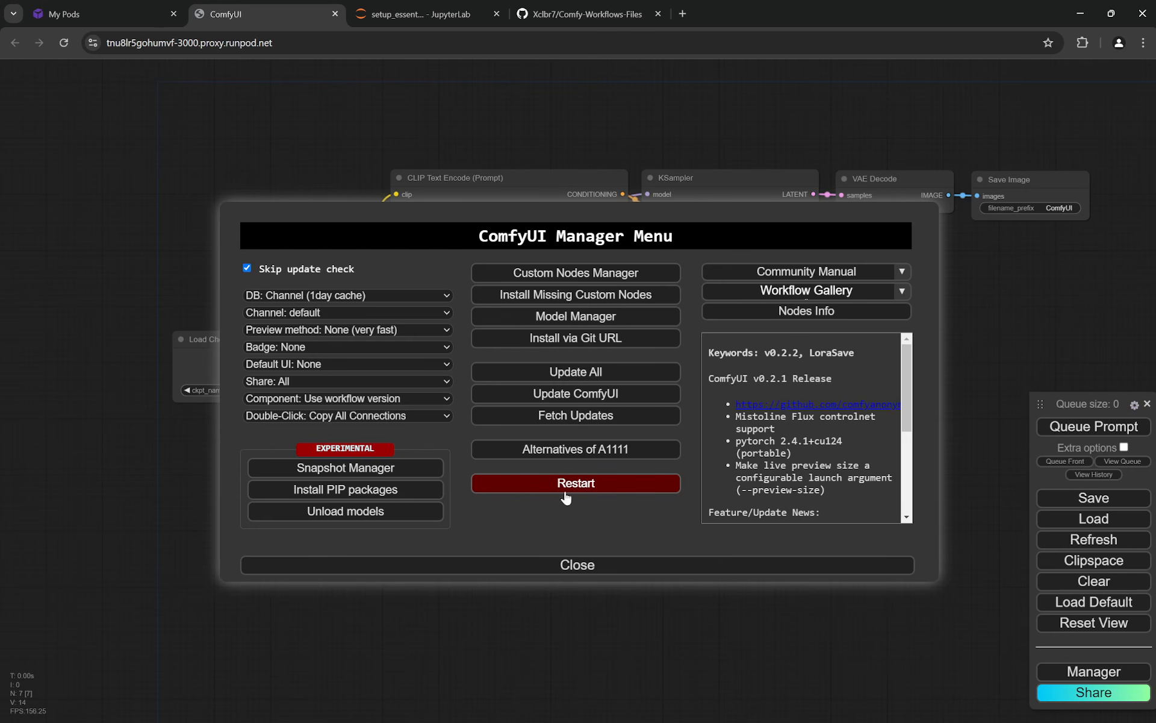
Return to the RunPod pod list, check the idle storage charge notice, and stop the RTX A6000 pod
click(129, 12)
click(745, 607)
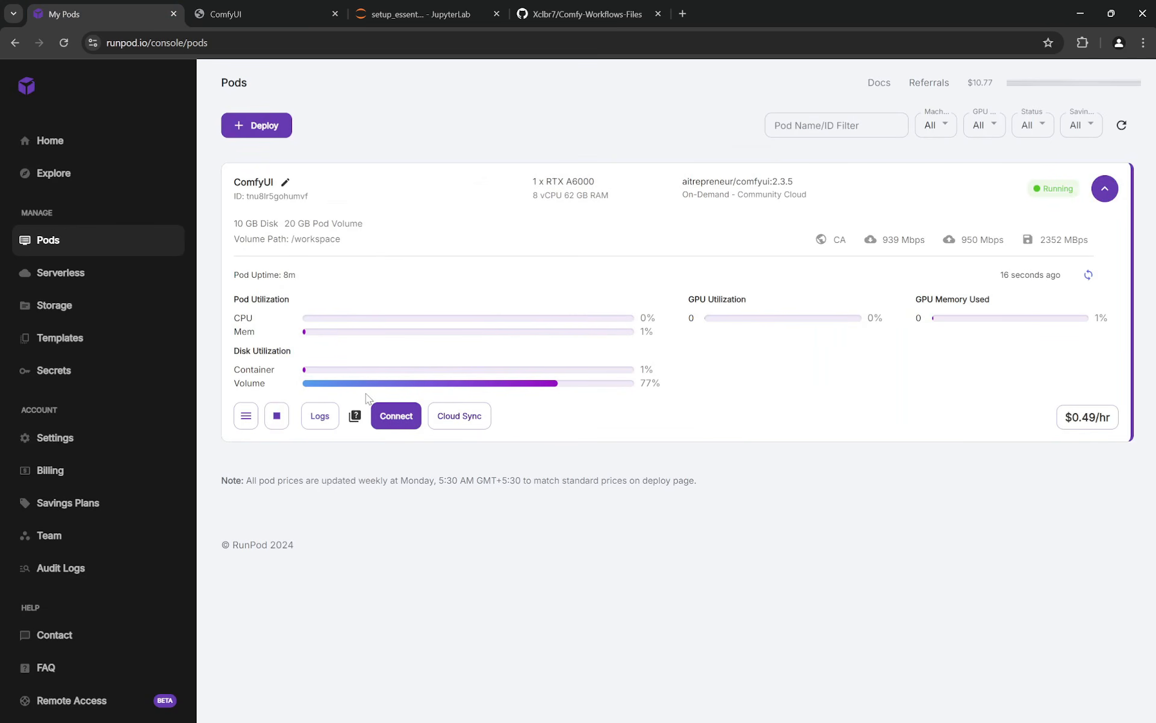
click(277, 421)
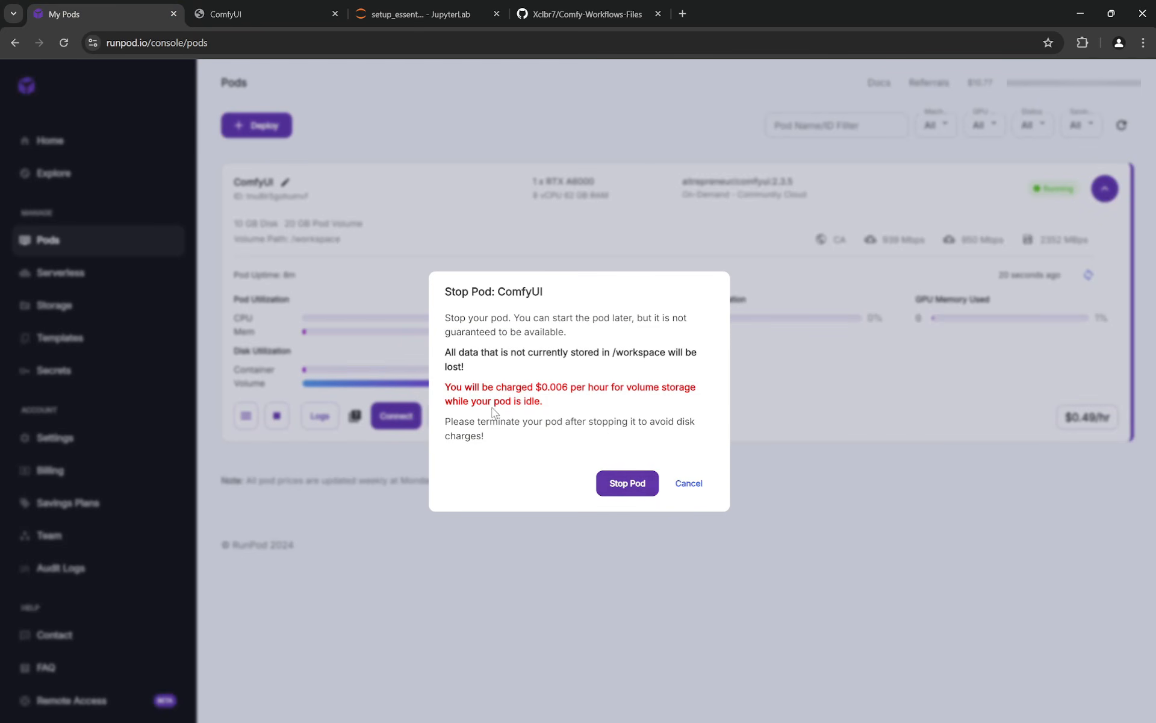
drag(446, 386, 624, 390)
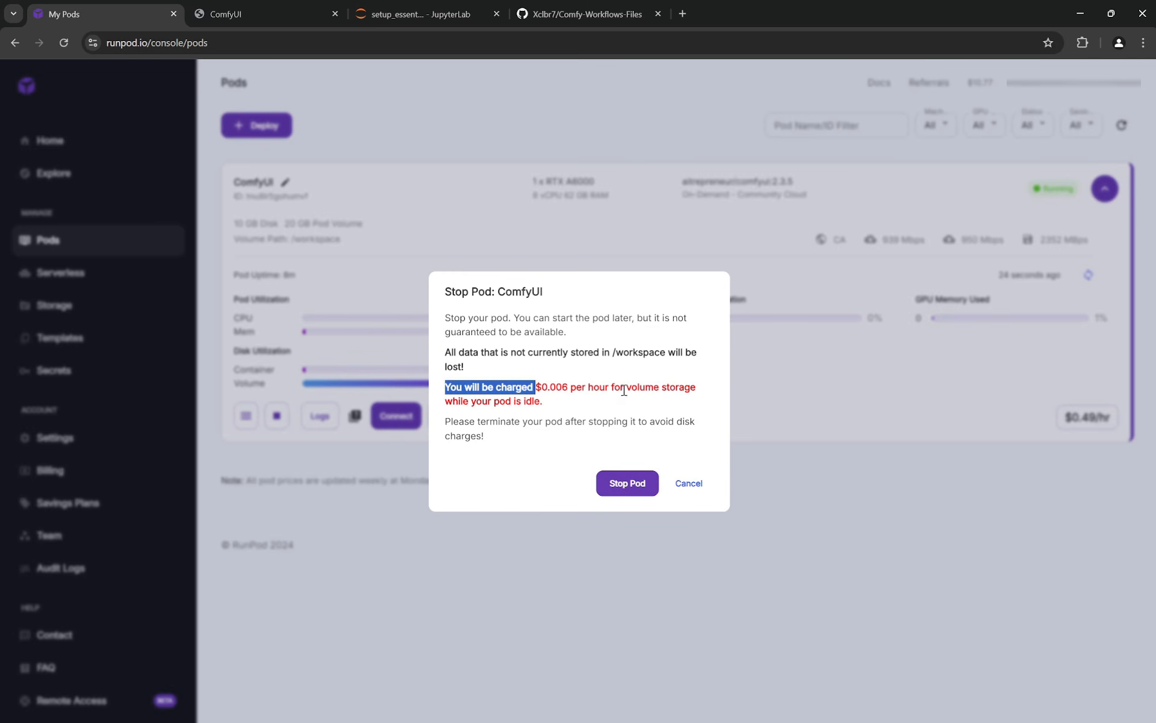
click(636, 484)
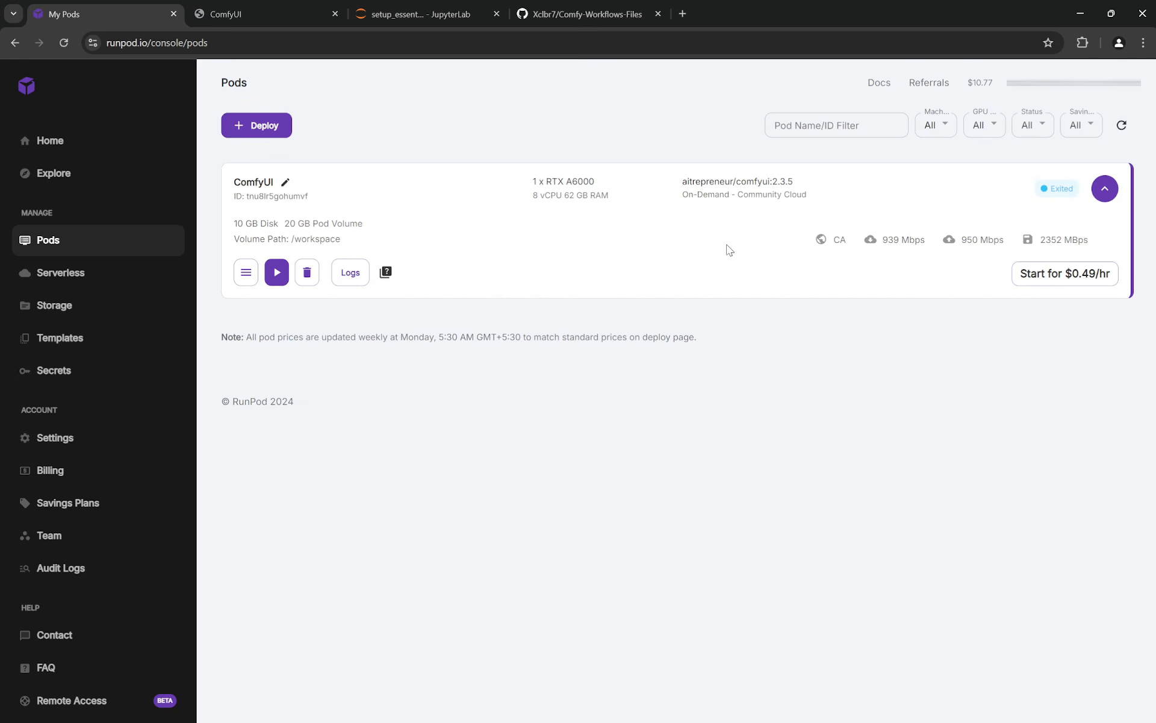
Try to set the stopped pod's volume disk to 10 GB in its edit settings, and cancel the edit
click(244, 276)
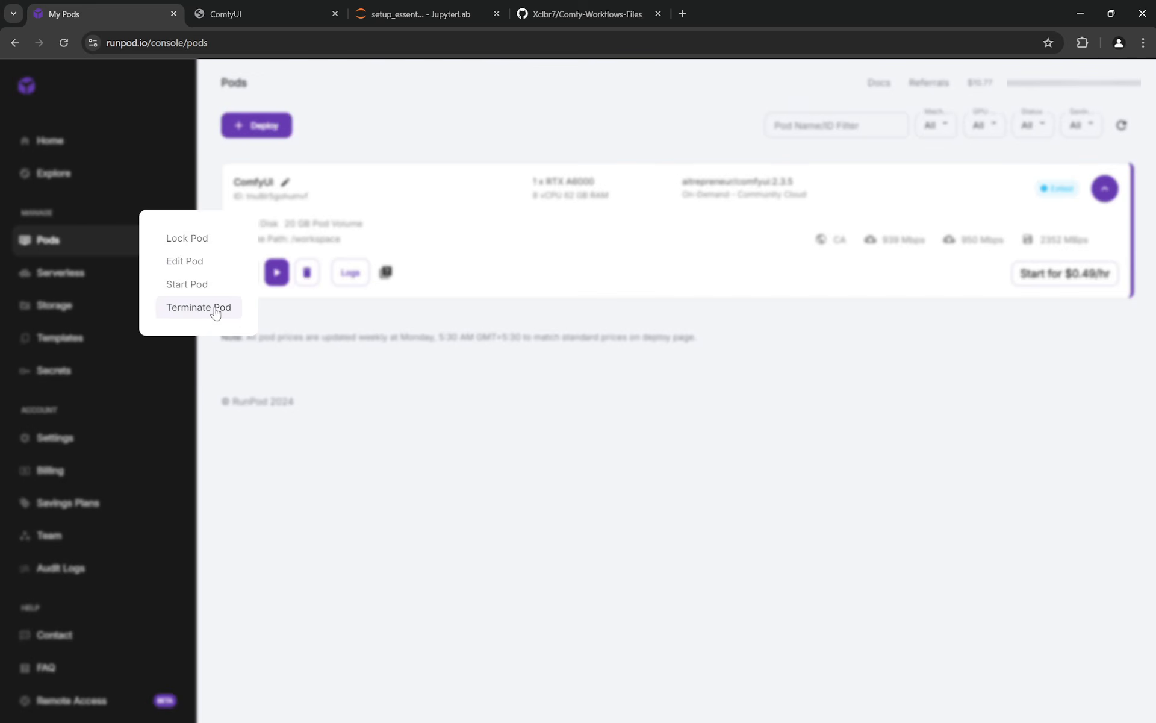
click(630, 445)
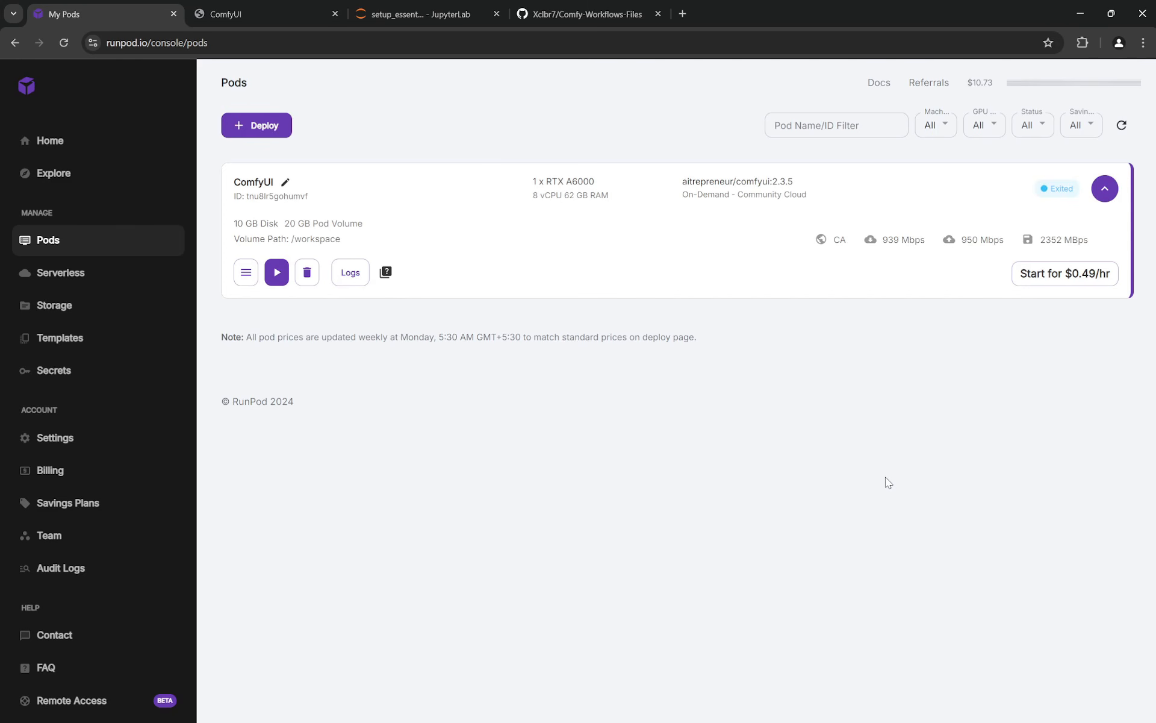
click(245, 276)
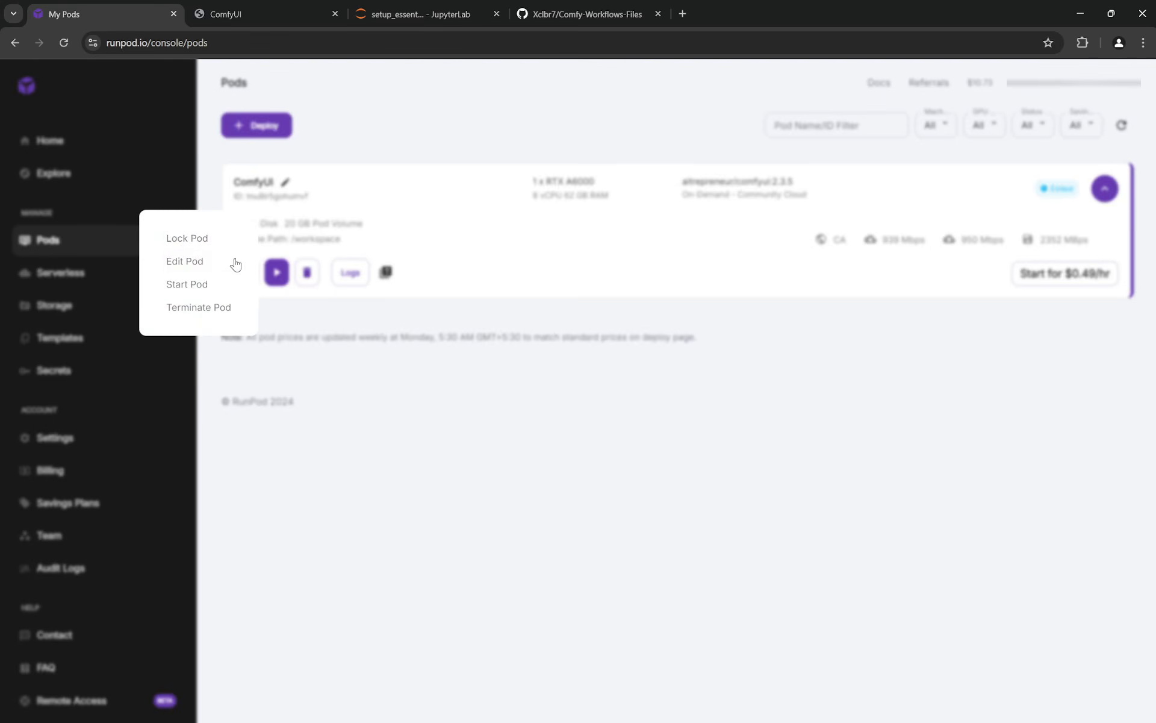
click(190, 263)
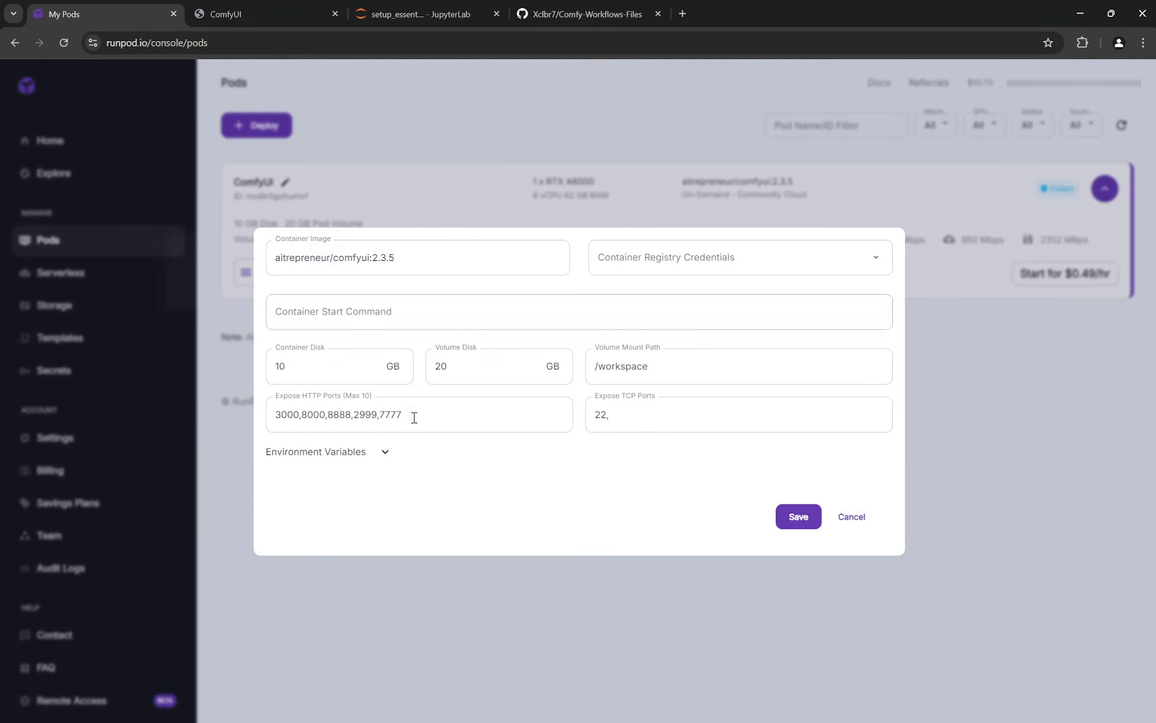
double_click(476, 370)
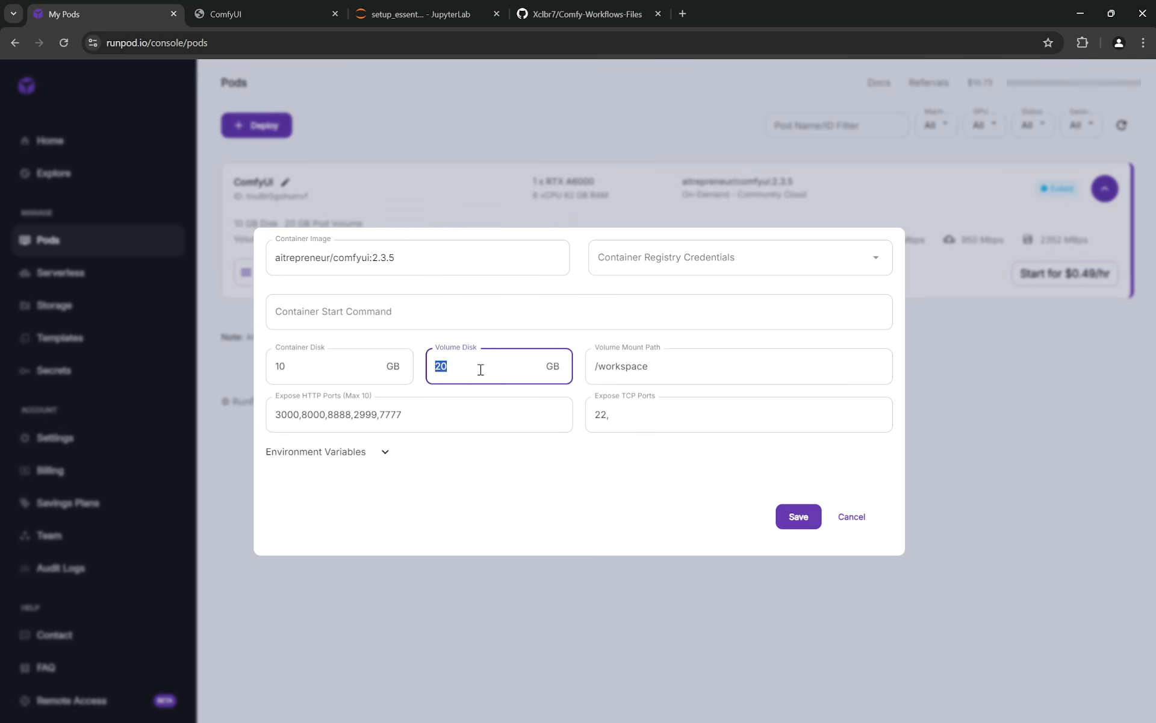
text(10)
click(799, 516)
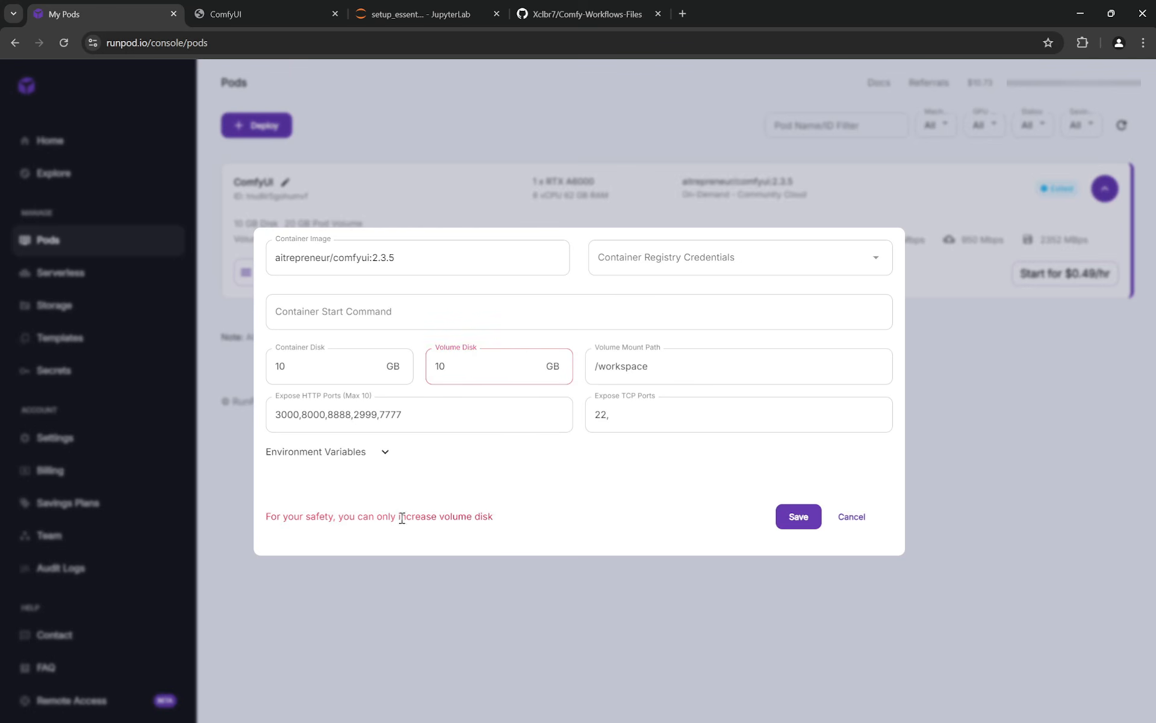
click(850, 517)
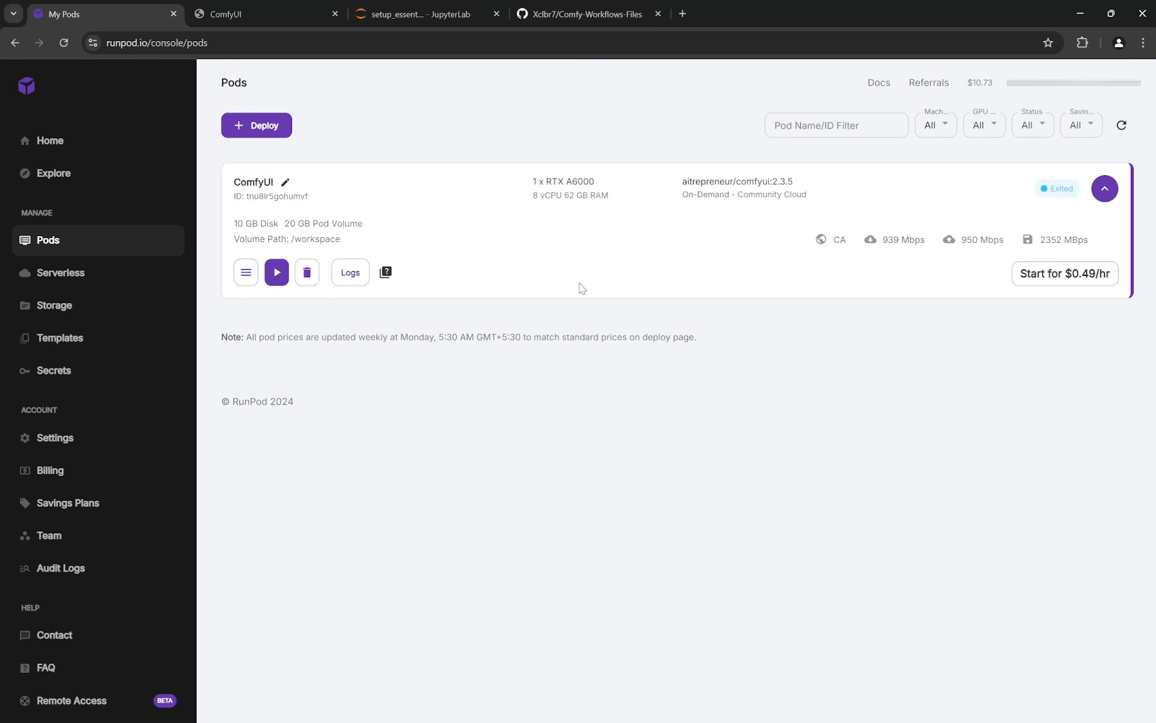
Start the stopped ComfyUI pod with 1x RTX A6000
click(277, 274)
click(684, 468)
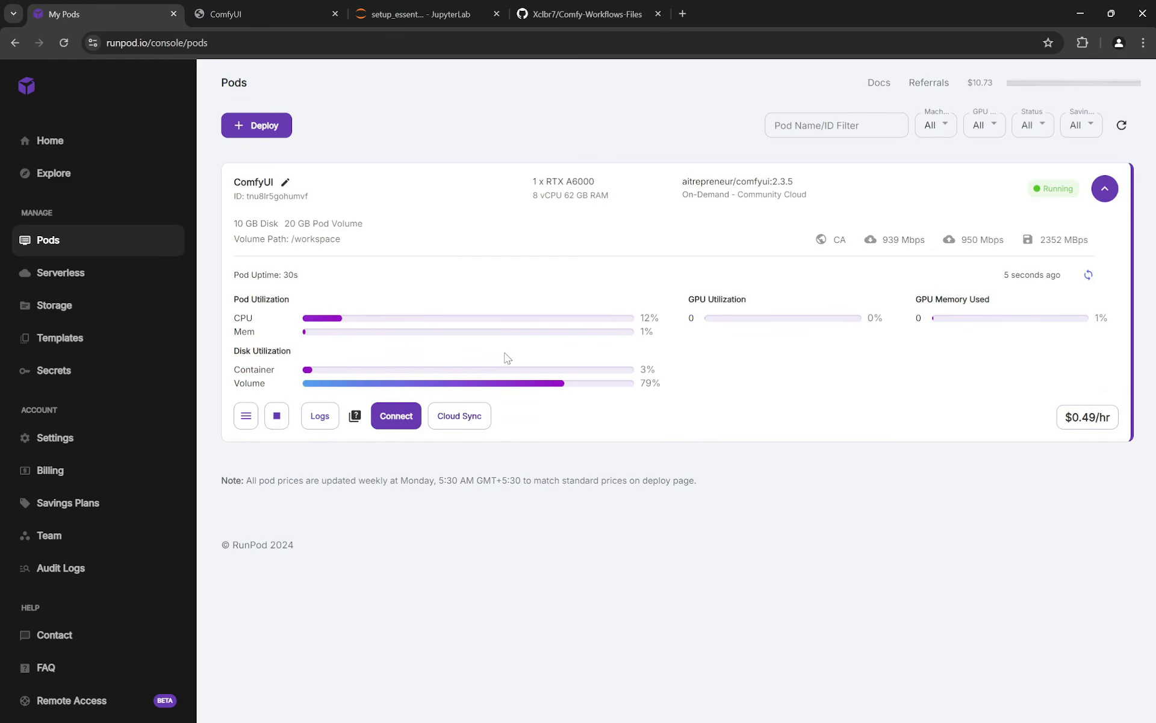
Check whether the open ComfyUI and JupyterLab pages have reconnected, and look over the pod's connection options
click(277, 7)
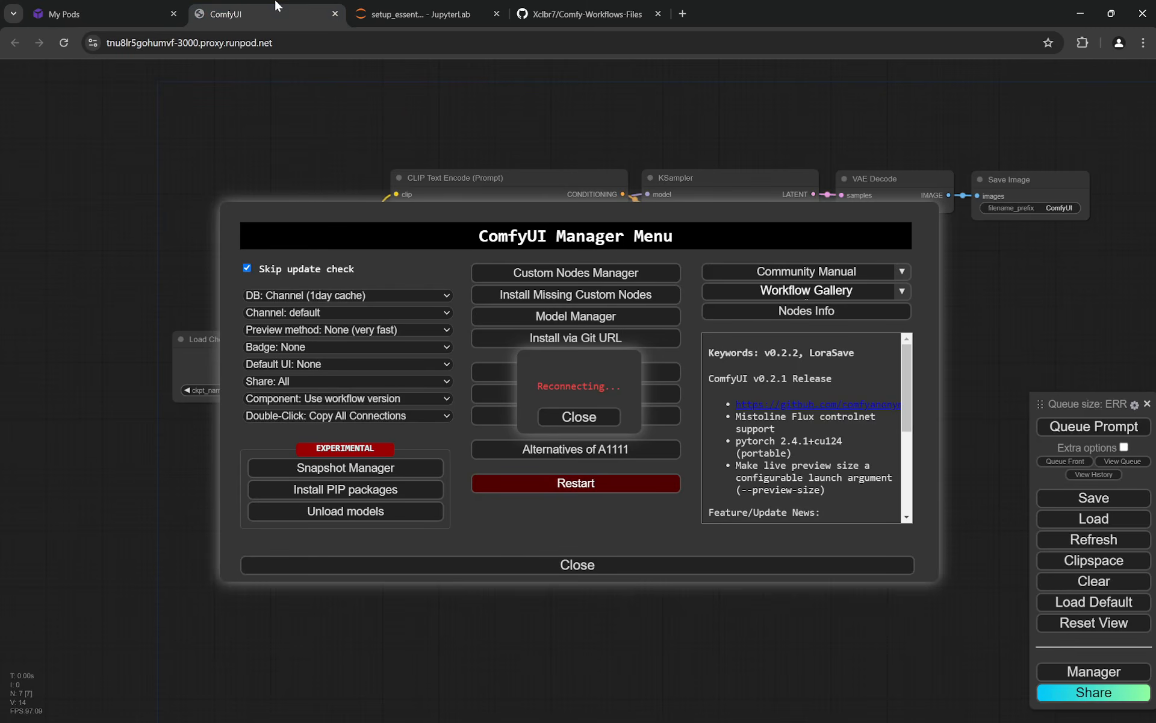
click(437, 8)
click(296, 7)
click(413, 10)
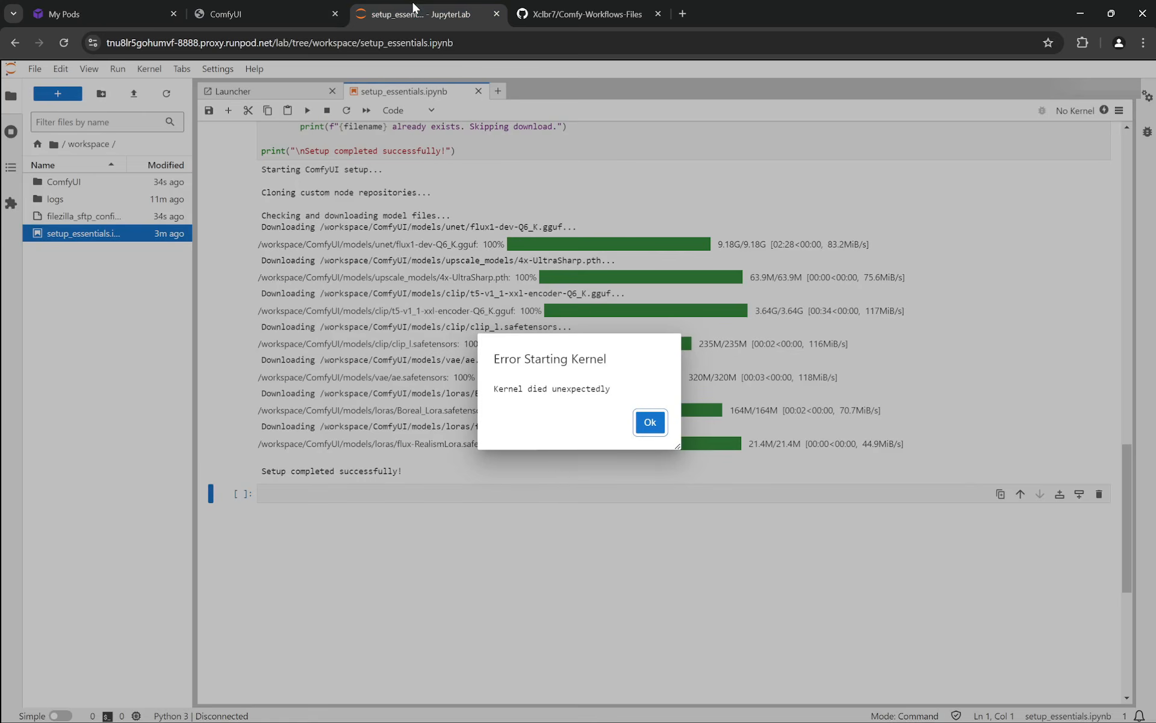
click(253, 8)
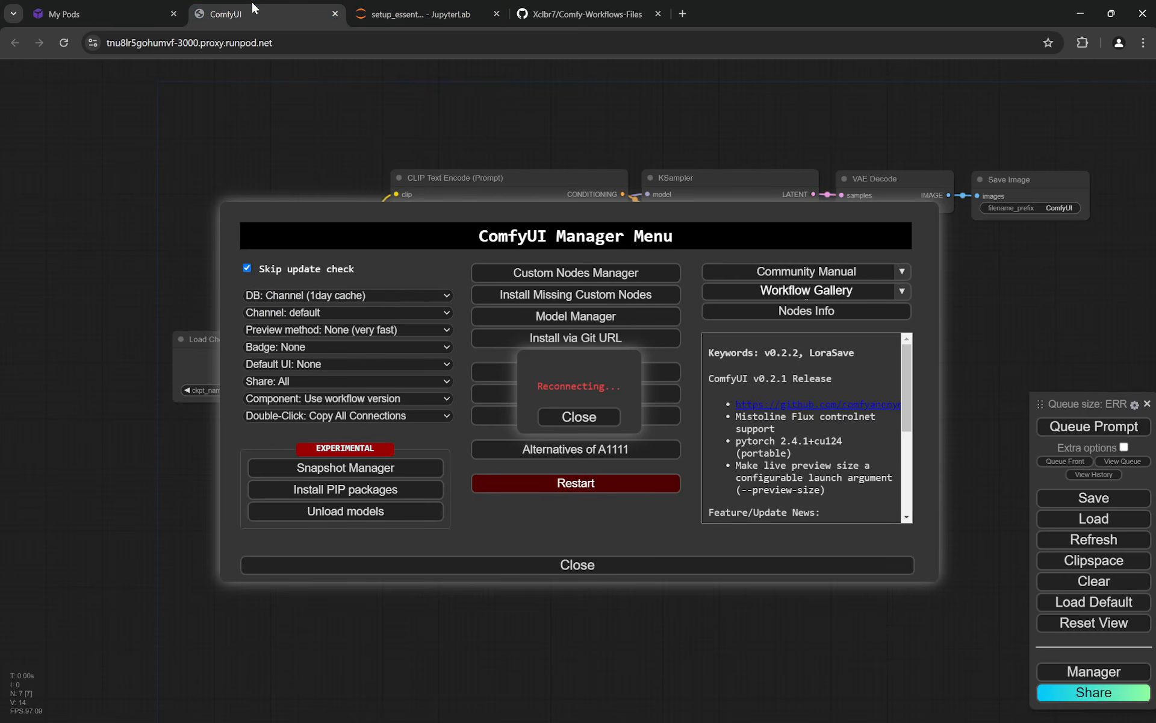
click(103, 12)
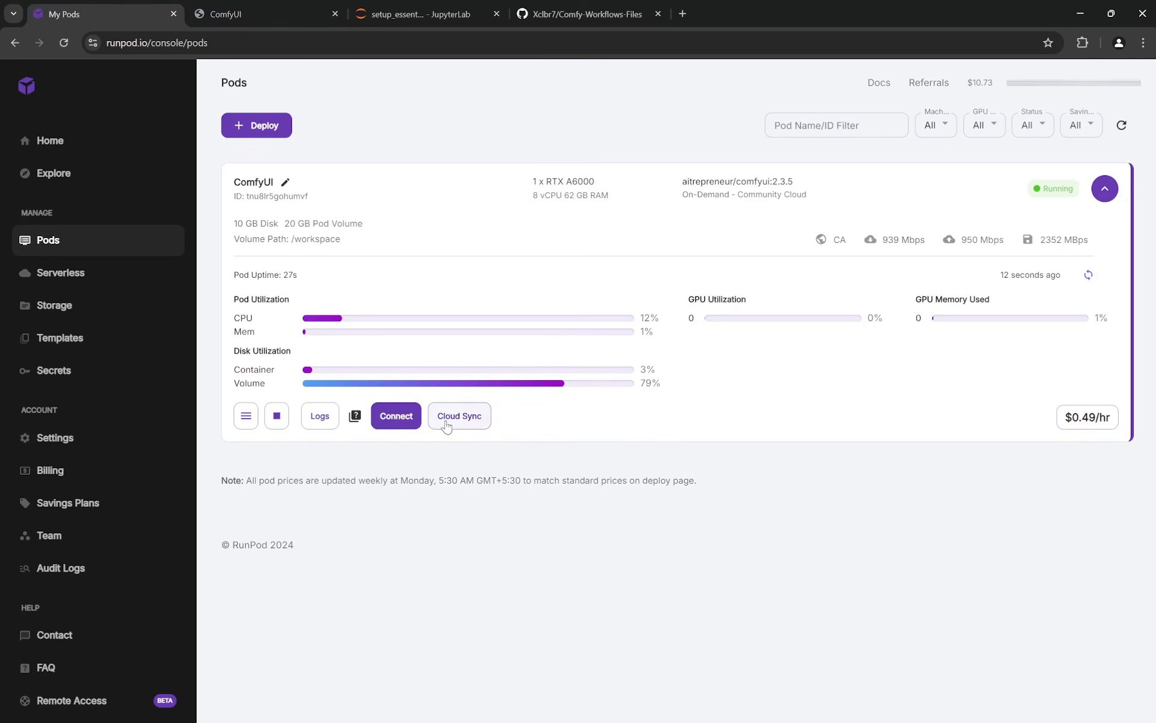
click(397, 419)
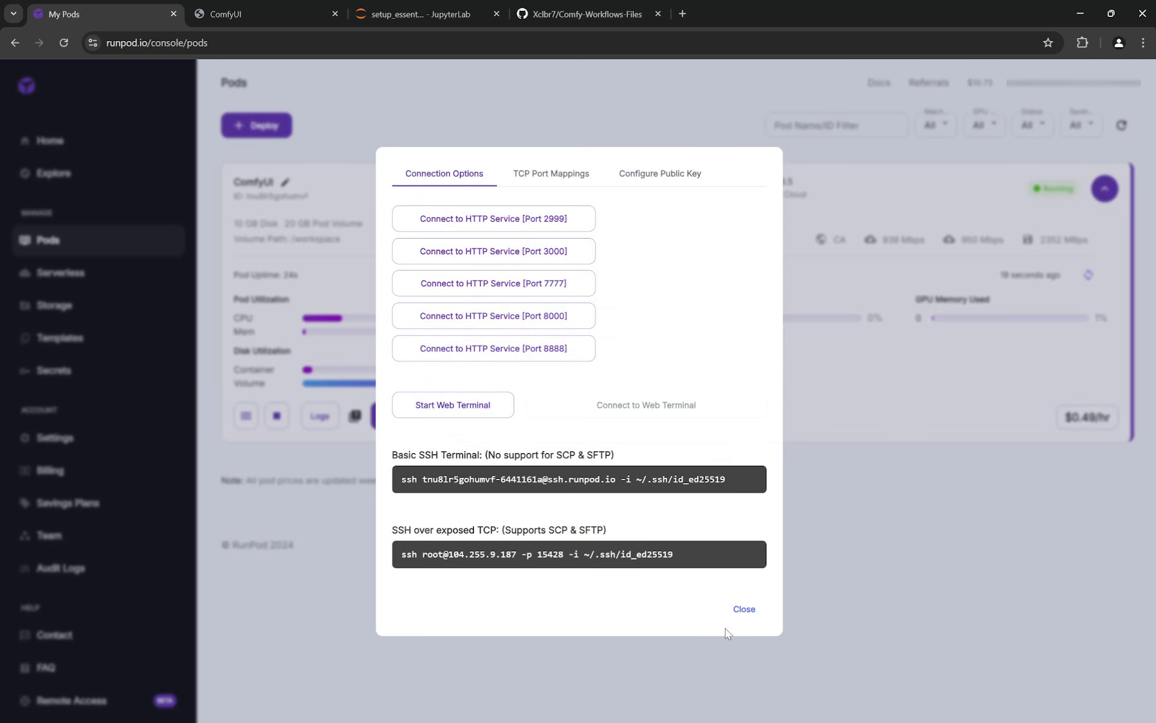
click(744, 609)
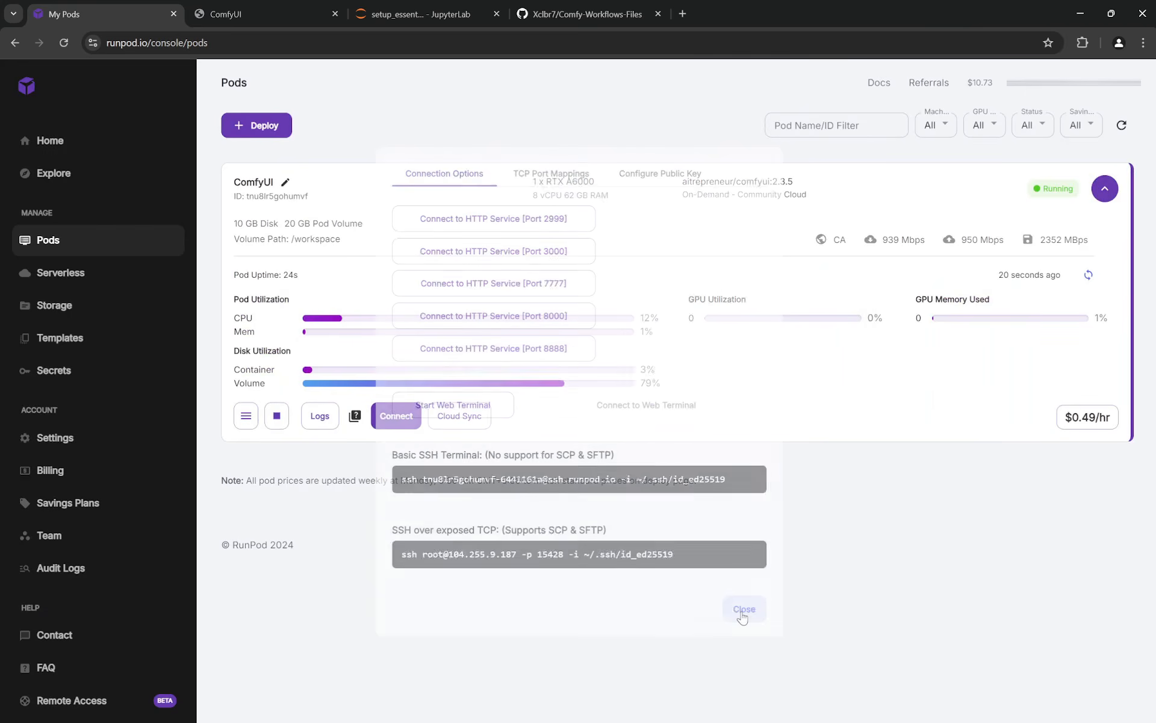
click(397, 414)
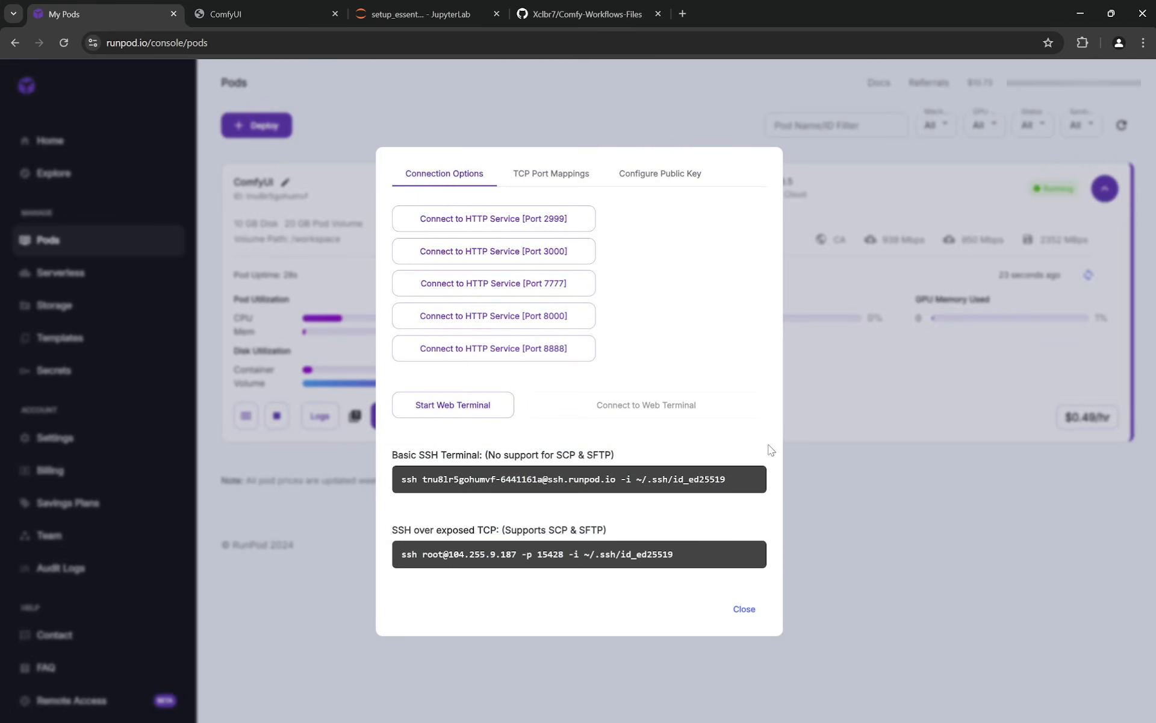
click(745, 609)
Reload the ComfyUI page and the JupyterLab setup_essentials.ipynb page to reconnect them to the restarted pod
click(289, 13)
click(71, 42)
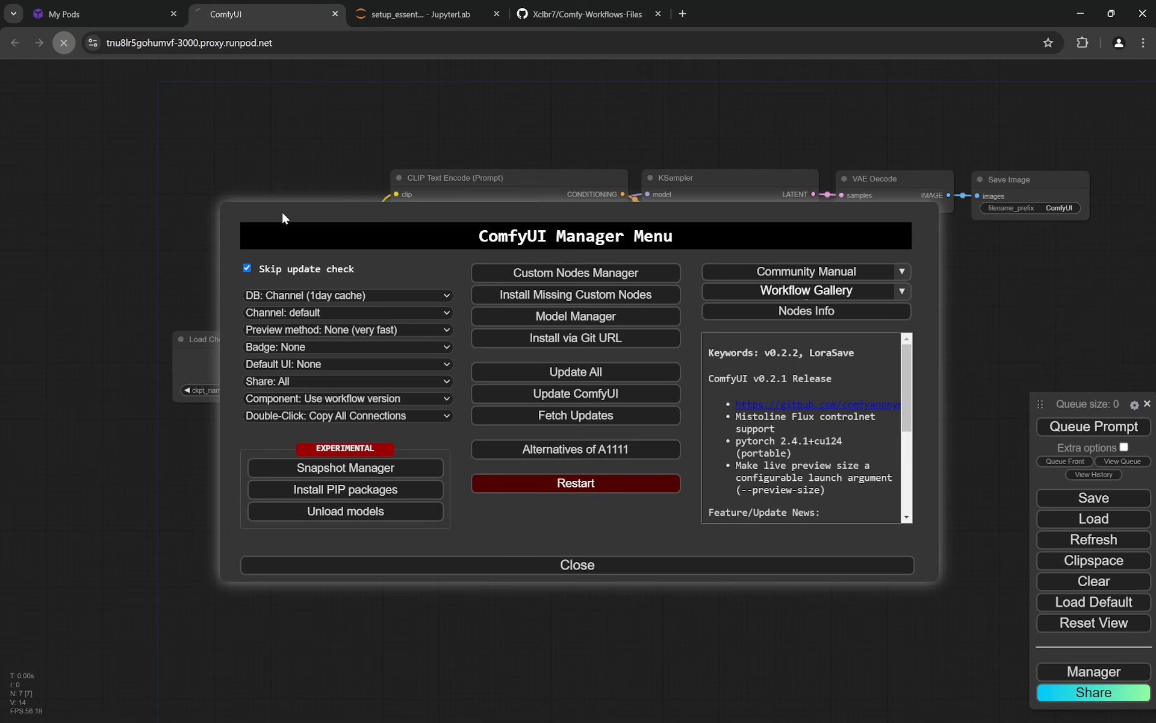
click(438, 7)
click(65, 43)
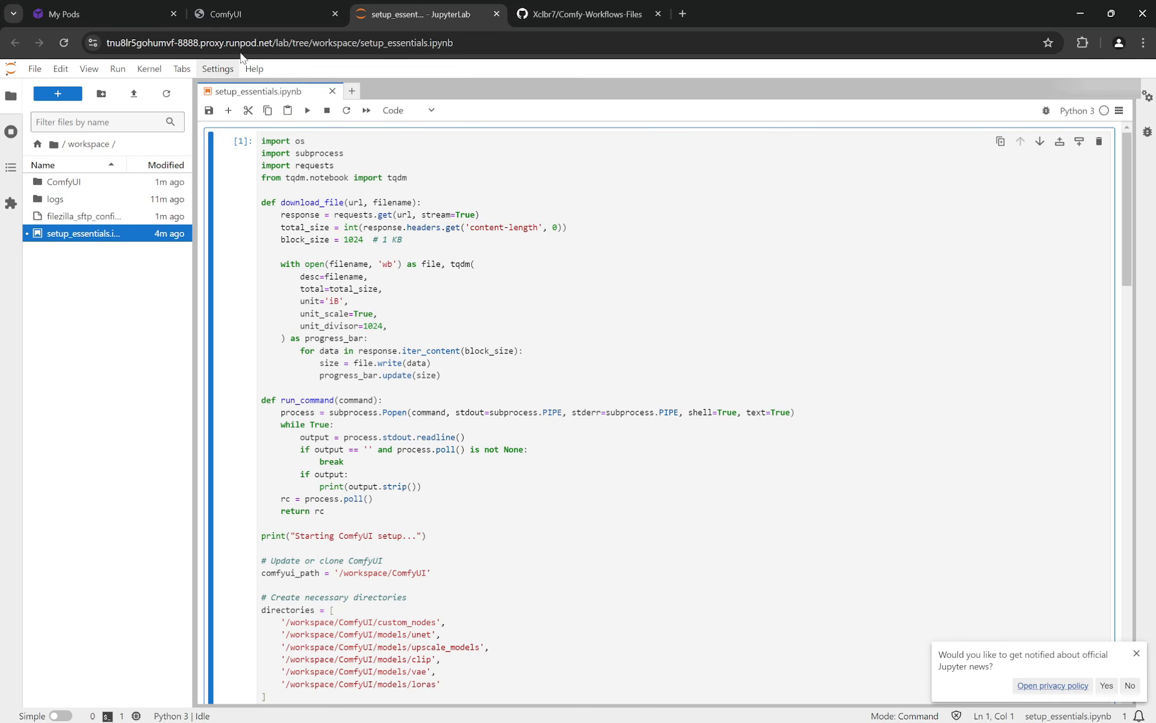
Filter the ComfyUI Custom Nodes Manager to installed nodes and review the list for failed imports
click(258, 17)
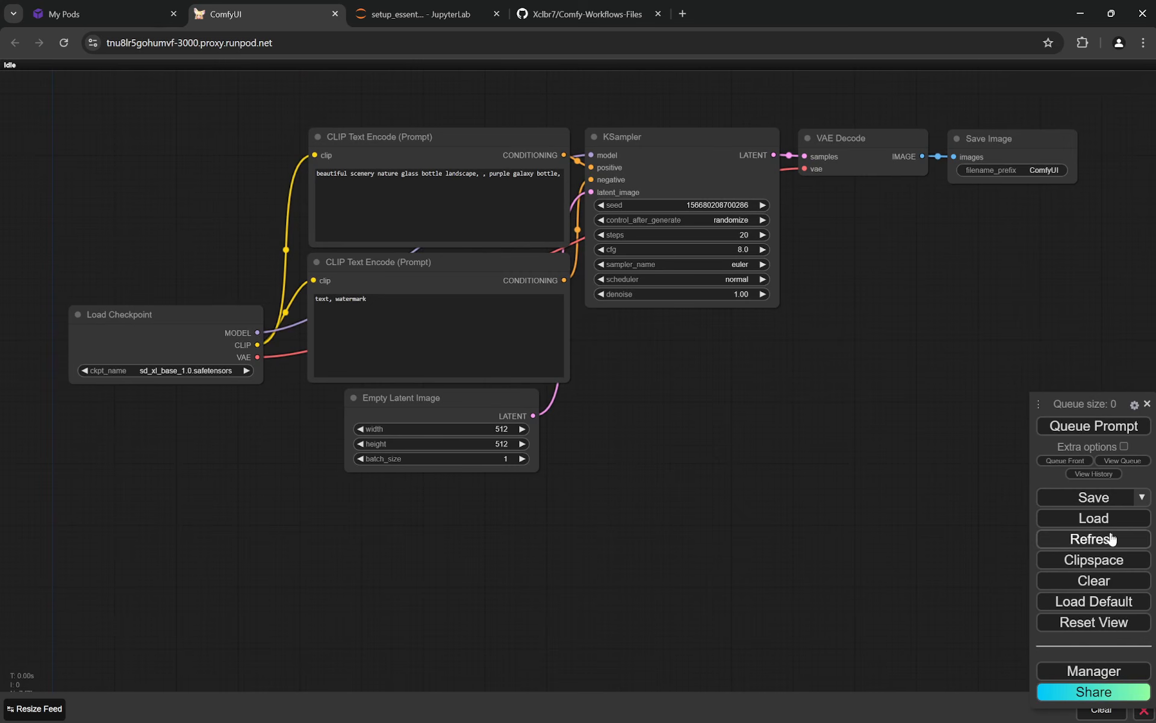
scroll(846, 512, down, 4)
drag(855, 447, 758, 446)
scroll(785, 459, up, 4)
click(1090, 671)
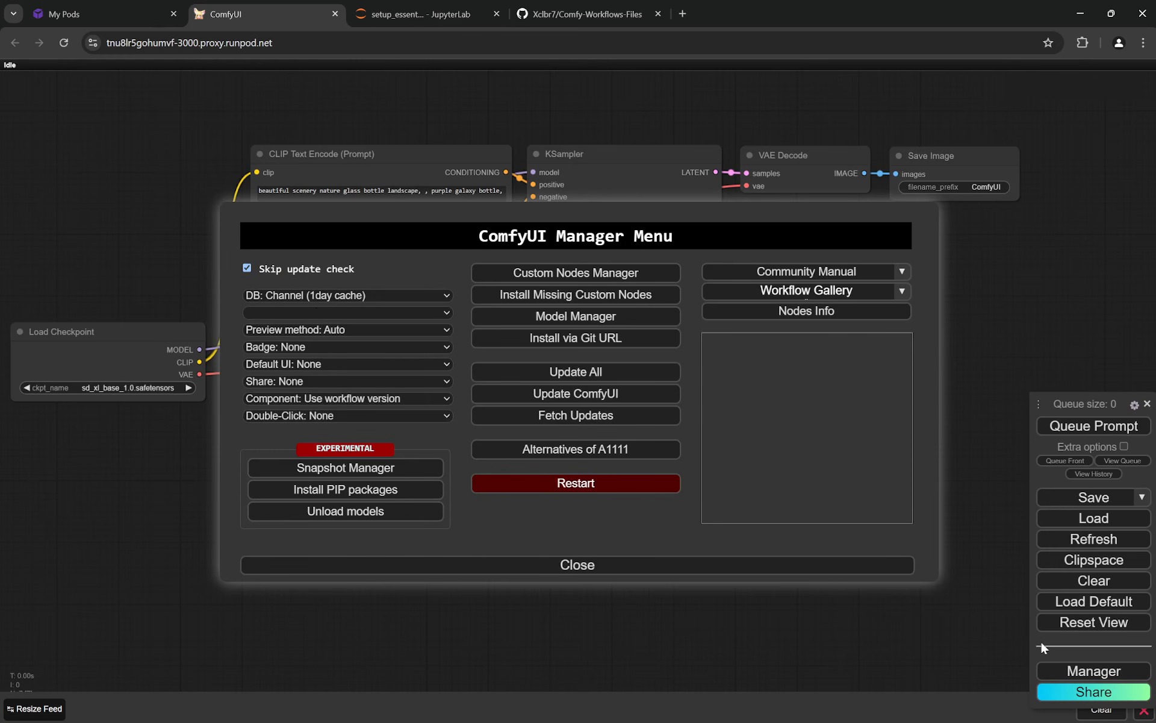
click(620, 273)
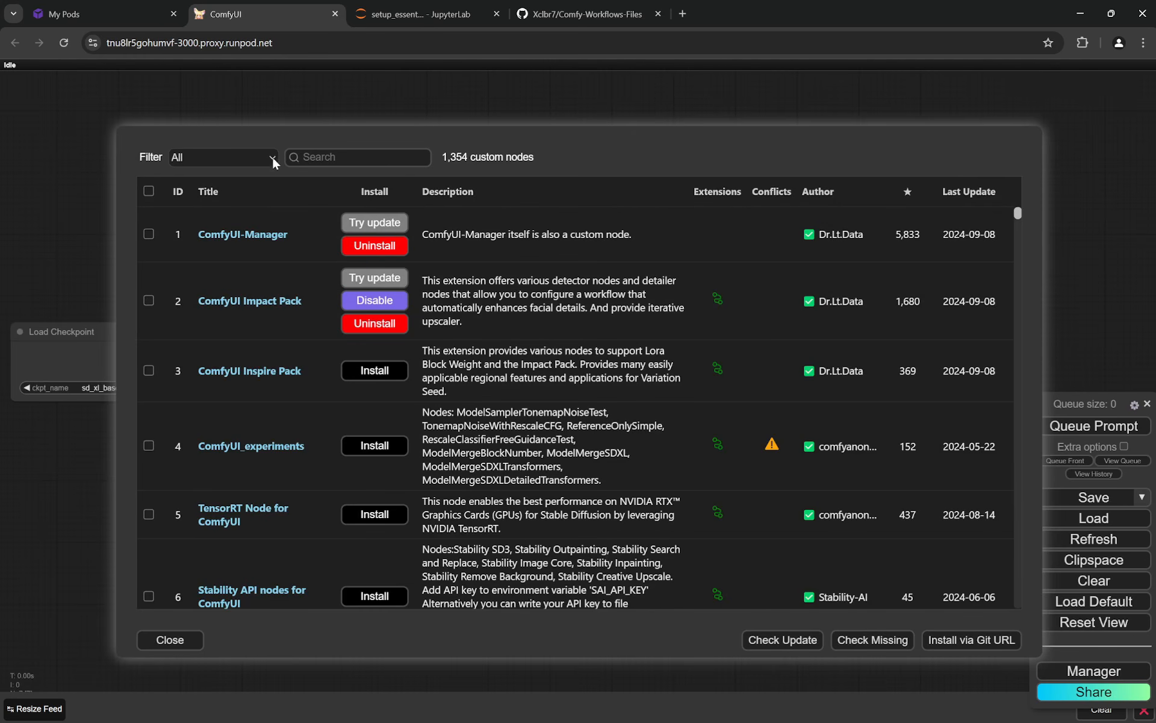
click(228, 195)
scroll(302, 255, down, 15)
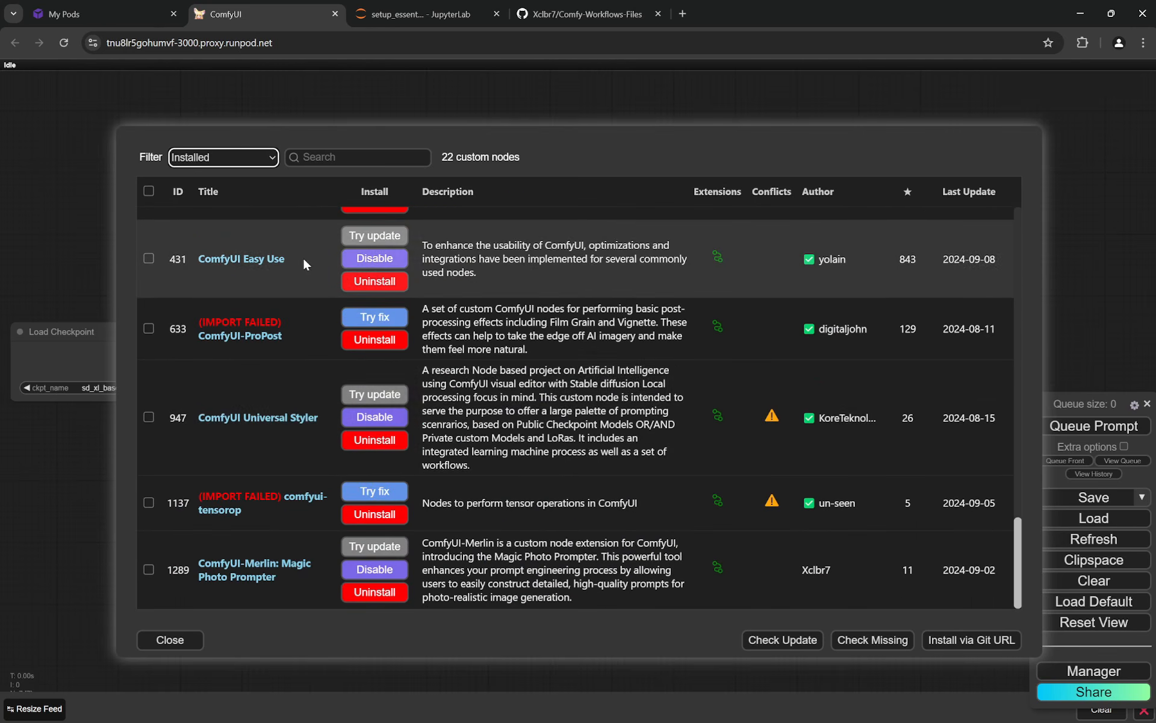
scroll(302, 255, up, 15)
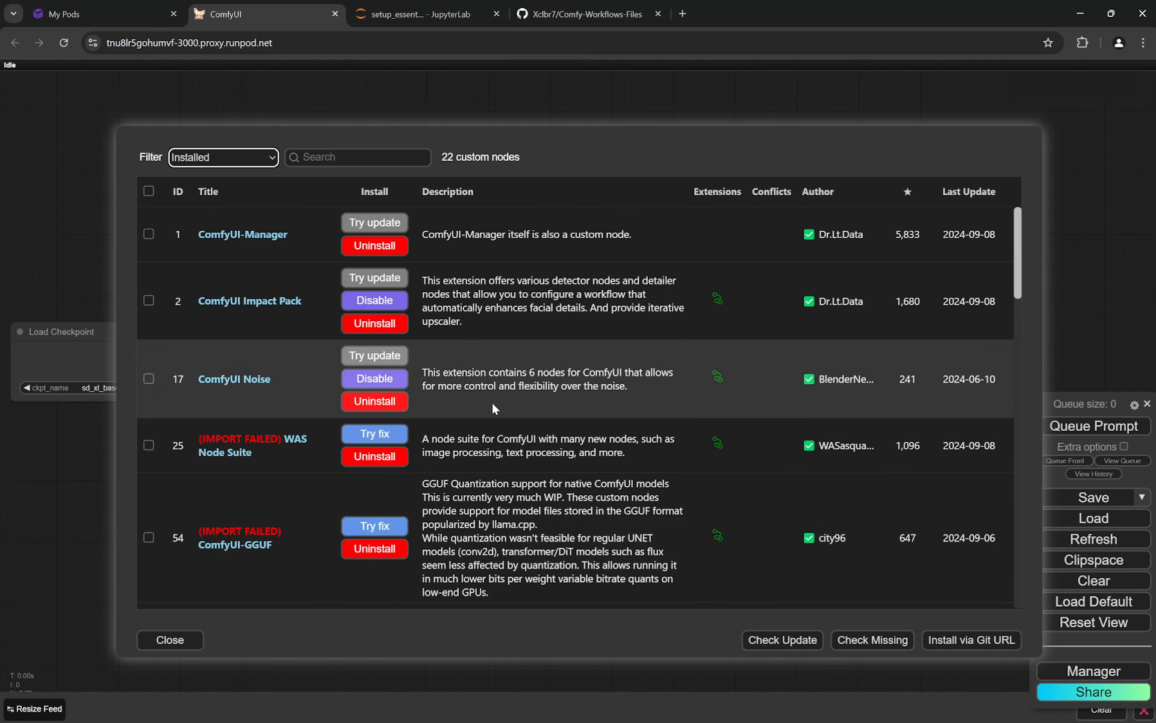
scroll(492, 402, down, 10)
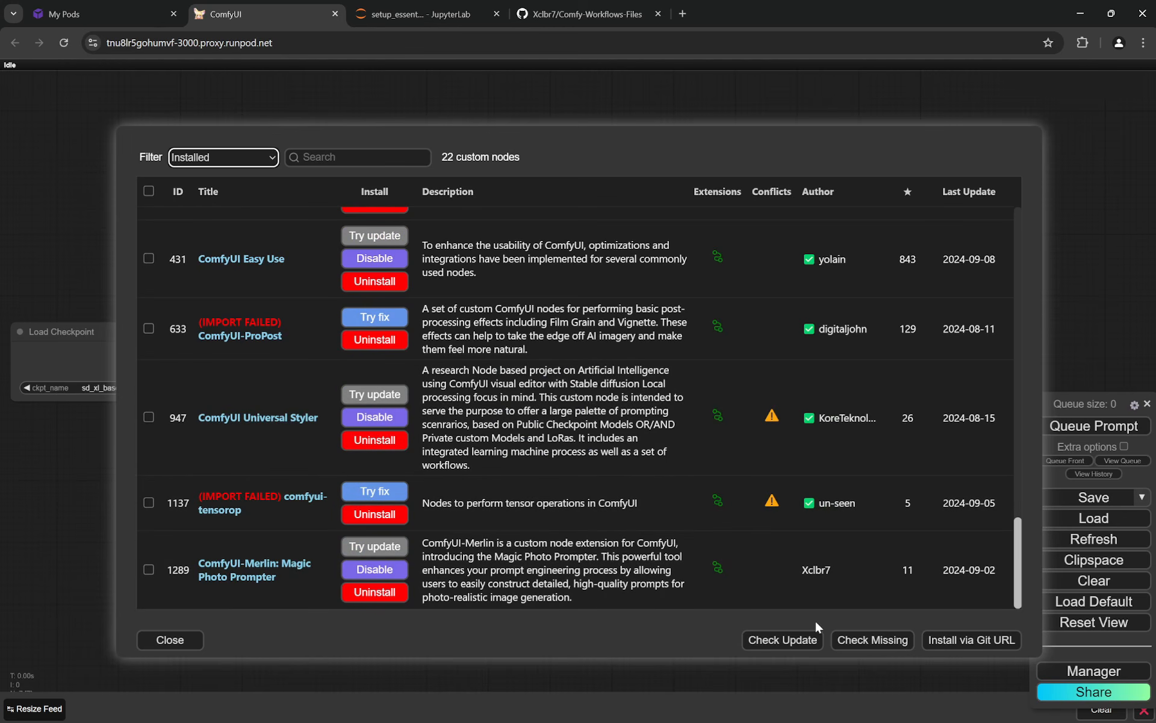
click(171, 639)
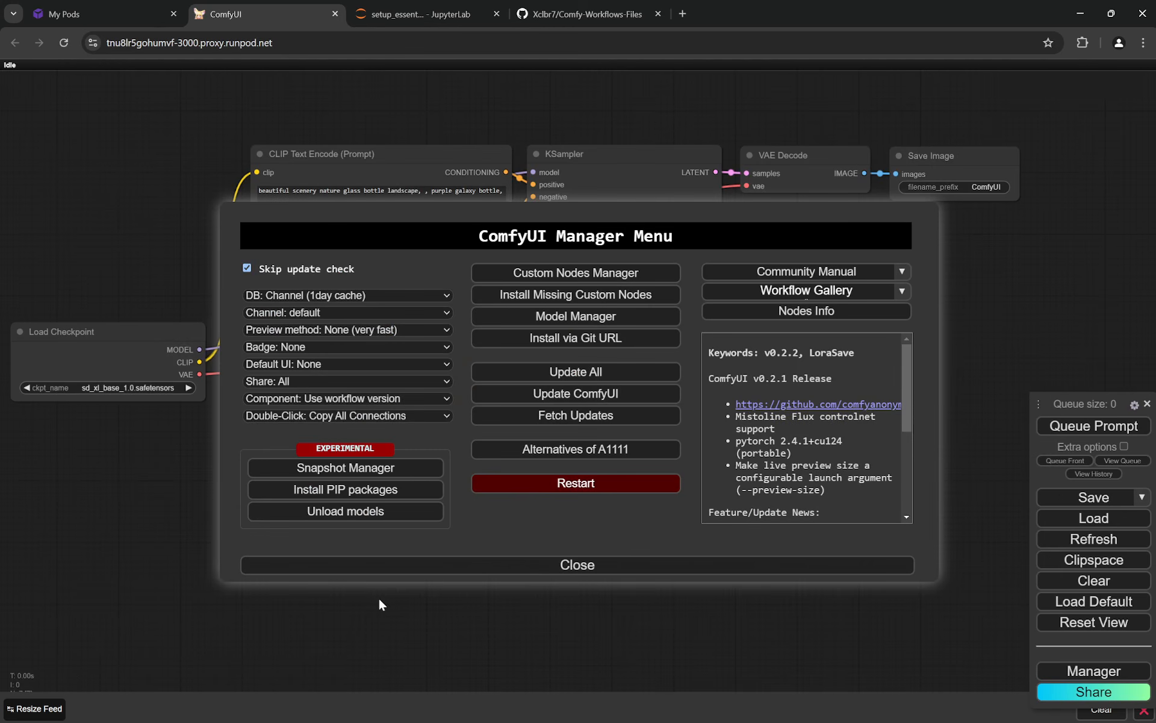
click(664, 564)
Load the Flux workflow that uses GGUF loaders into ComfyUI and inspect the graph for missing nodes
click(1105, 519)
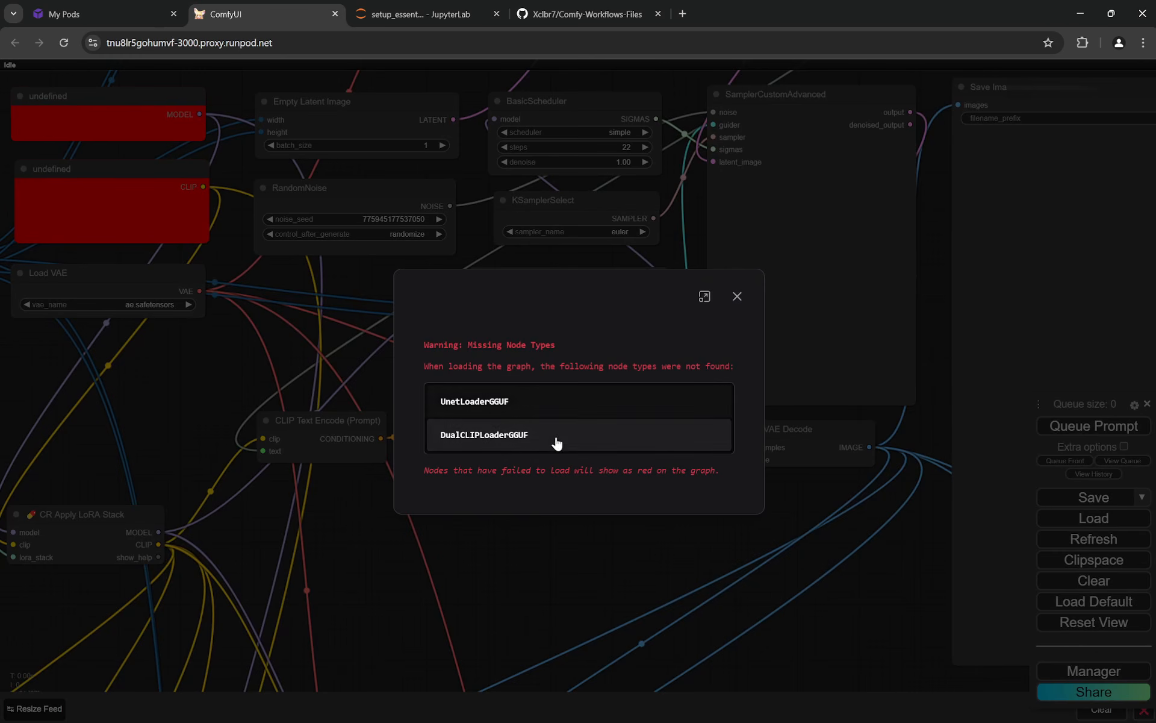
click(738, 295)
scroll(503, 305, down, 5)
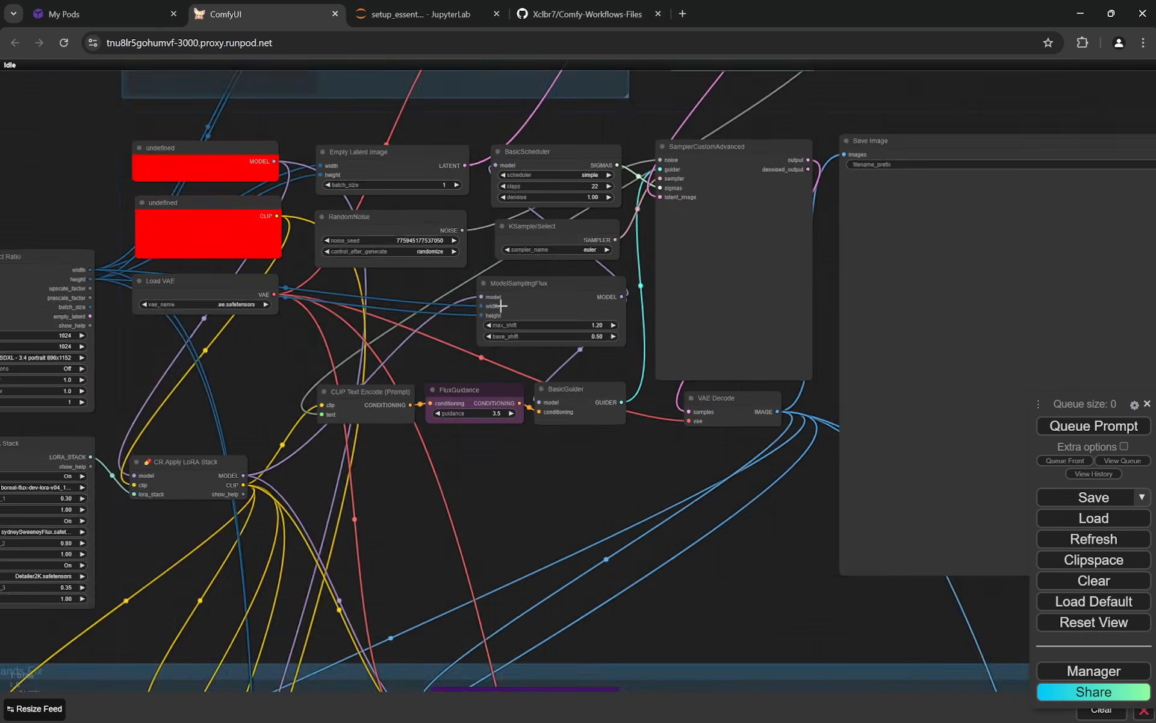
scroll(710, 301, up, 3)
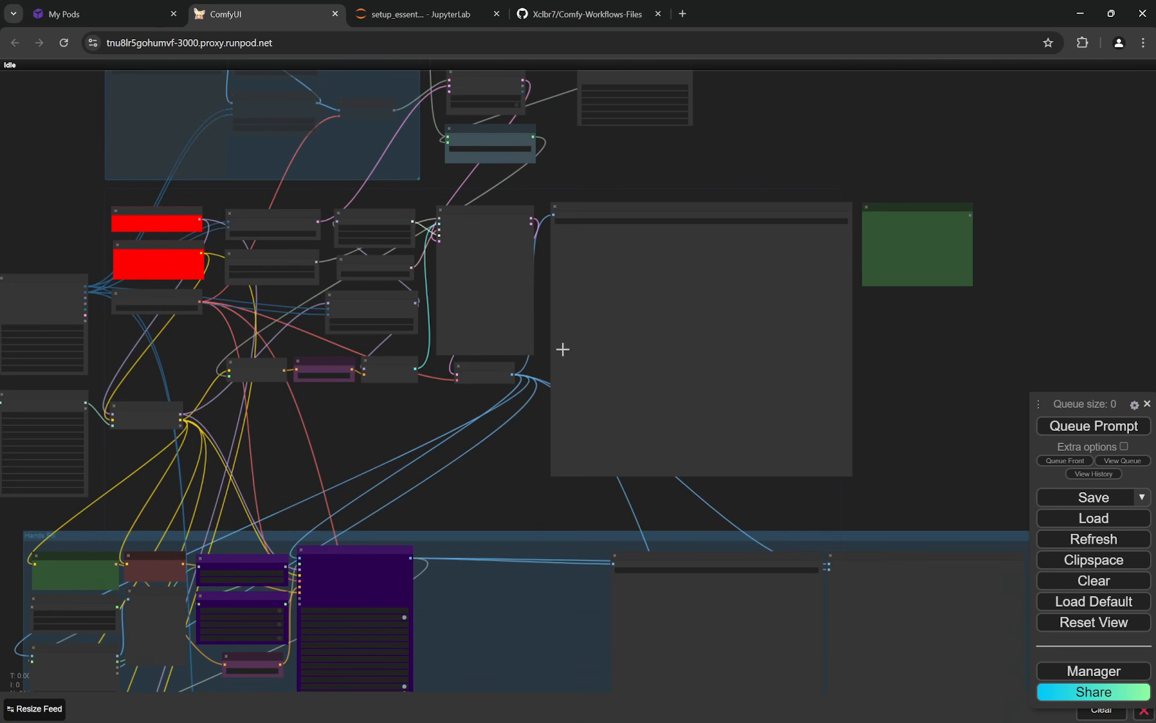
drag(459, 408, 552, 421)
scroll(552, 421, up, 1)
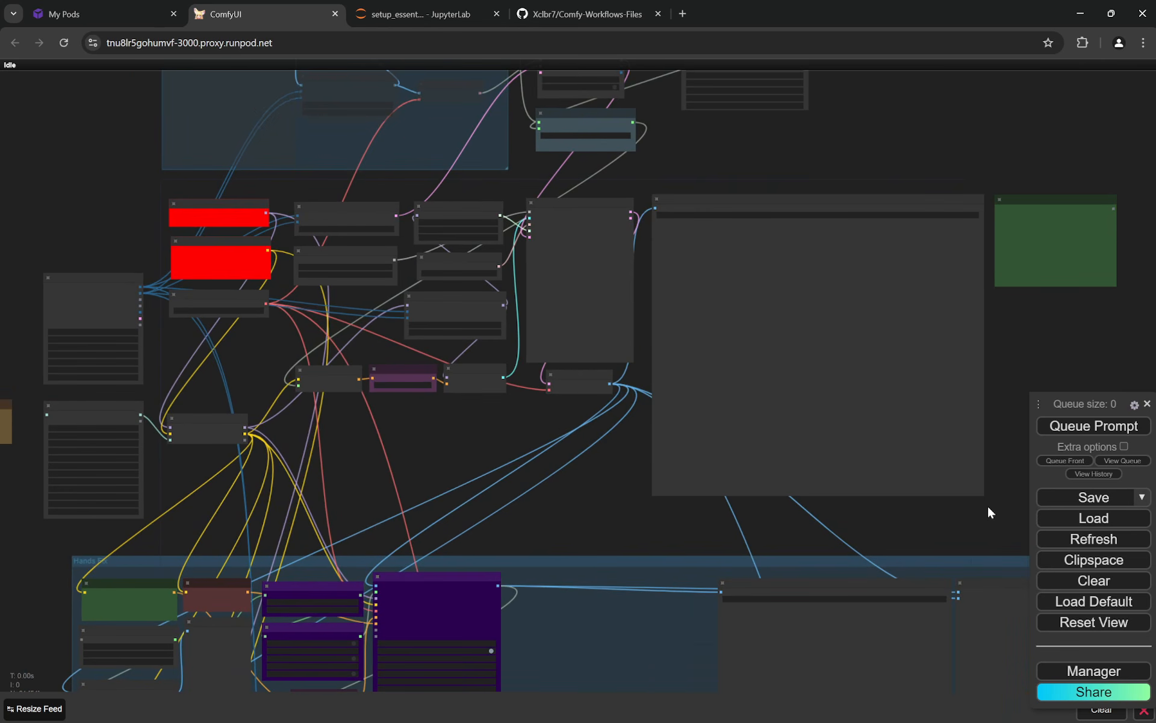
List the workflow's missing custom nodes in ComfyUI Manager and run Try fix on ComfyUI-GGUF
click(1114, 670)
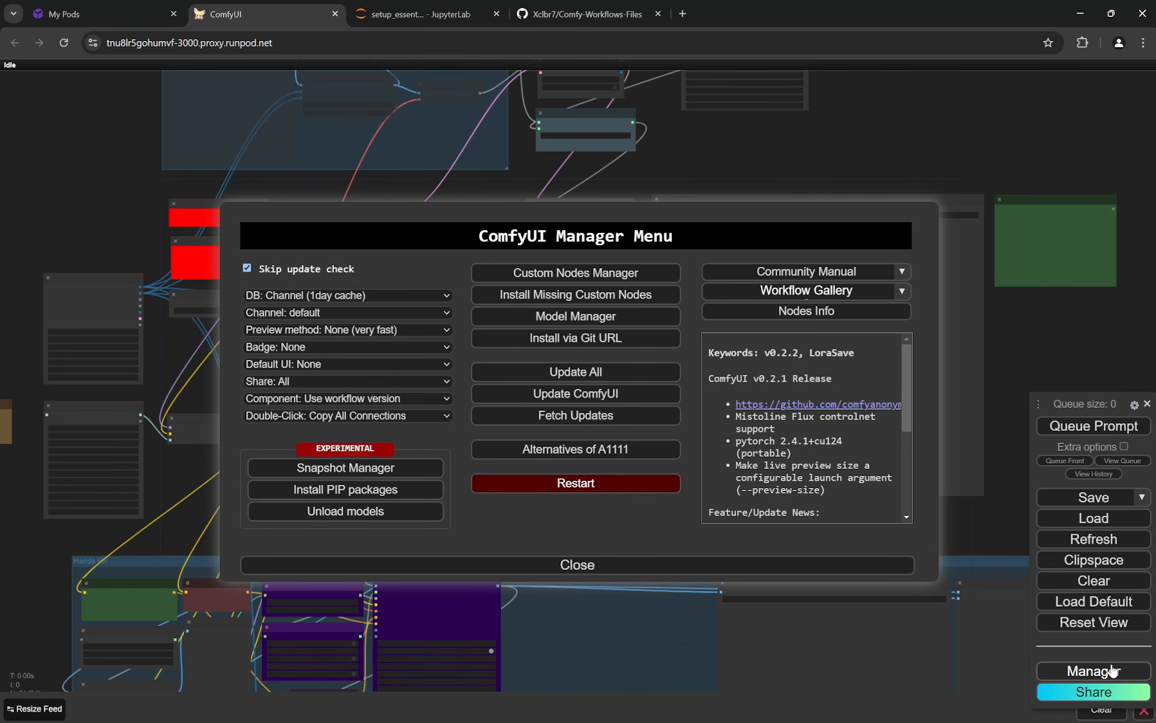
click(586, 301)
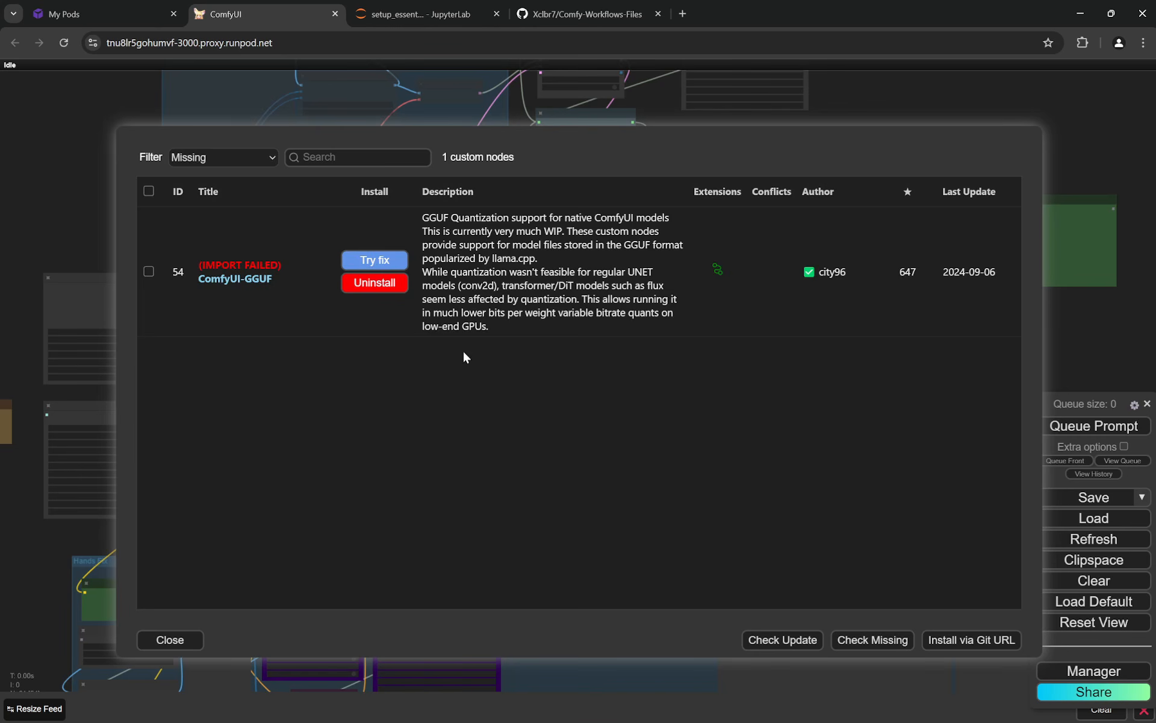
click(375, 260)
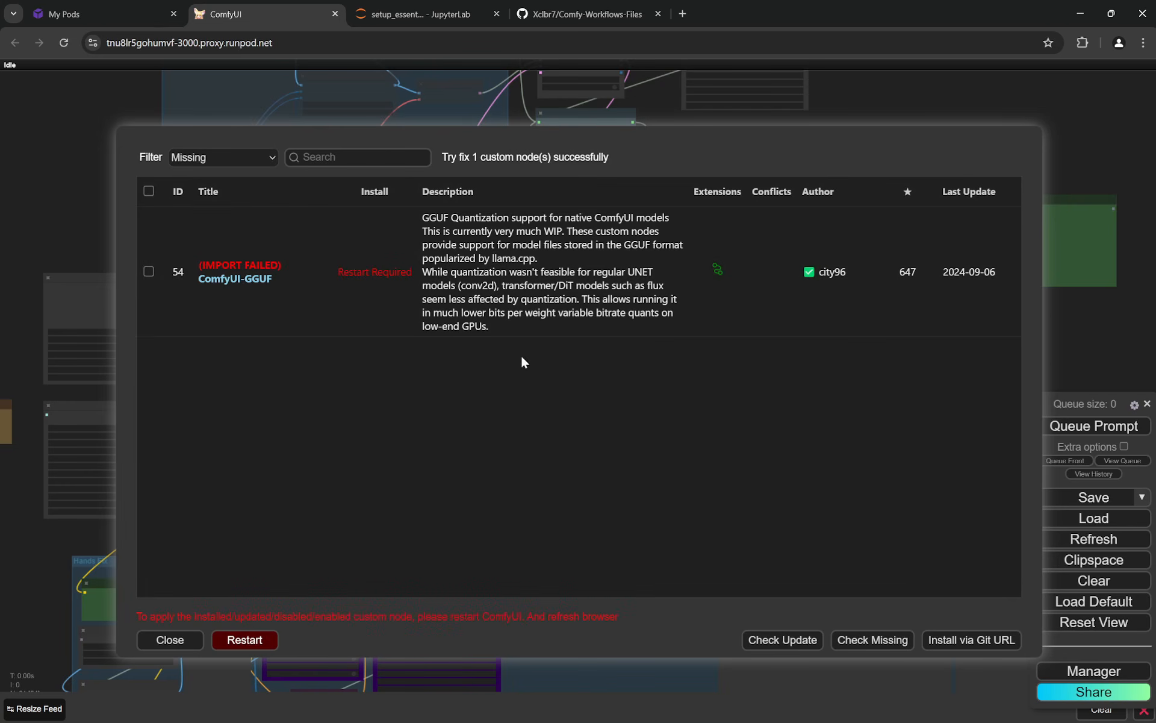
Restart the ComfyUI pod from the RunPod pod list by stopping it and starting it with 1x RTX A6000
click(64, 14)
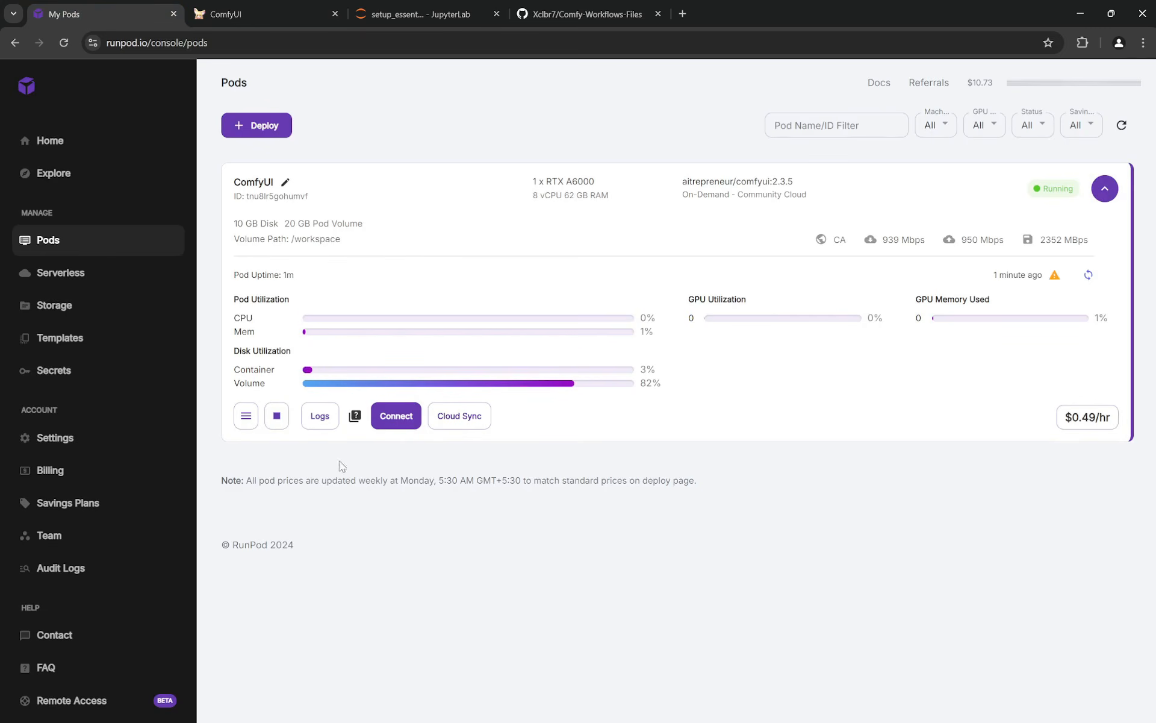
click(277, 416)
click(624, 490)
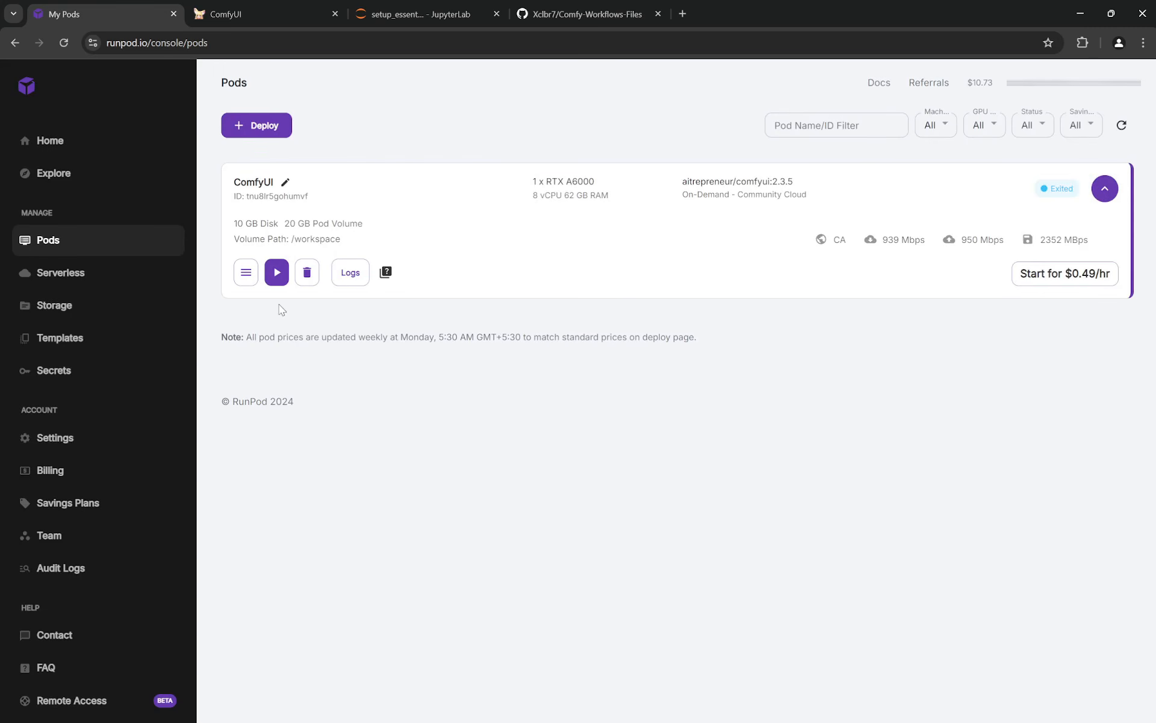
click(276, 276)
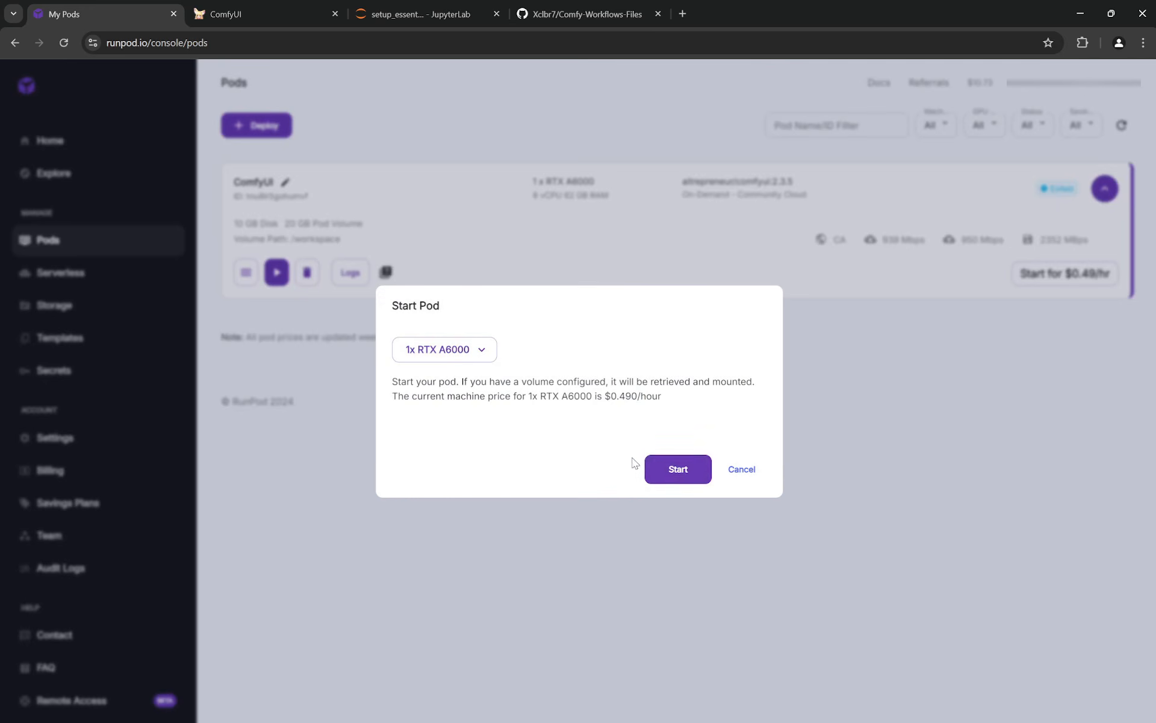
click(669, 470)
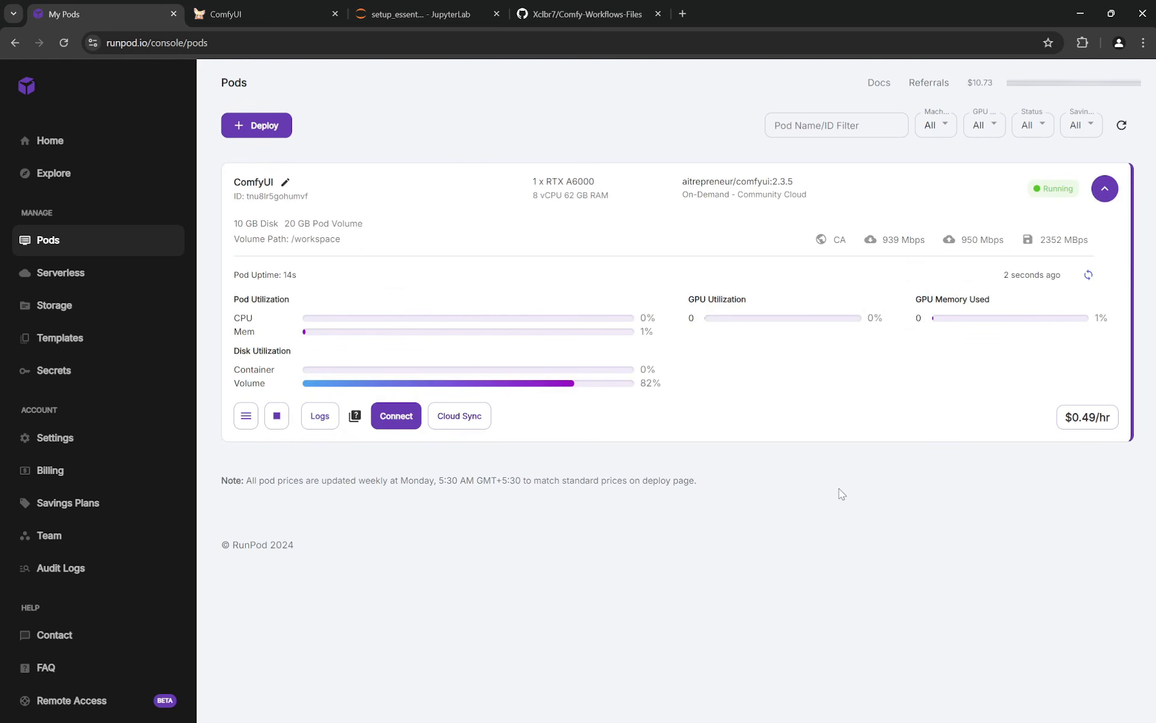
Reload the JupyterLab and ComfyUI pages in the browser until ComfyUI reconnects to the restarted pod
click(268, 6)
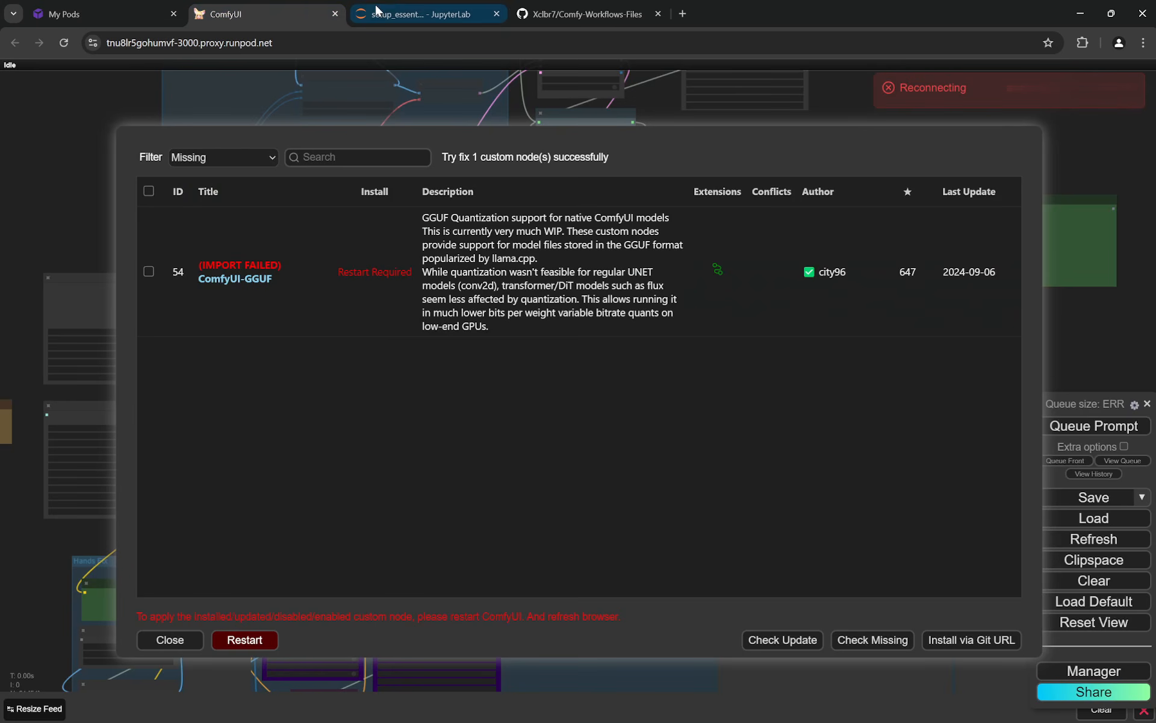
click(425, 16)
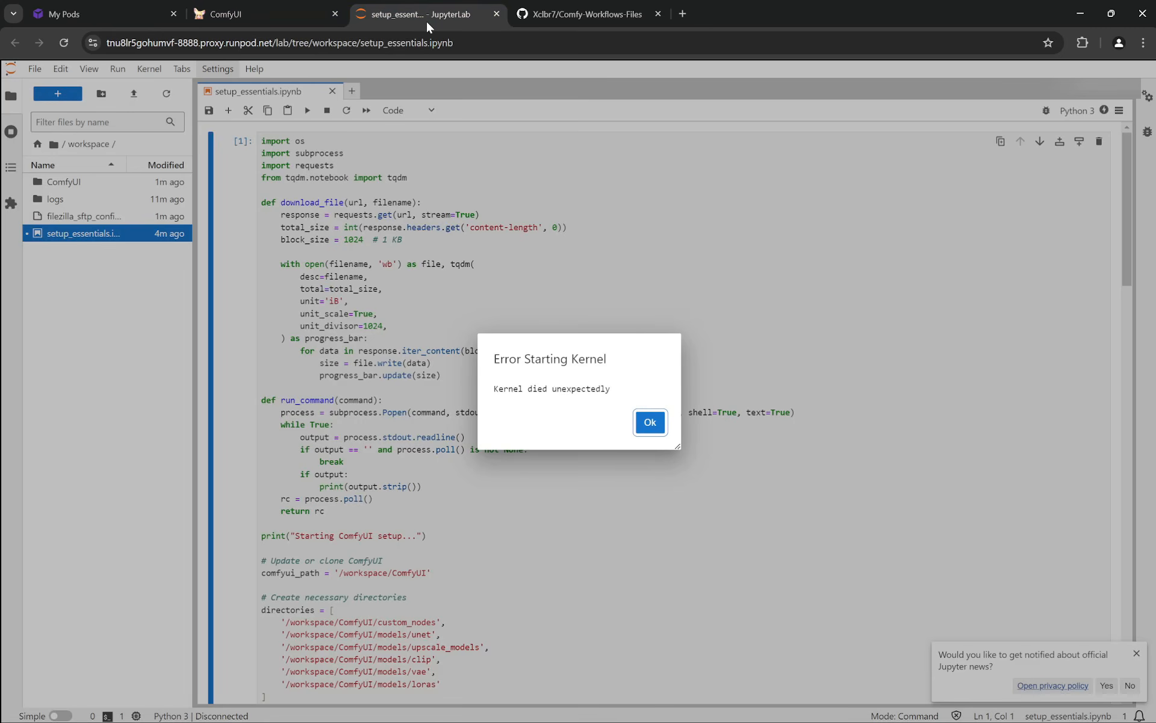
click(65, 44)
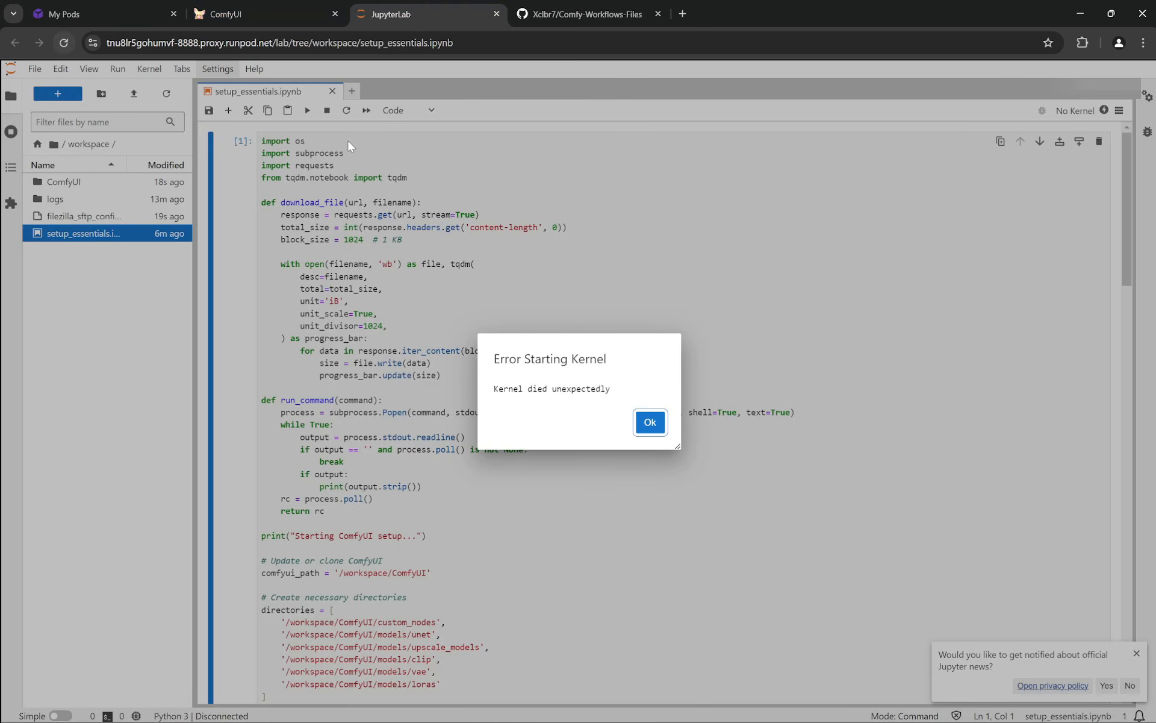
click(250, 11)
click(63, 43)
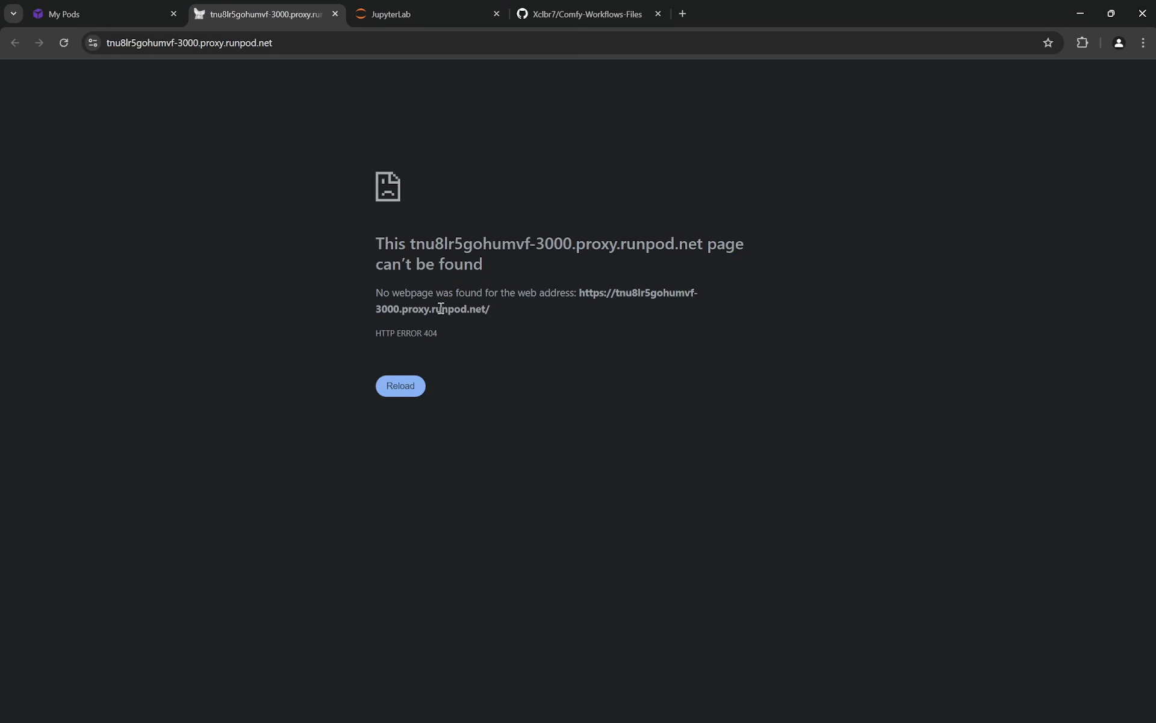
click(404, 384)
click(63, 47)
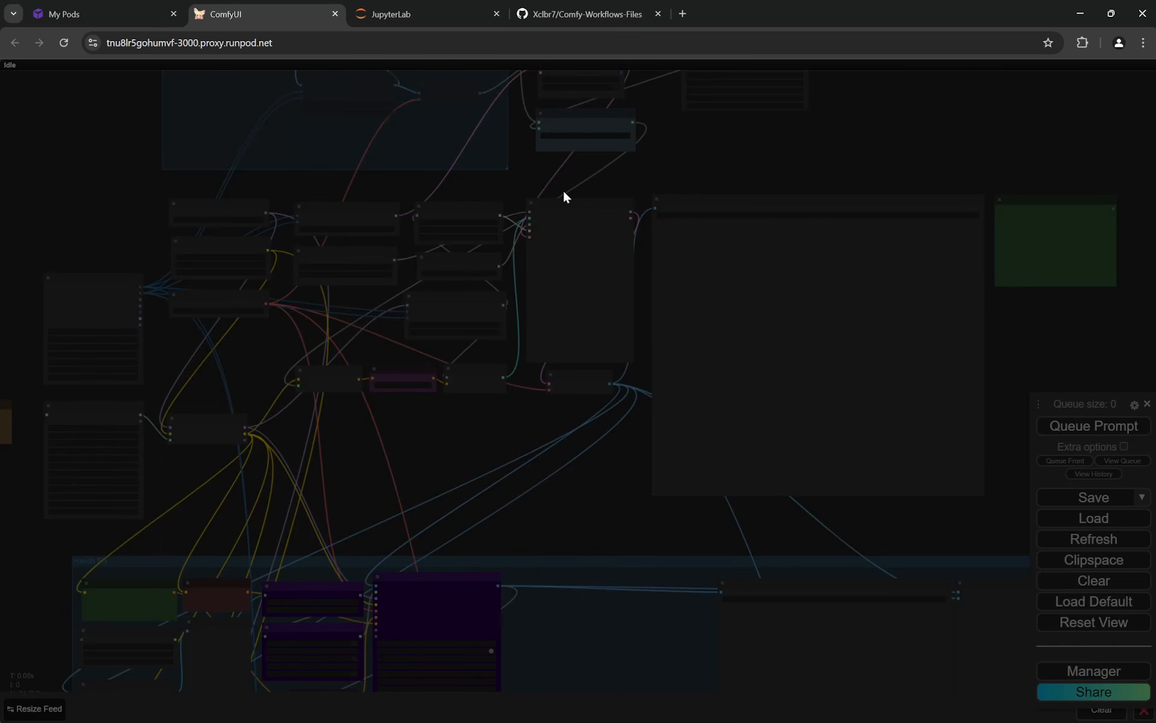
Delete the Note node beside the CR Aspect Ratio and CR LoRA Stack nodes
scroll(510, 208, down, 8)
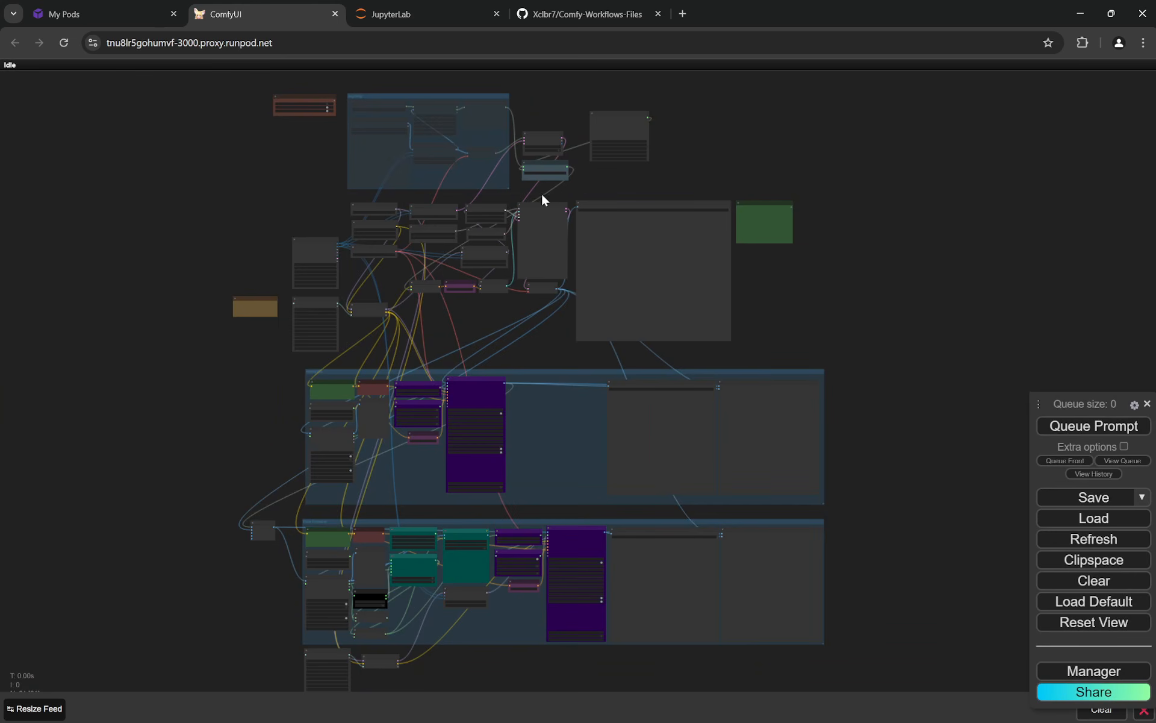
scroll(283, 259, up, 15)
scroll(297, 252, down, 6)
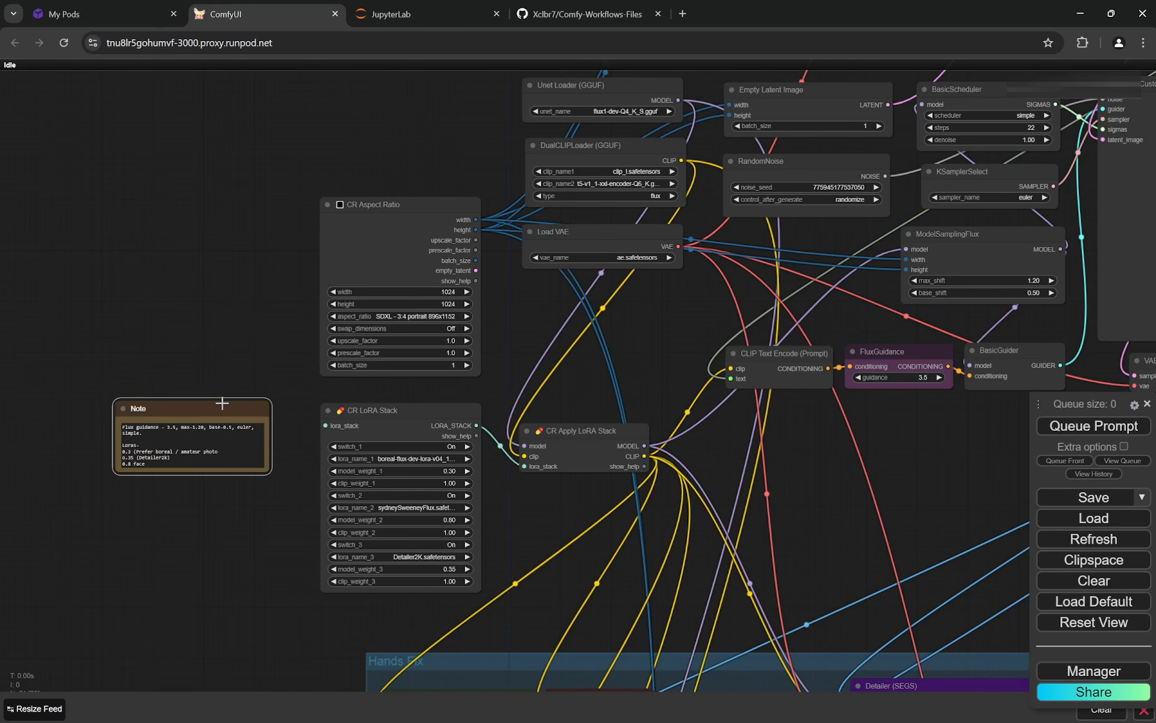
key(Delete)
Set the Unet Loader (GGUF) model to flux1-dev-Q6_K.gguf
scroll(225, 360, down, 3)
scroll(405, 175, up, 11)
drag(436, 161, 142, 336)
scroll(142, 336, up, 1)
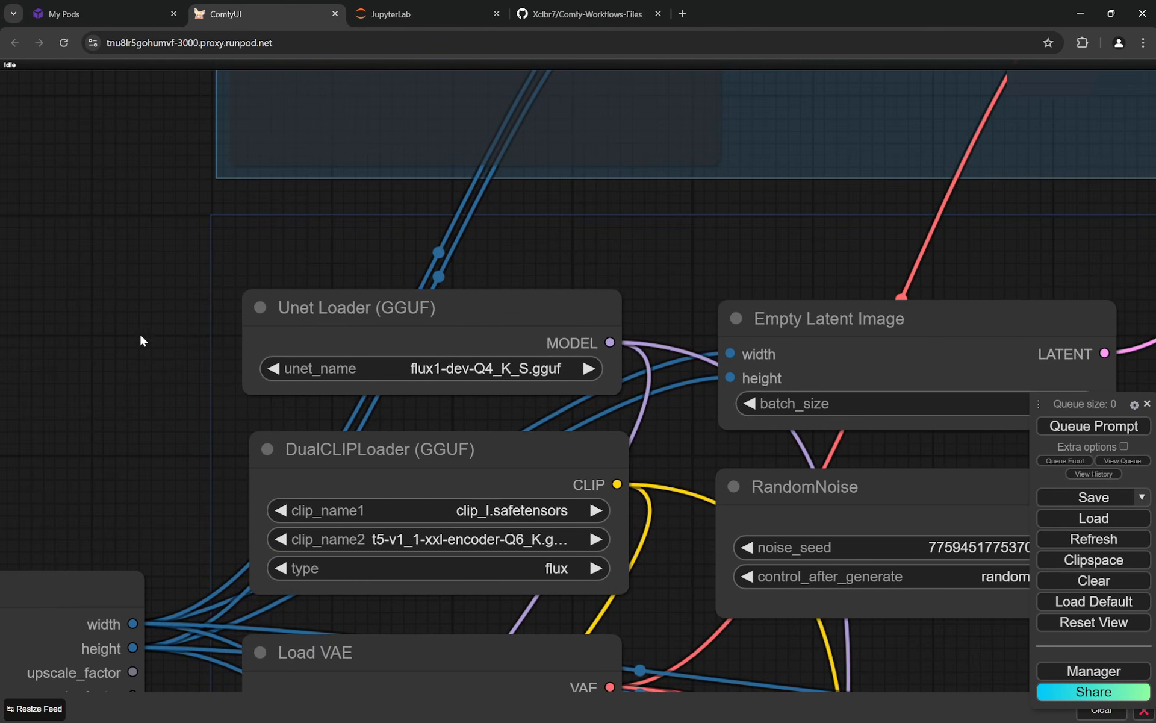
click(555, 369)
click(559, 374)
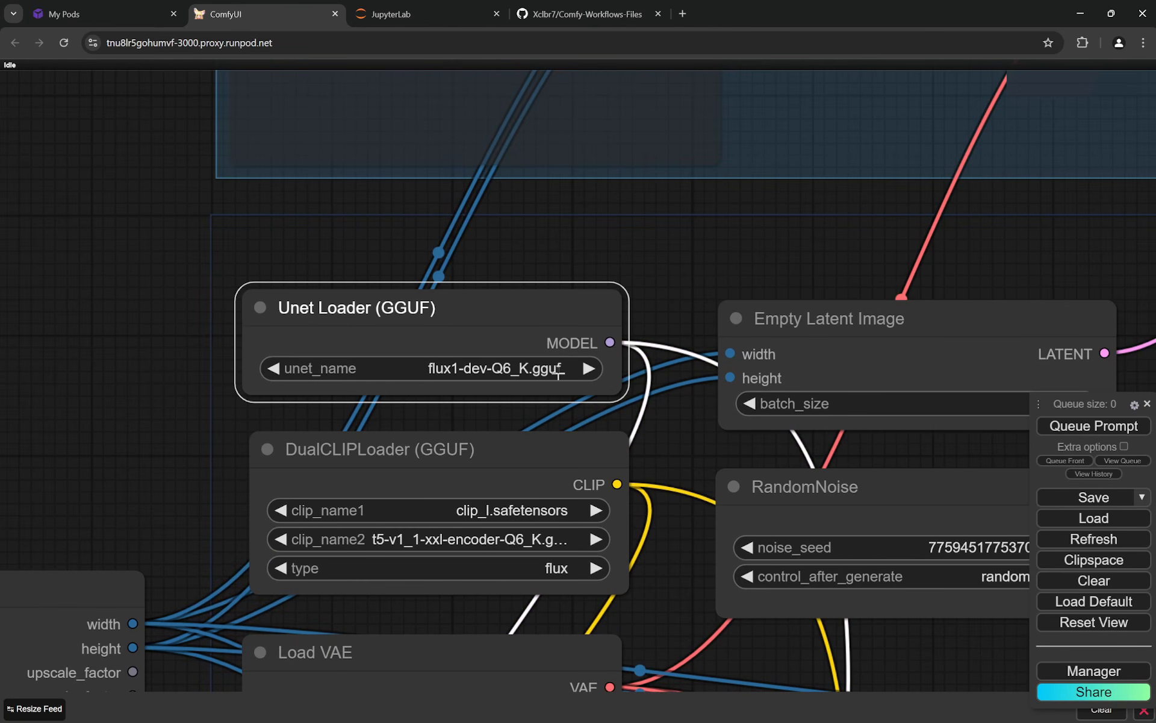
Reselect clip_l.safetensors and the t5-v1_1-xxl-encoder-Q6_K file in DualCLIPLoader (GGUF), and ae.safetensors in Load VAE
scroll(686, 297, down, 4)
scroll(689, 427, up, 2)
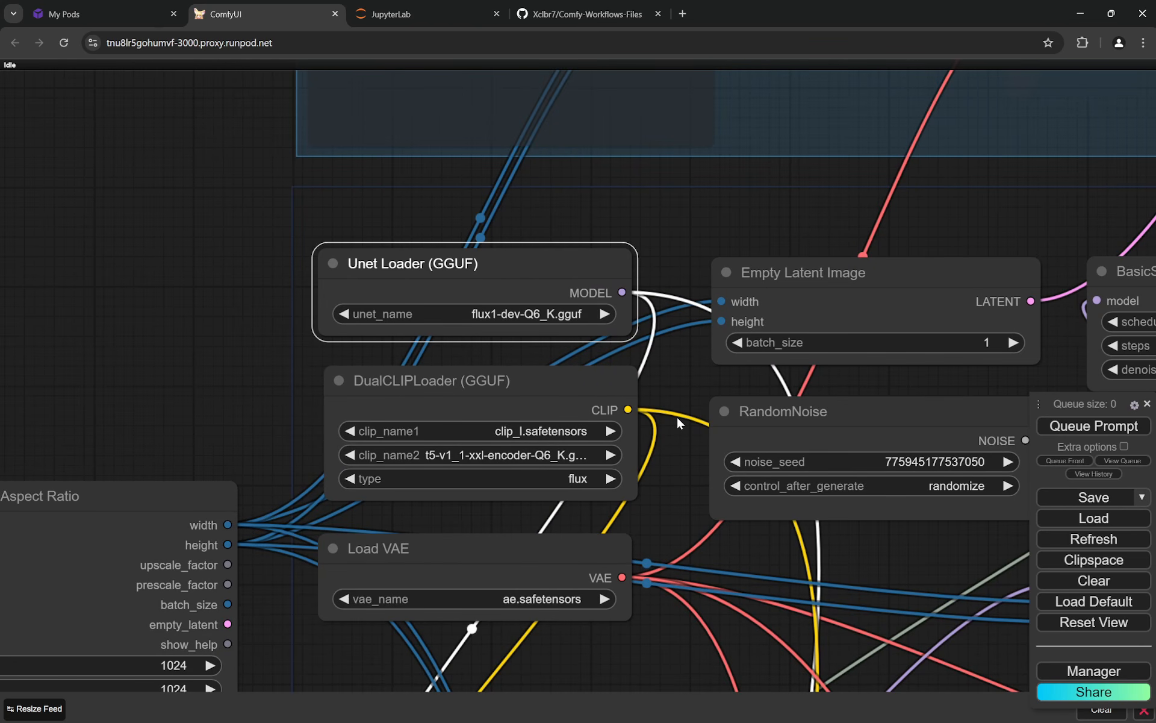
click(525, 431)
click(553, 437)
click(527, 455)
click(576, 480)
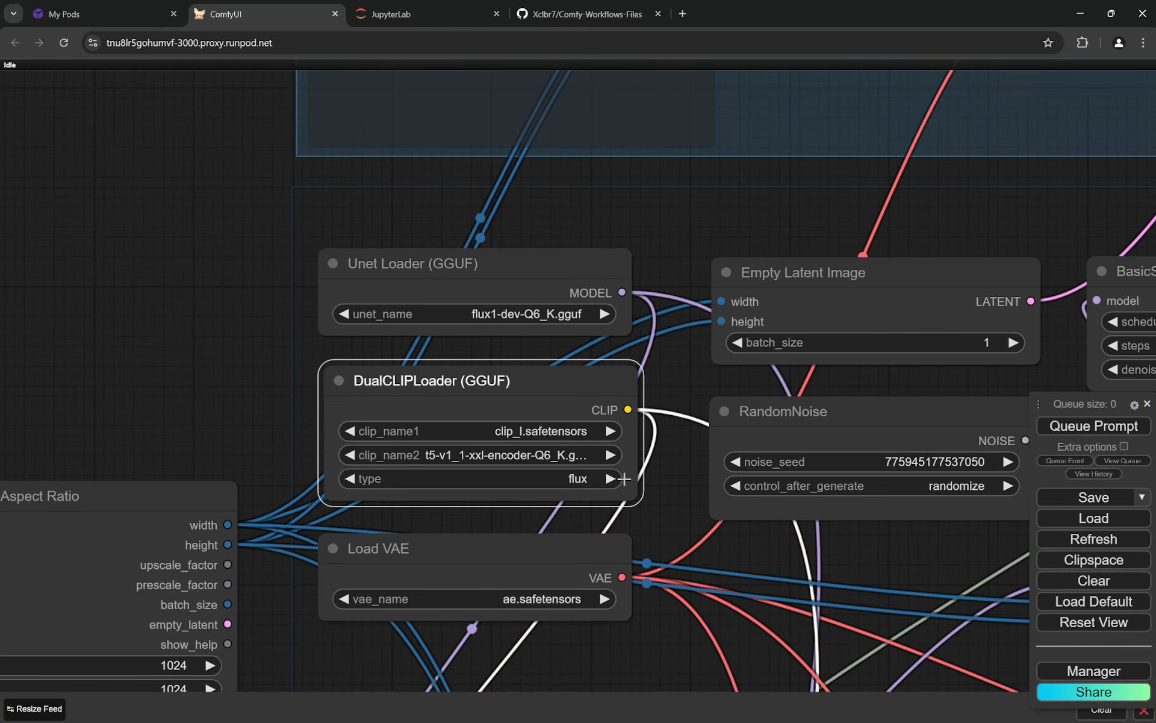
click(536, 598)
click(573, 593)
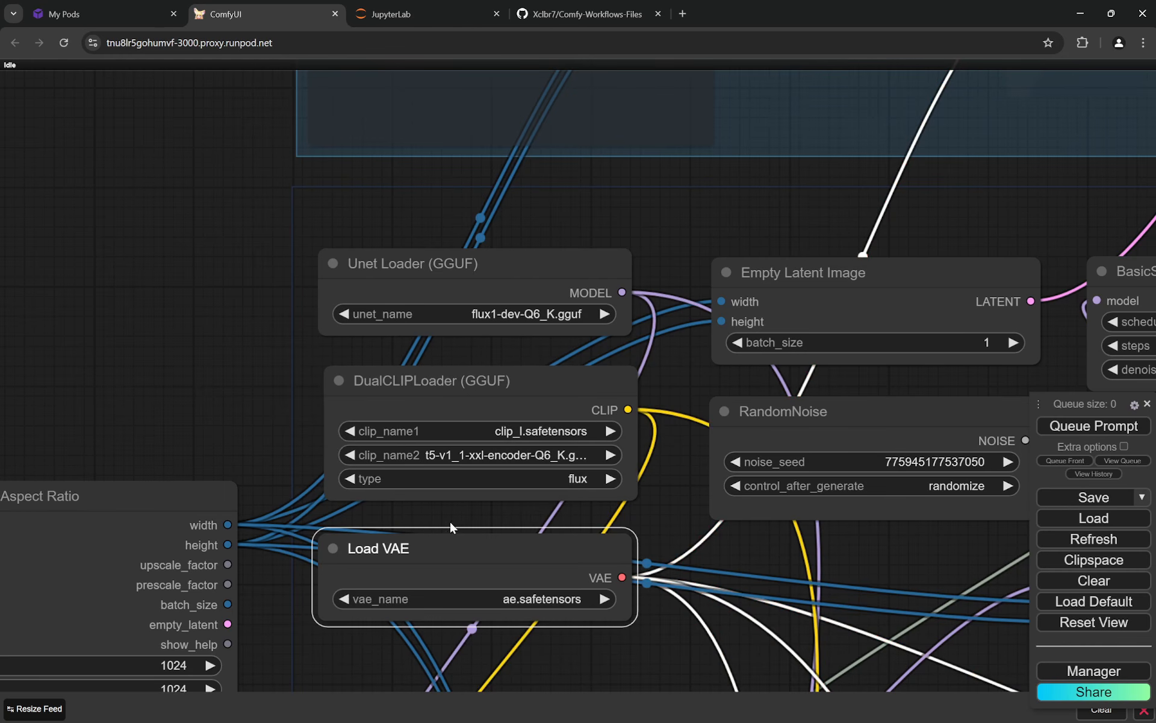
Examine the Img2Img group, the switch nodes, the Magic Photo Prompter and the Fast Groups Muter in the workflow
scroll(449, 519, down, 5)
scroll(506, 517, down, 4)
scroll(730, 416, up, 5)
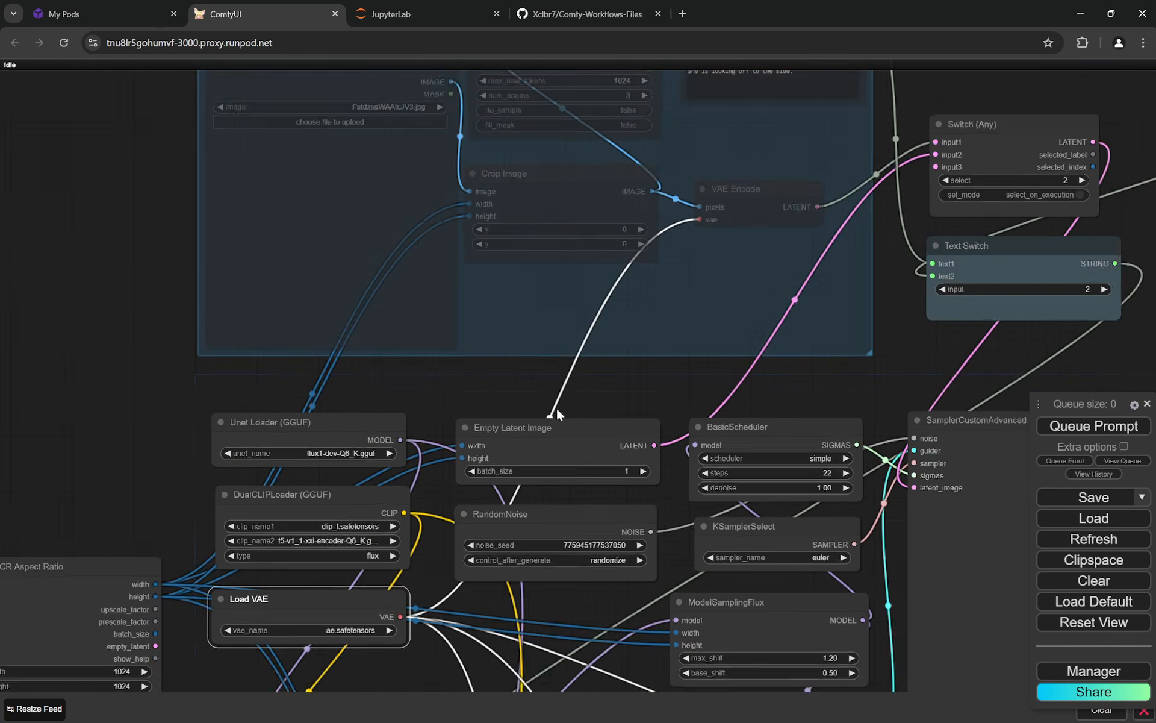
scroll(558, 411, down, 5)
drag(637, 390, 449, 523)
scroll(915, 436, up, 4)
scroll(809, 508, down, 3)
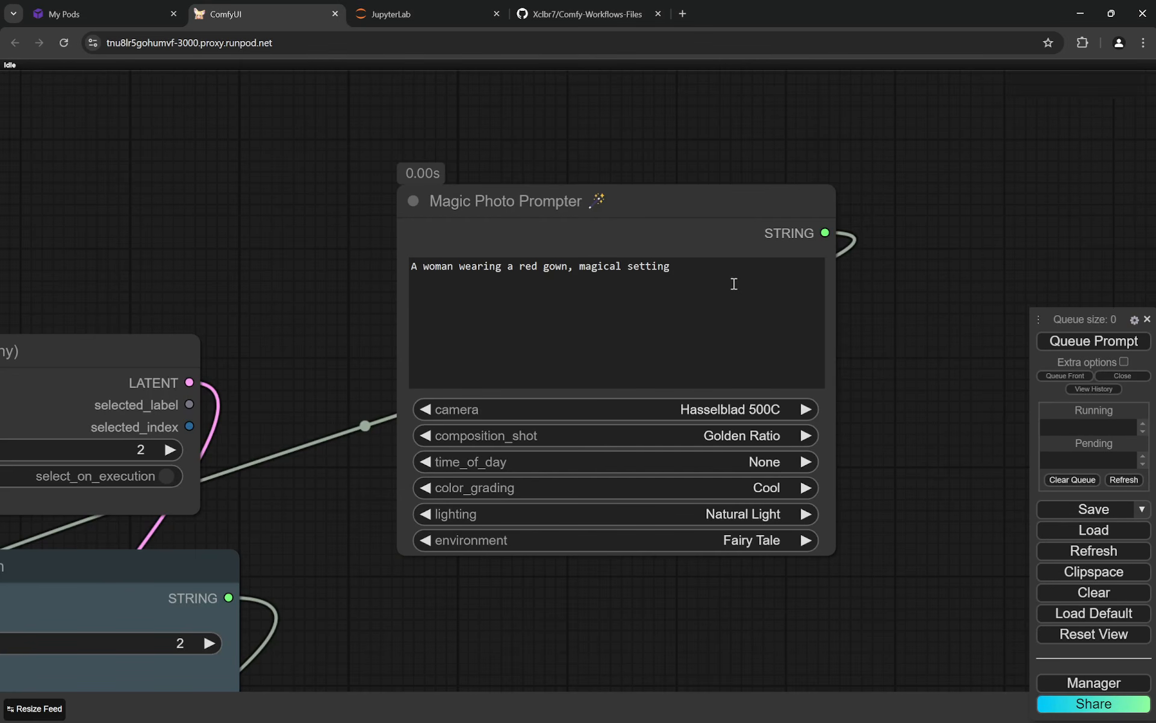
scroll(919, 286, down, 15)
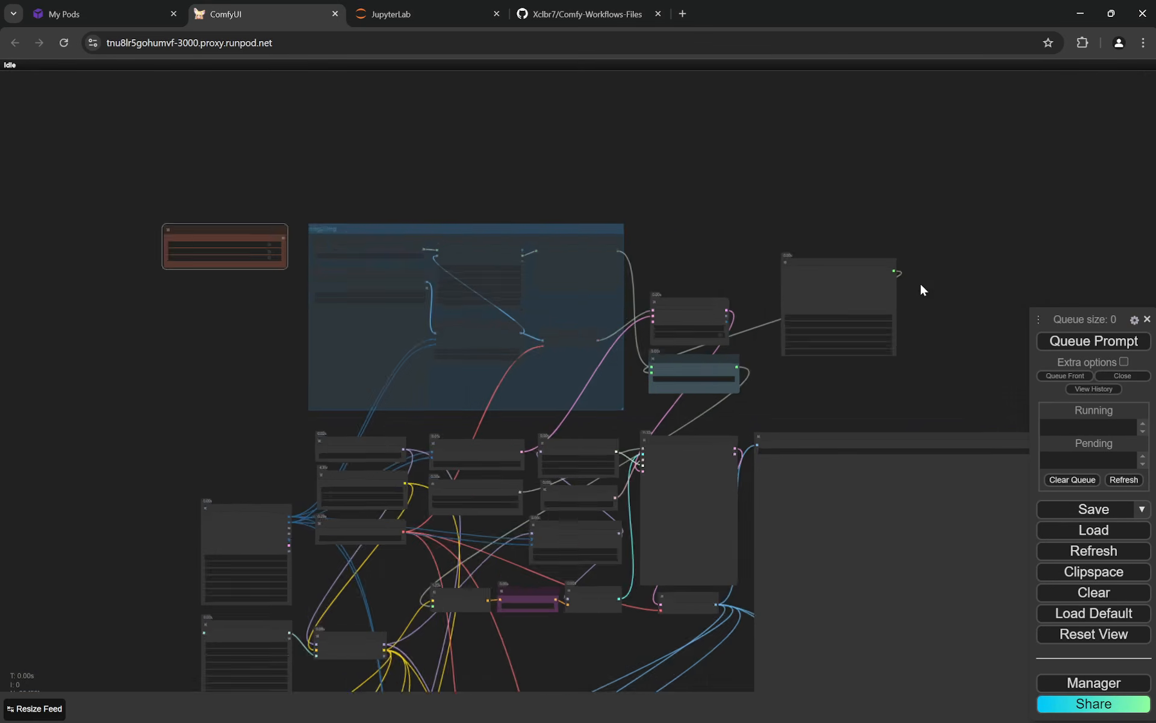
scroll(353, 258, up, 12)
scroll(378, 283, up, 1)
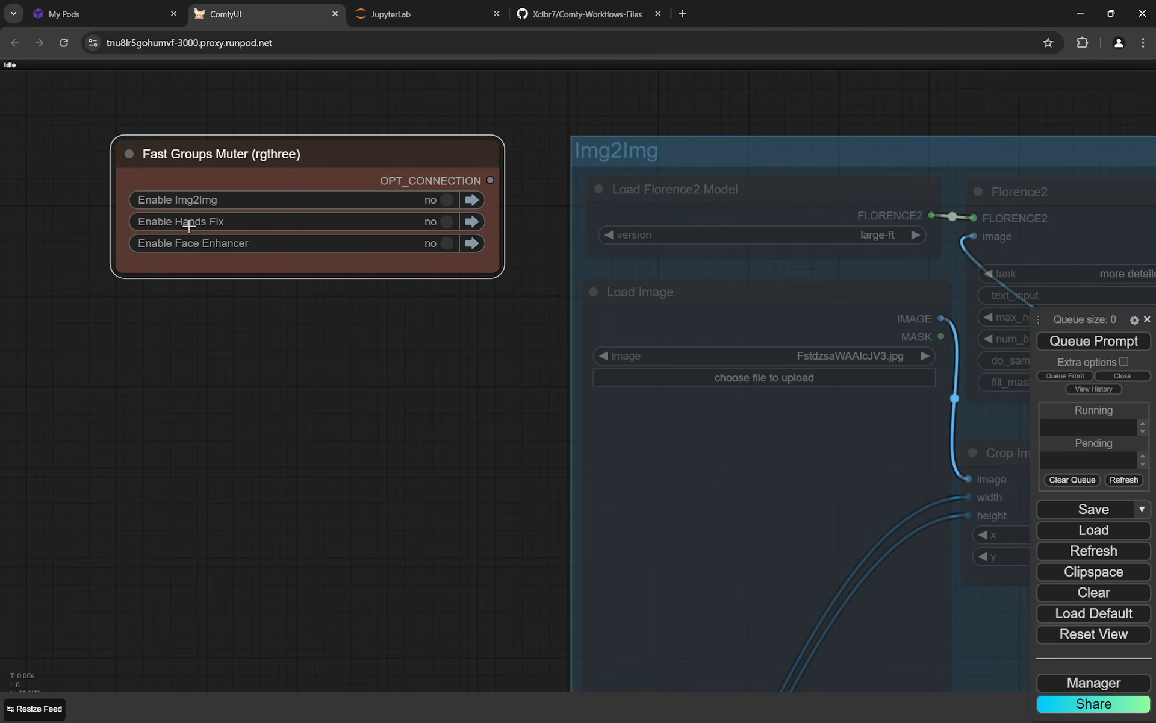
scroll(142, 368, down, 7)
scroll(142, 369, down, 5)
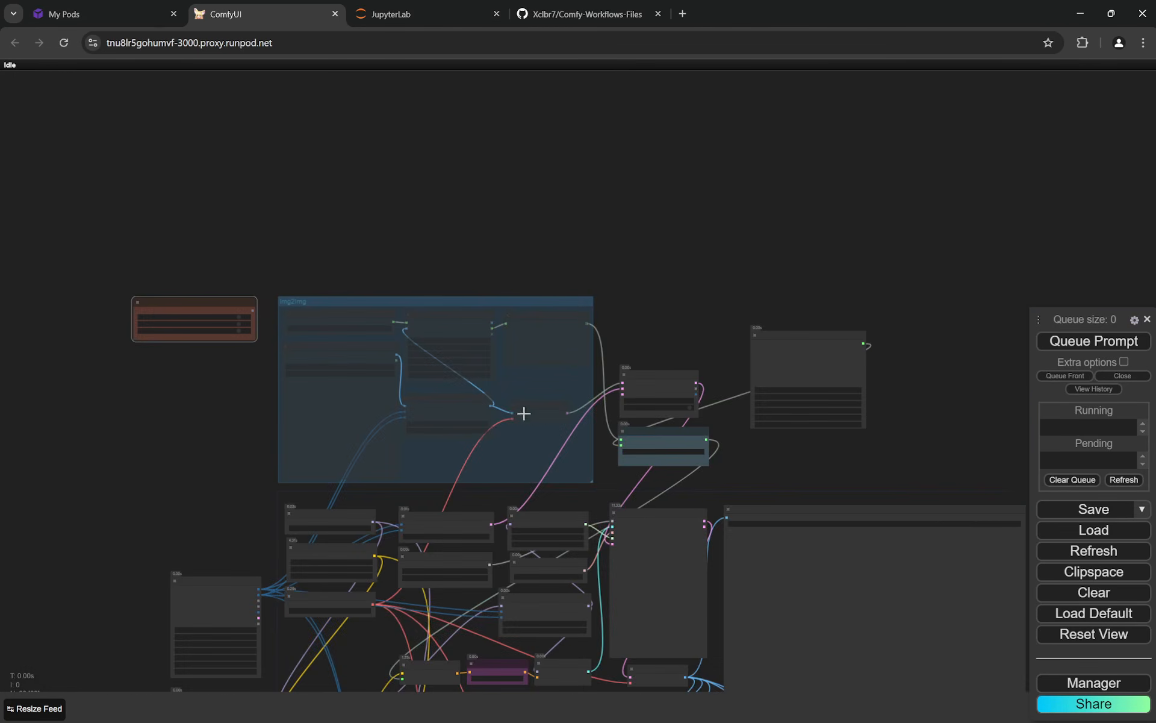
Review the whole graph, focusing on the model loaders, CR Aspect Ratio, LoRA stack and sampler nodes
scroll(512, 411, up, 5)
scroll(617, 482, down, 3)
drag(884, 514, 772, 222)
scroll(775, 232, down, 5)
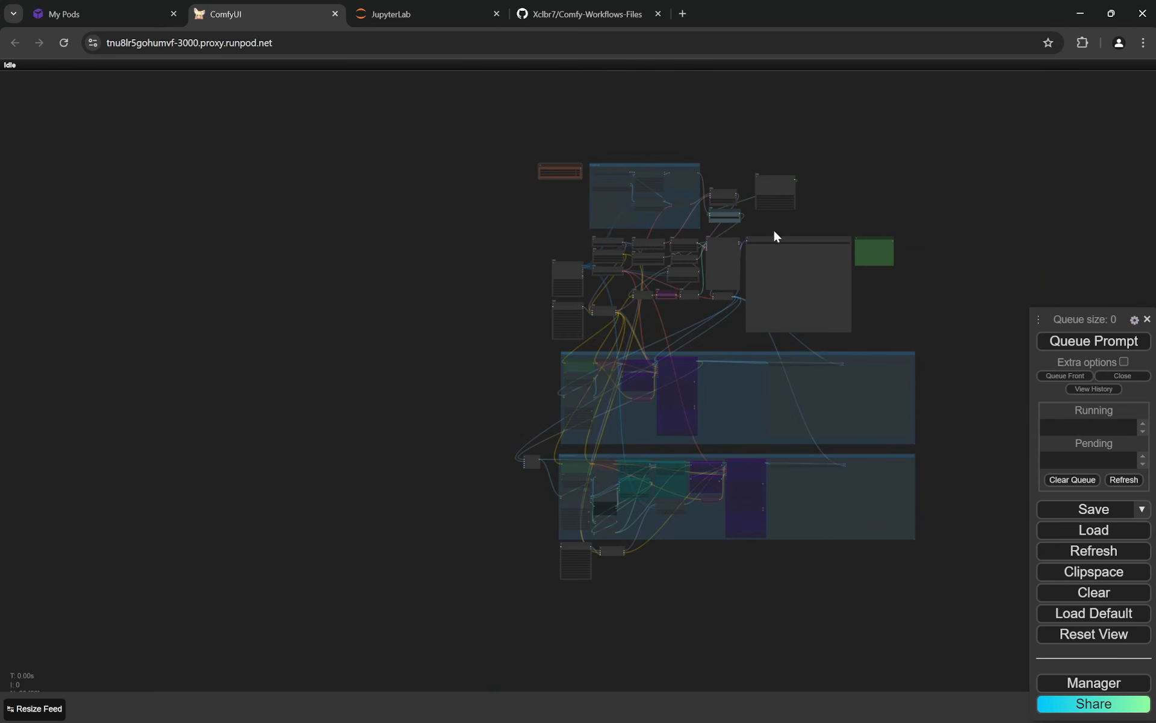
scroll(625, 261, up, 8)
scroll(418, 535, up, 4)
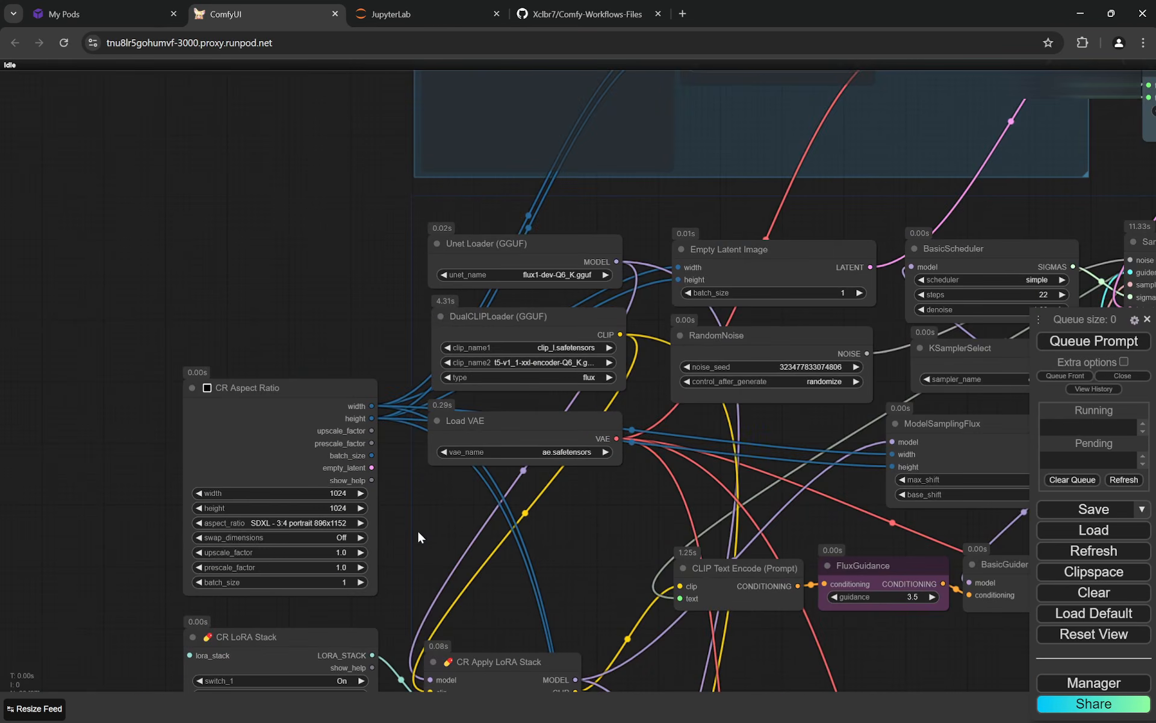
drag(418, 534, 428, 400)
drag(574, 325, 350, 450)
scroll(350, 451, down, 5)
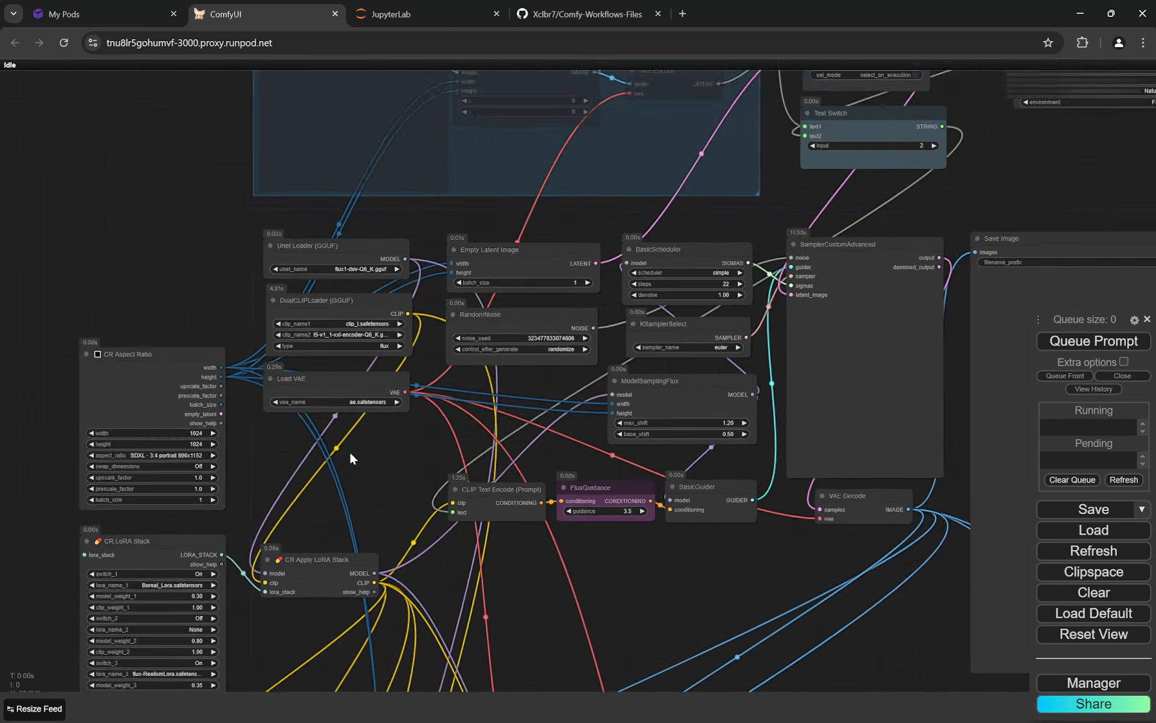
In the Magic Photo Prompter, set color_grading to None and time_of_day to Midday
drag(884, 218, 712, 370)
scroll(777, 286, up, 4)
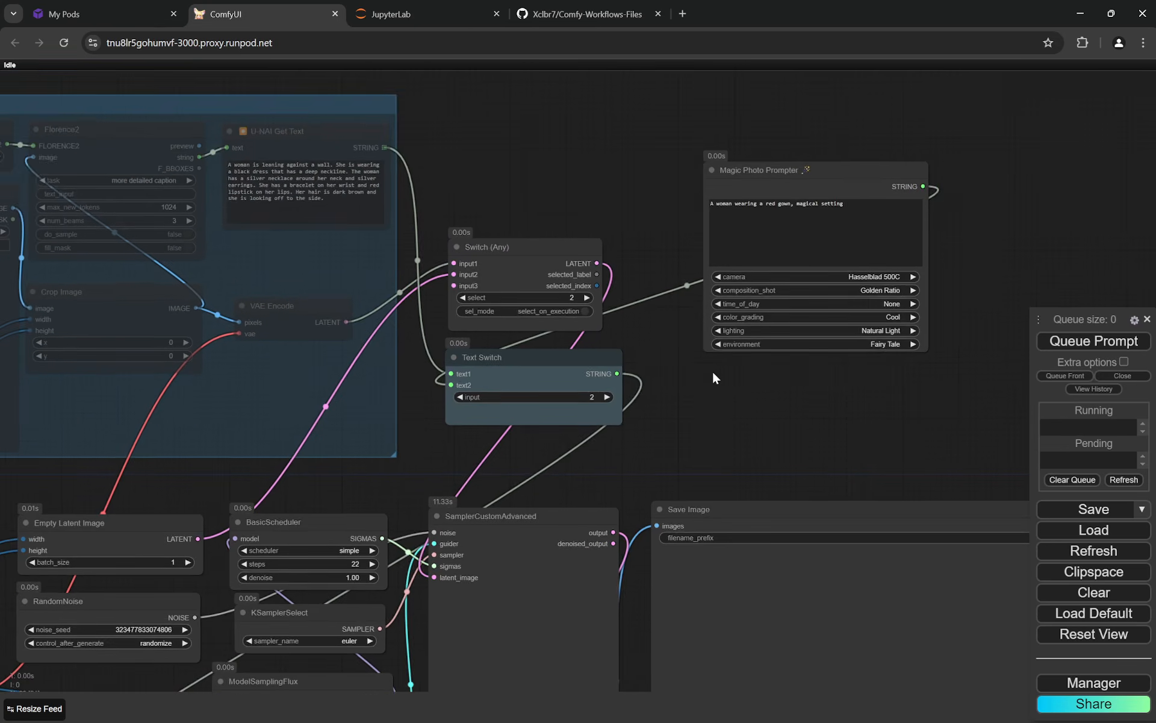
scroll(731, 371, up, 3)
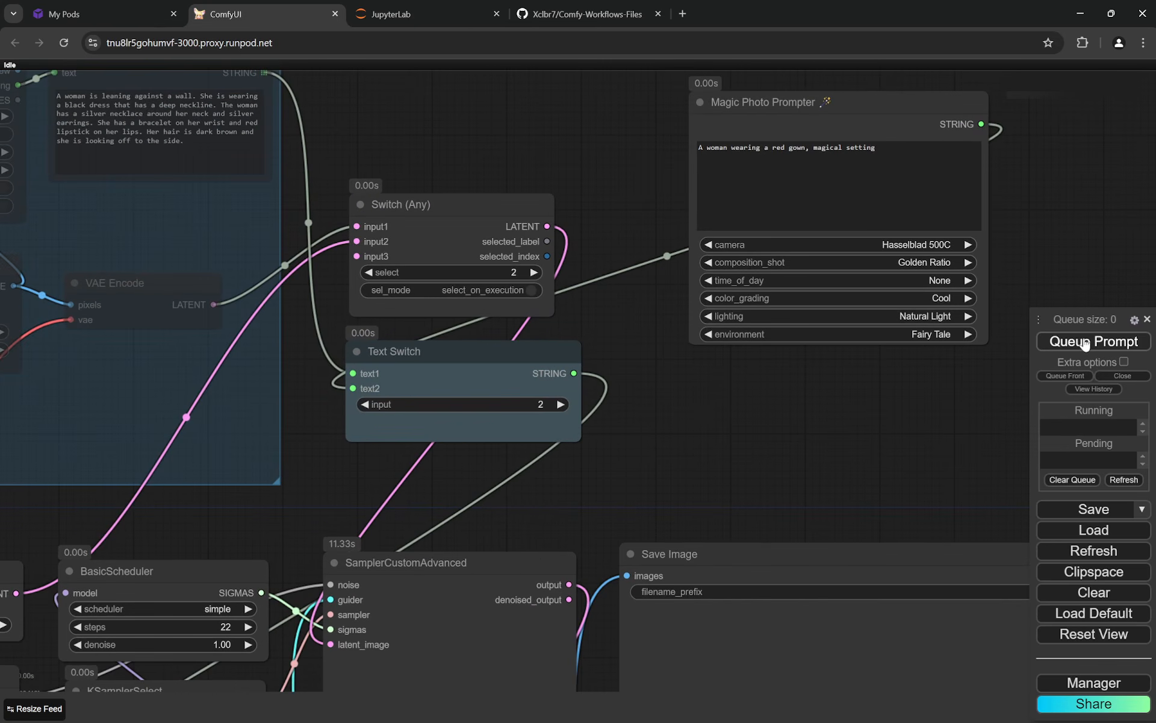
click(941, 296)
click(970, 257)
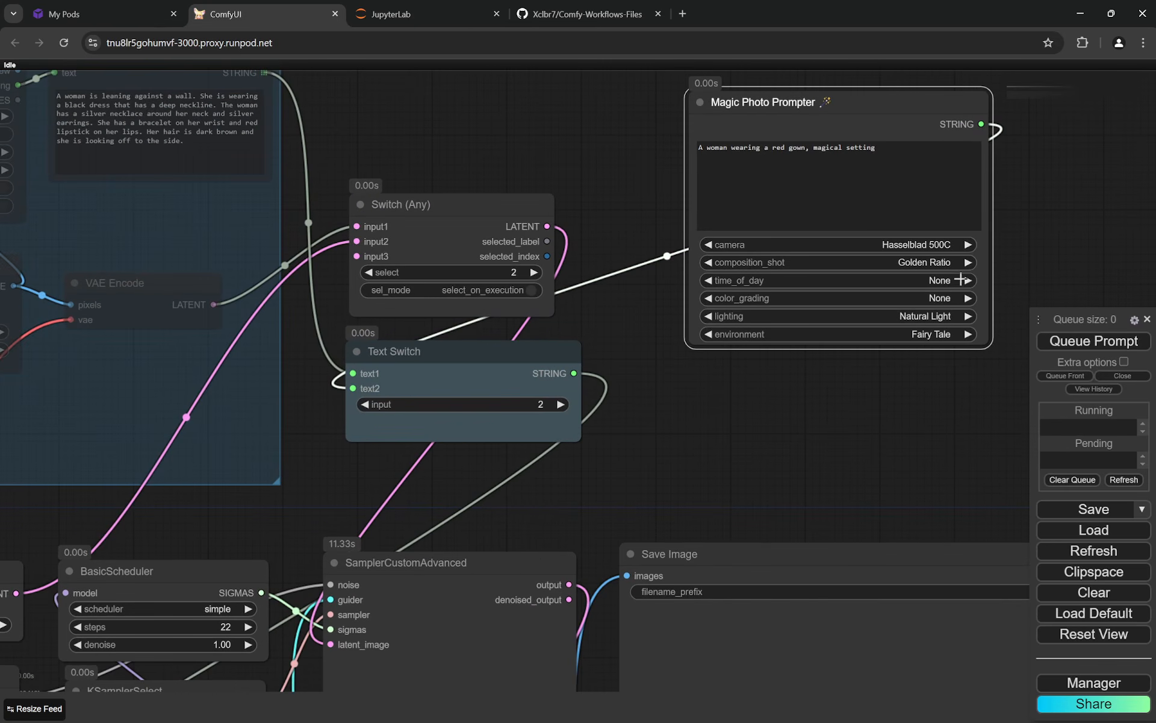
click(948, 280)
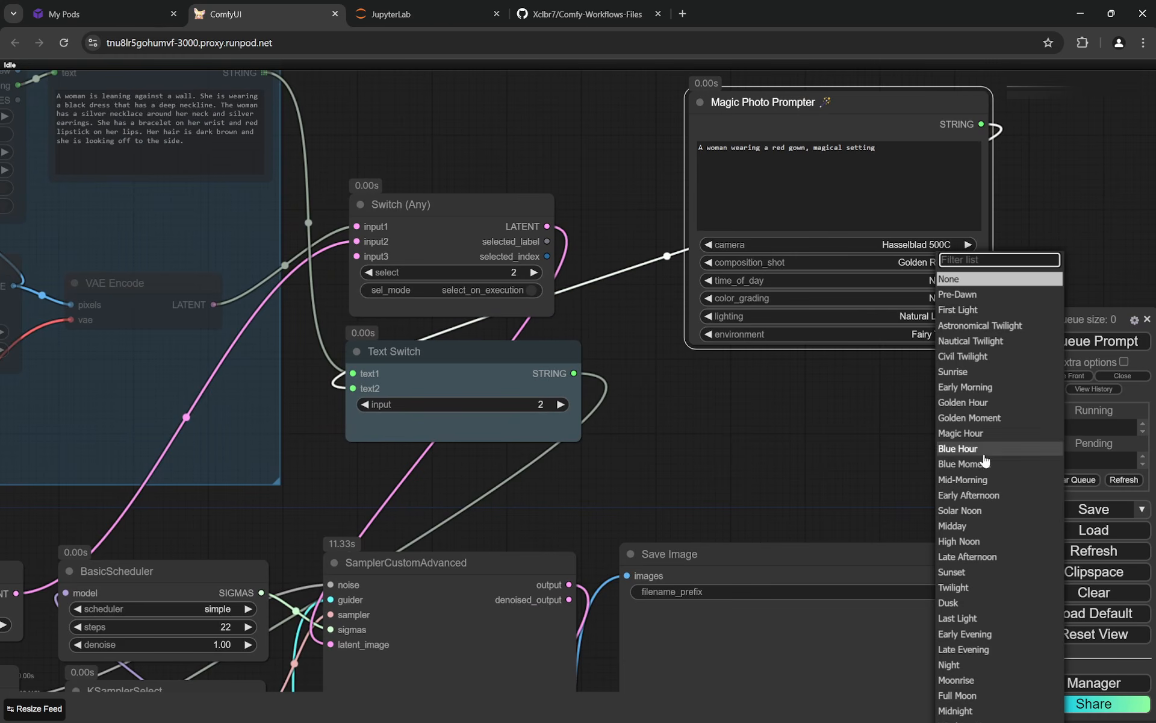
click(989, 526)
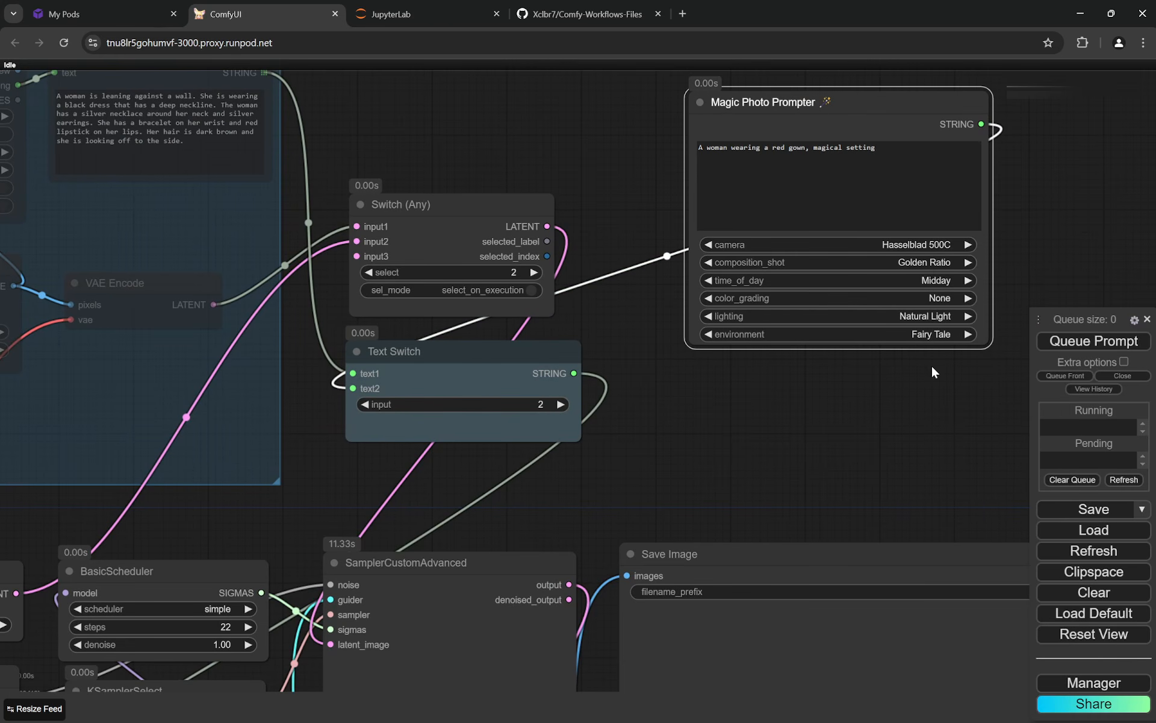
Set the Magic Photo Prompter's environment to None and its camera to Canon EOS R6 Mark II
click(944, 334)
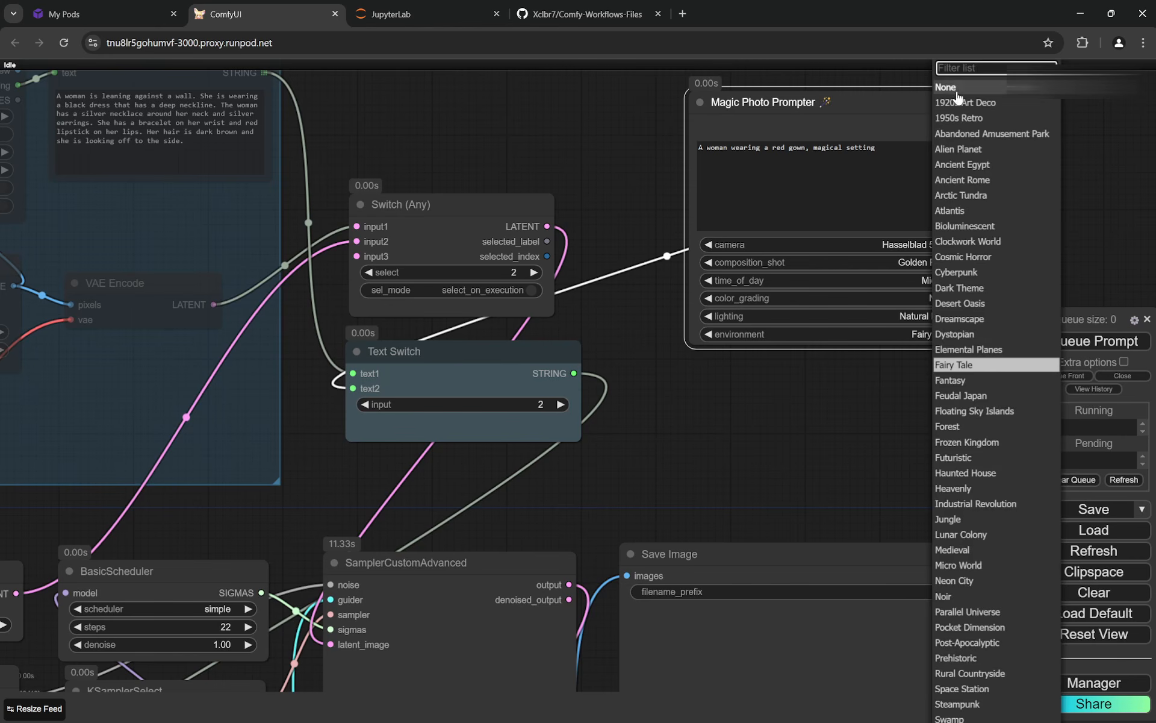
click(957, 95)
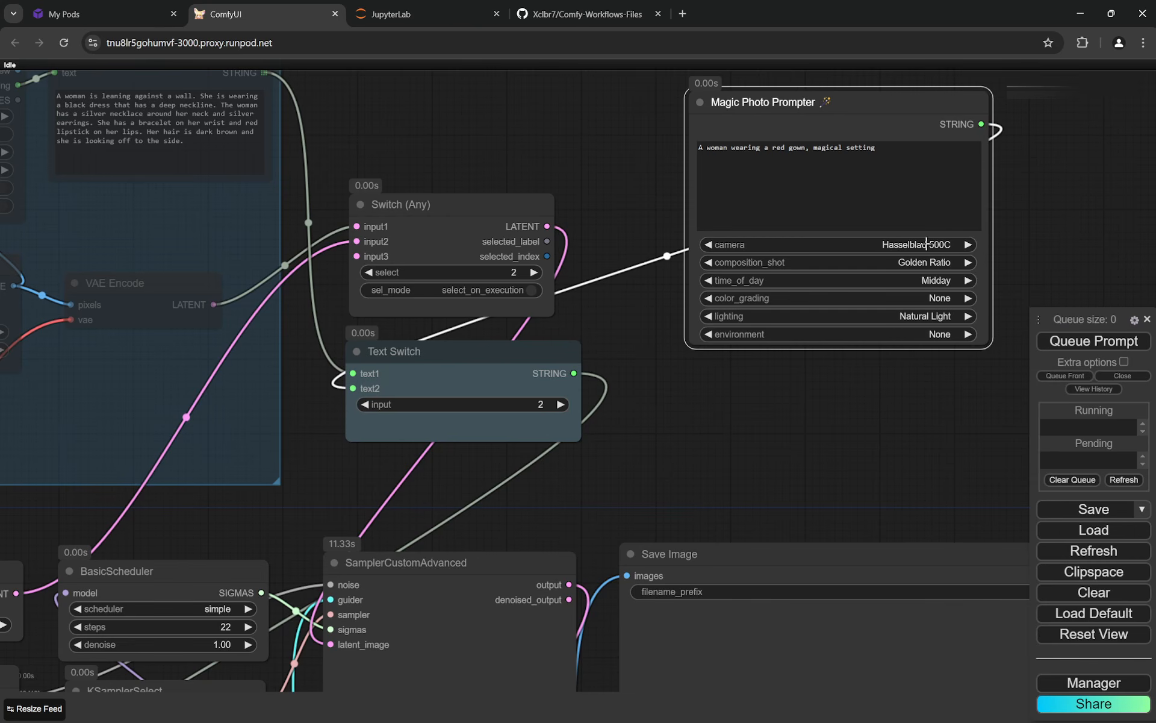
click(927, 244)
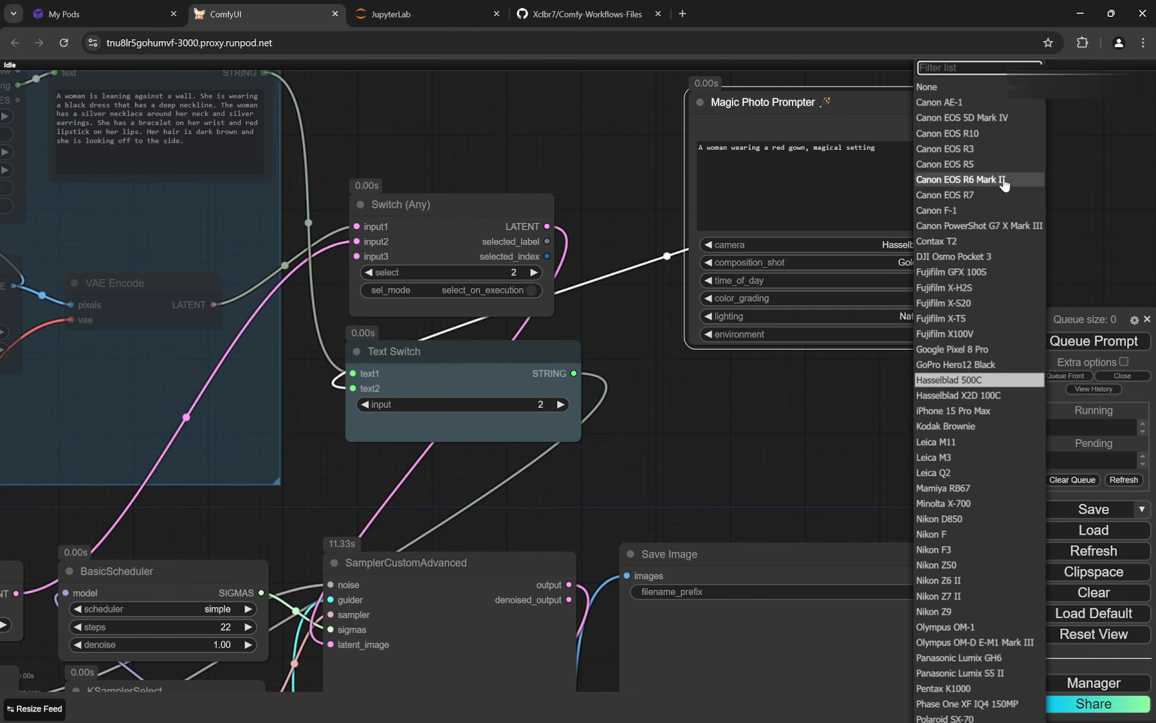
click(1000, 181)
Queue the prompt and follow the generation progress at the SamplerCustomAdvanced node
scroll(900, 385, down, 5)
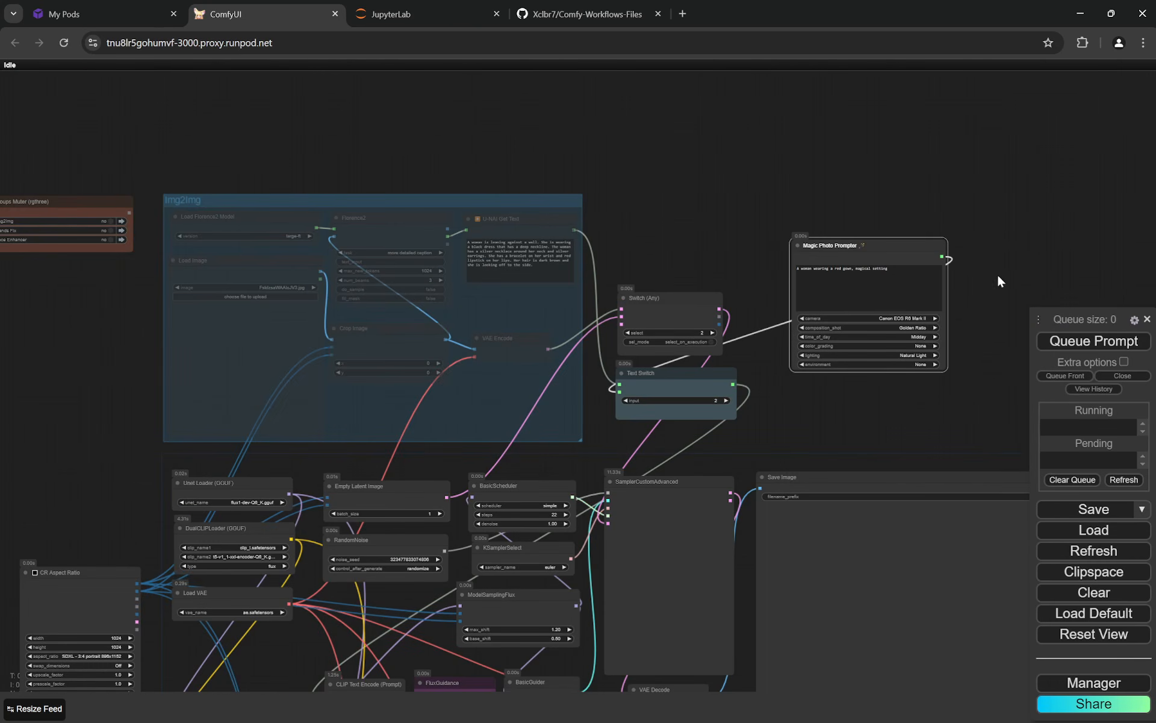
scroll(1005, 305, down, 5)
drag(923, 387, 800, 292)
scroll(777, 293, up, 6)
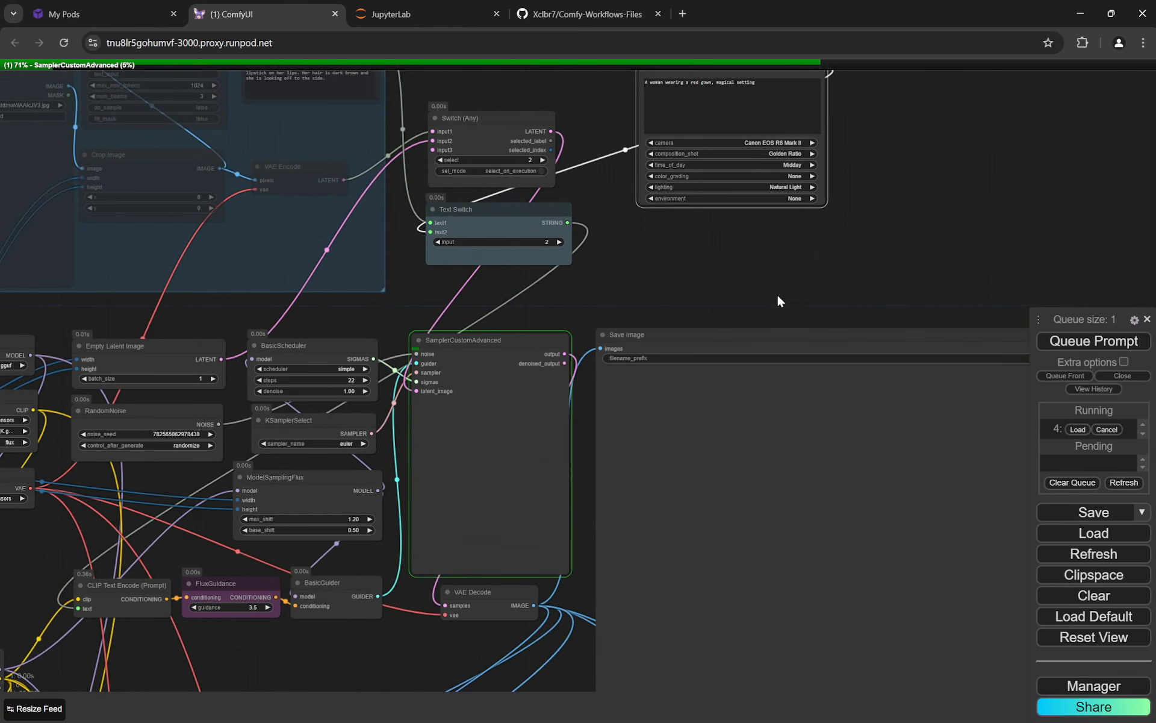
scroll(394, 444, up, 1)
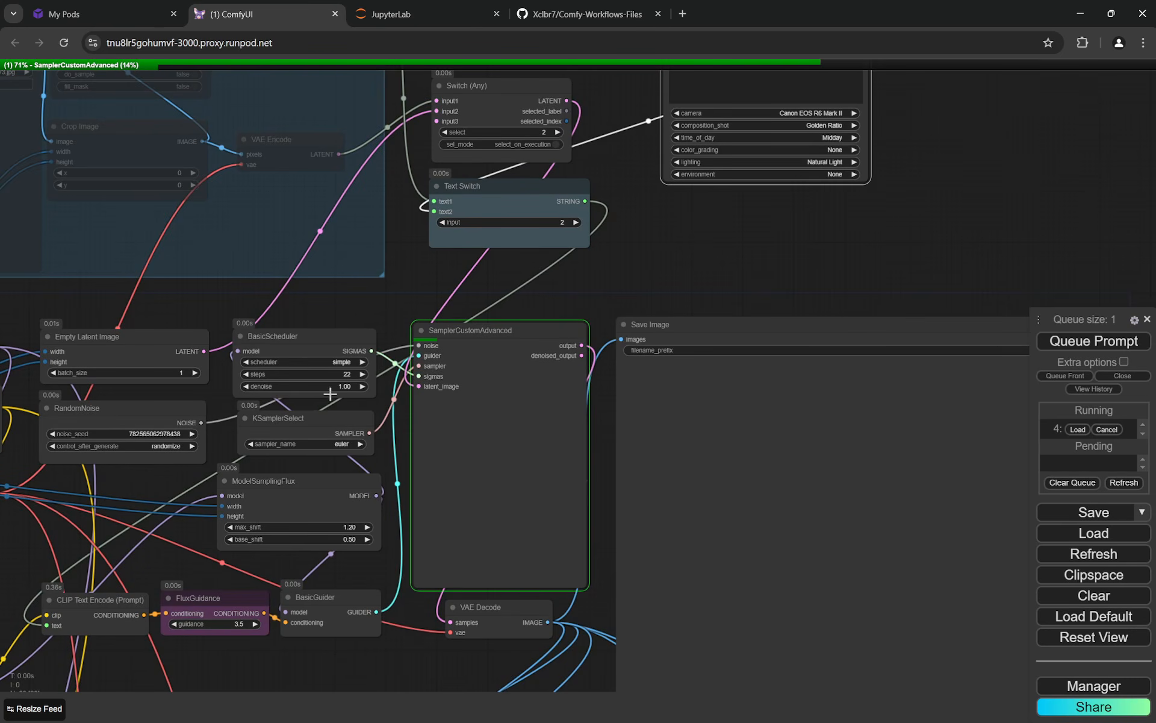
scroll(321, 366, up, 3)
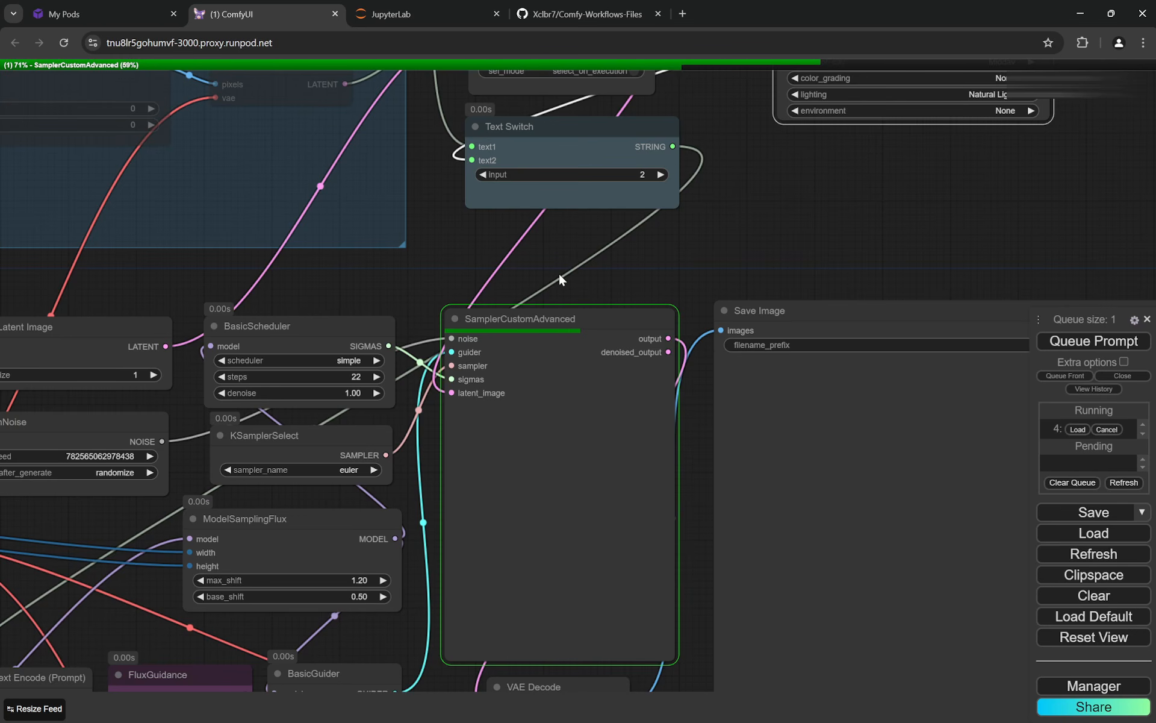
Check the pod's resource utilization on RunPod, and return to ComfyUI to examine the generated image in the Save Image node
click(91, 13)
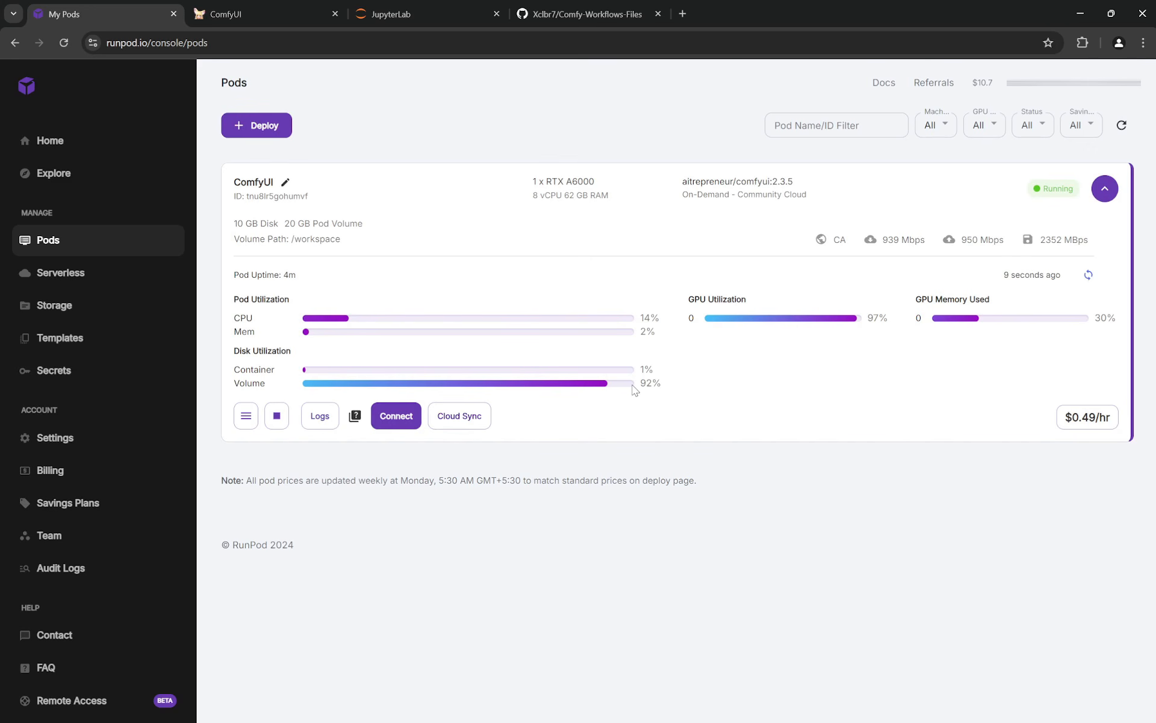
click(259, 14)
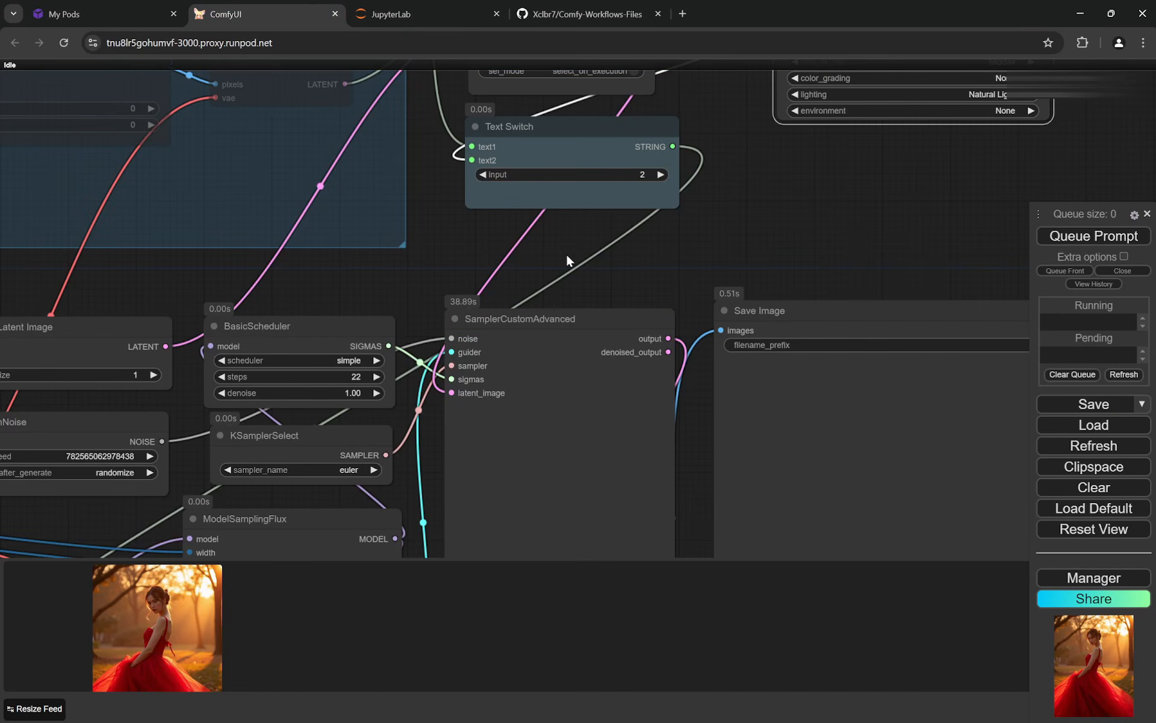
scroll(542, 262, down, 15)
scroll(612, 276, up, 13)
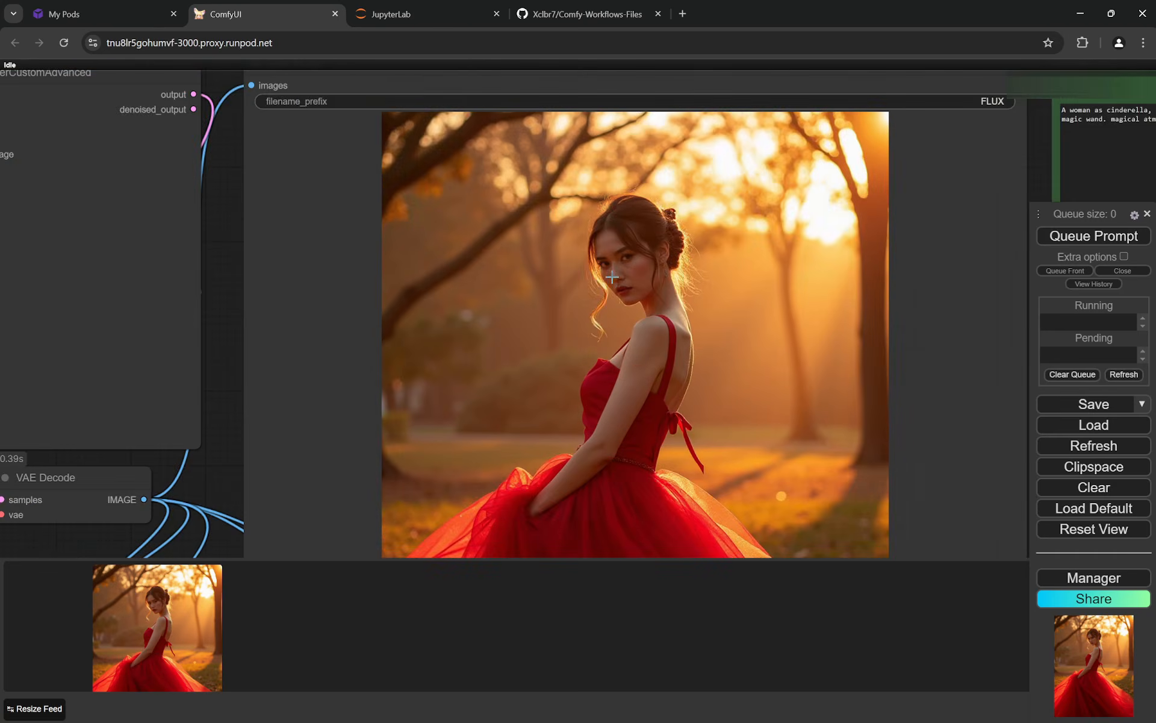
Inspect the woman's face and red dress up close in the first generated image
scroll(612, 277, up, 5)
scroll(612, 277, down, 6)
scroll(566, 487, up, 2)
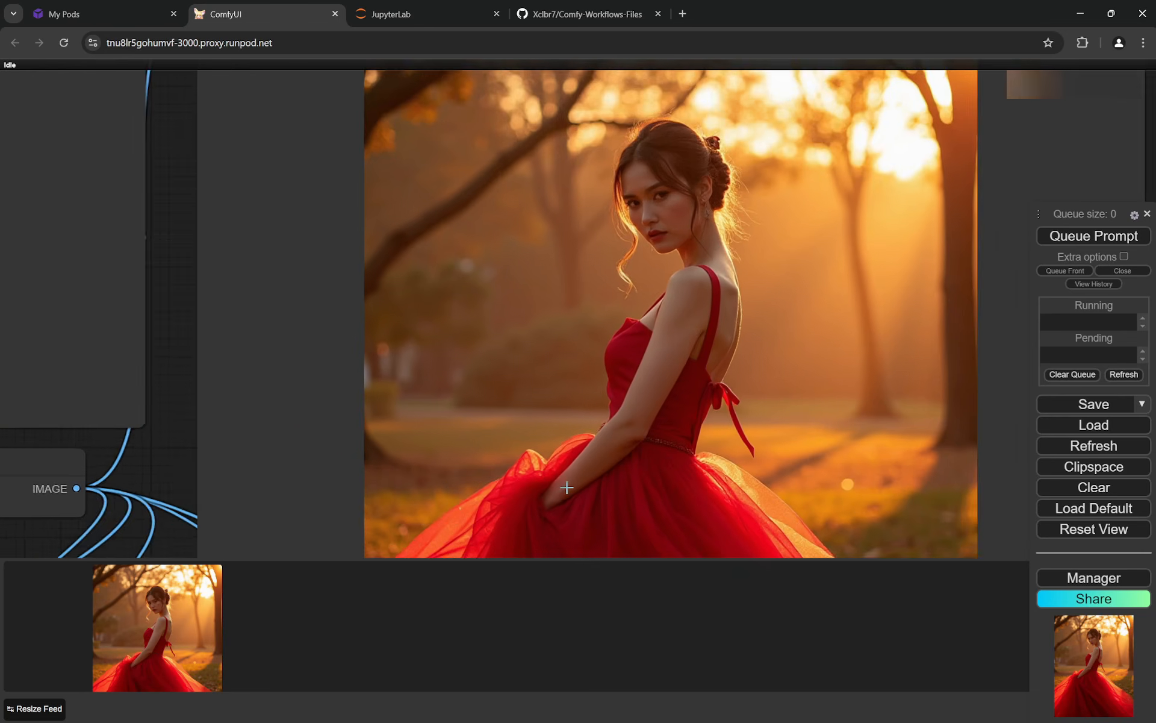
scroll(567, 487, up, 1)
scroll(794, 296, down, 6)
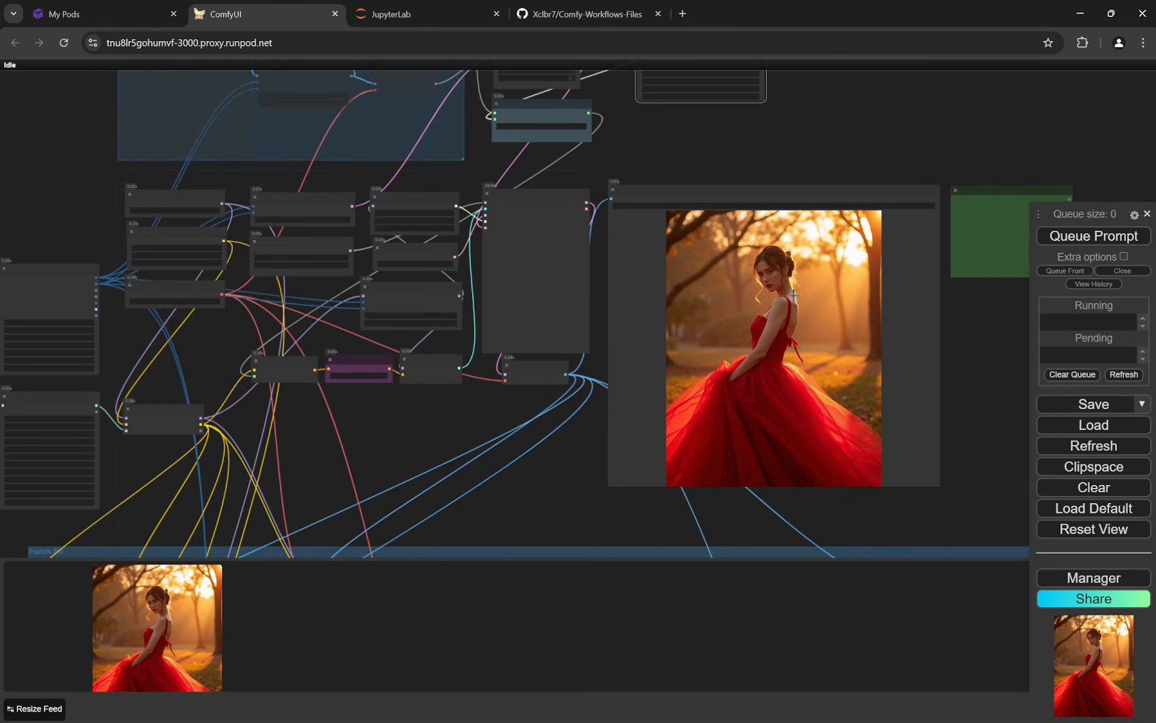
Set the BasicScheduler's scheduler to beta and its steps to 20, and queue the prompt again
scroll(332, 181, up, 10)
click(589, 262)
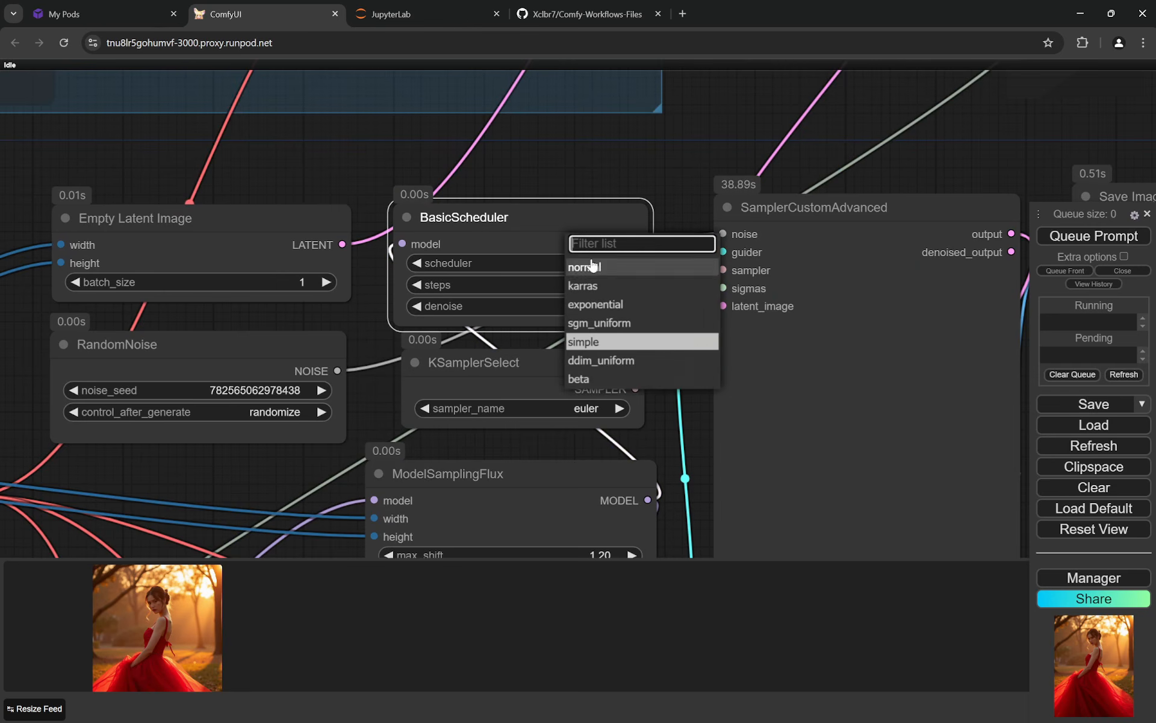
click(599, 379)
click(418, 286)
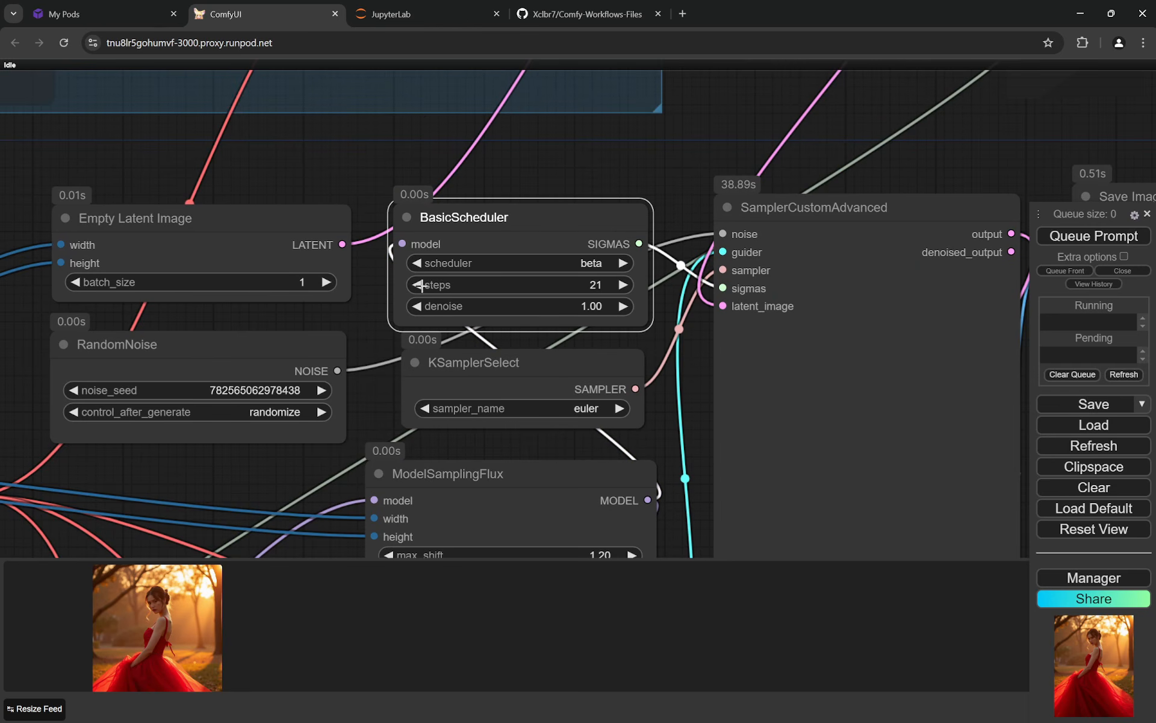
scroll(635, 247, down, 10)
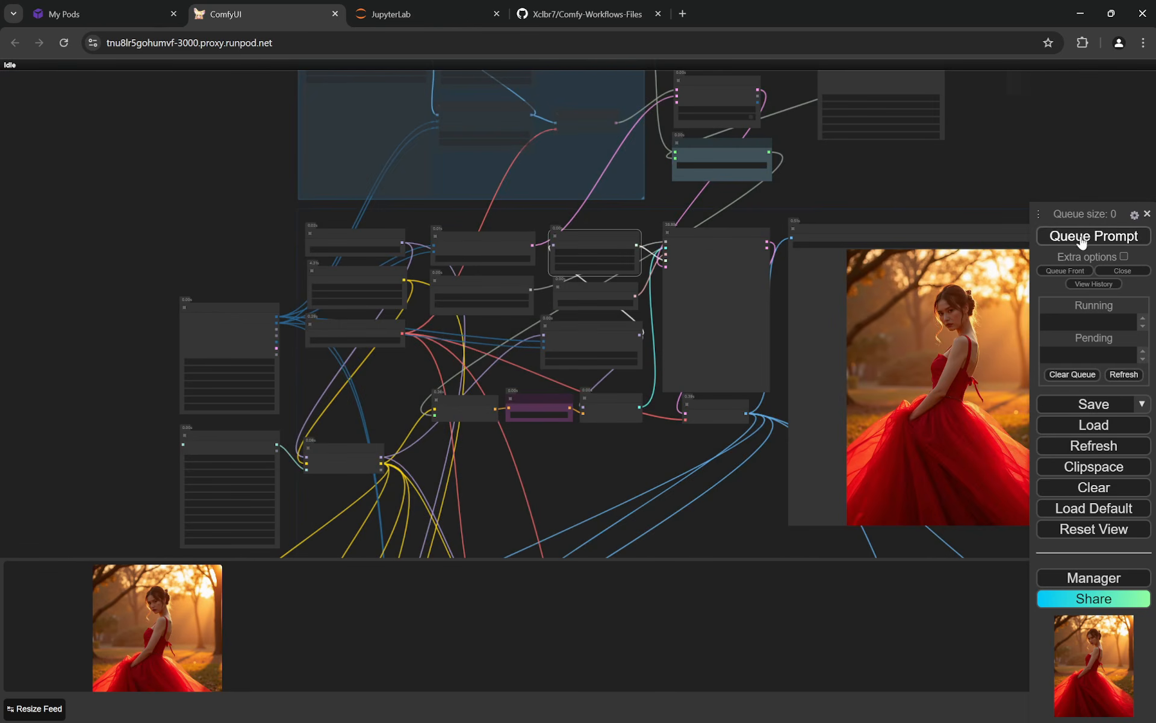
click(1082, 238)
Review the LoRA names and weights in the CR LoRA Stack node while the image generates
scroll(711, 223, up, 3)
drag(410, 423, 632, 304)
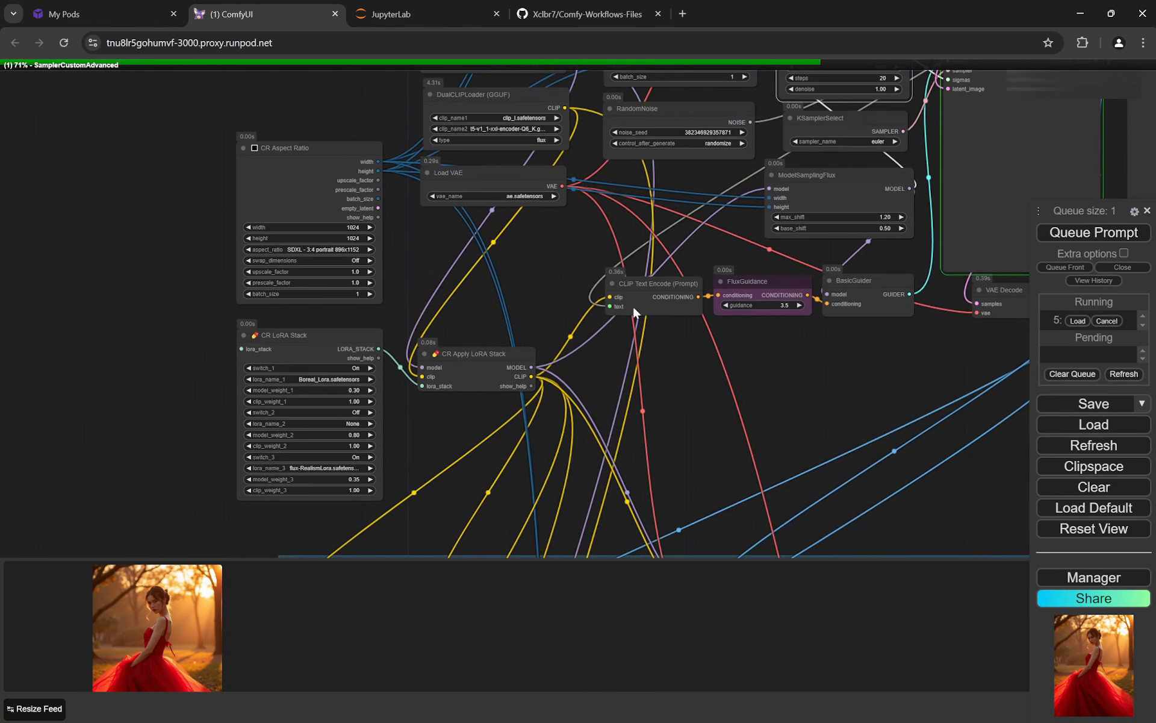
scroll(395, 415, up, 5)
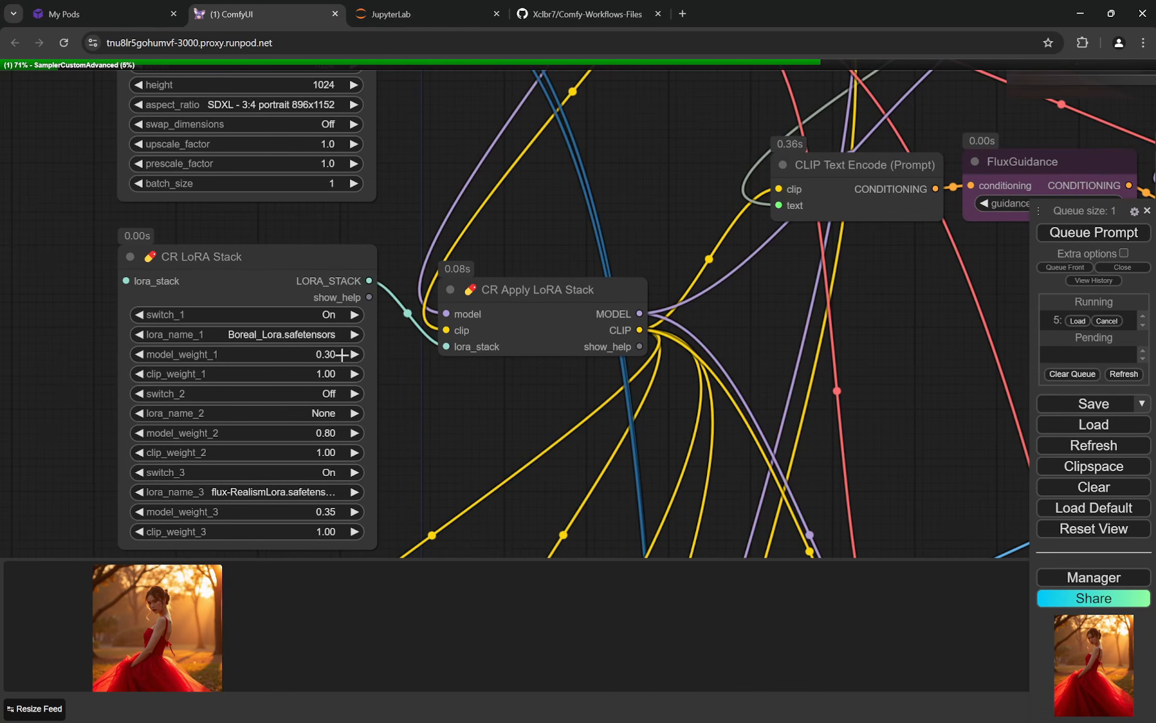
scroll(342, 354, down, 8)
drag(578, 369, 547, 382)
Examine the newly generated image in the Save Image node, up close and as a whole
scroll(783, 321, up, 3)
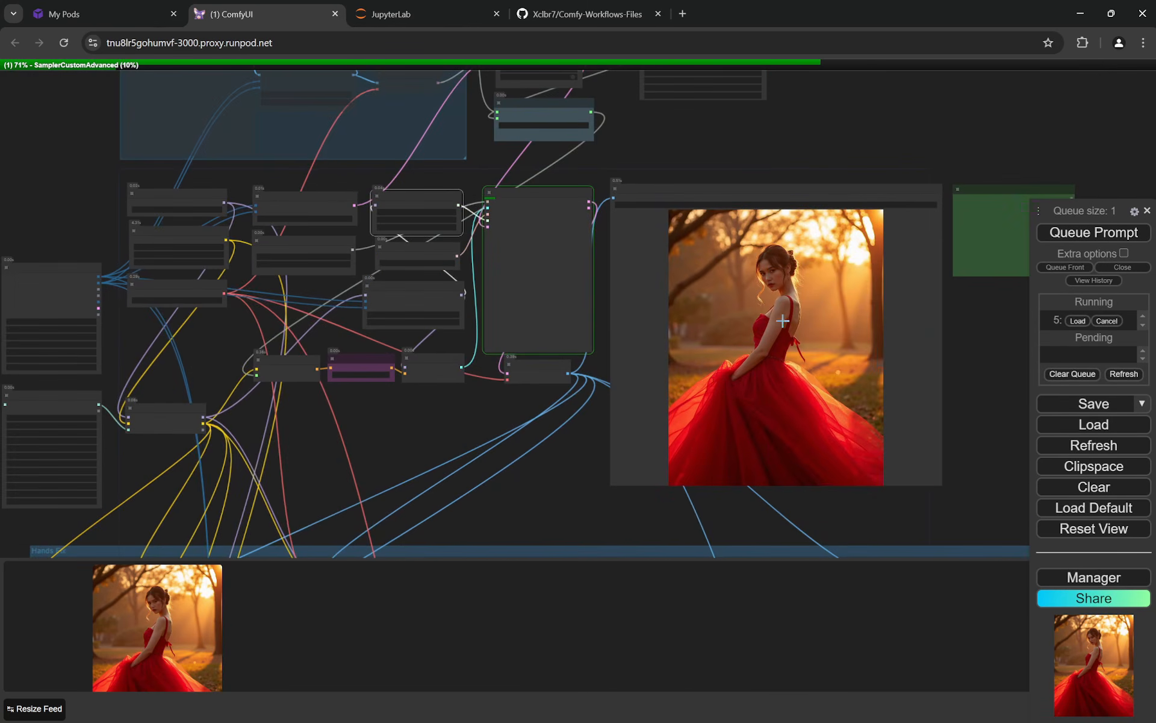
scroll(849, 328, up, 4)
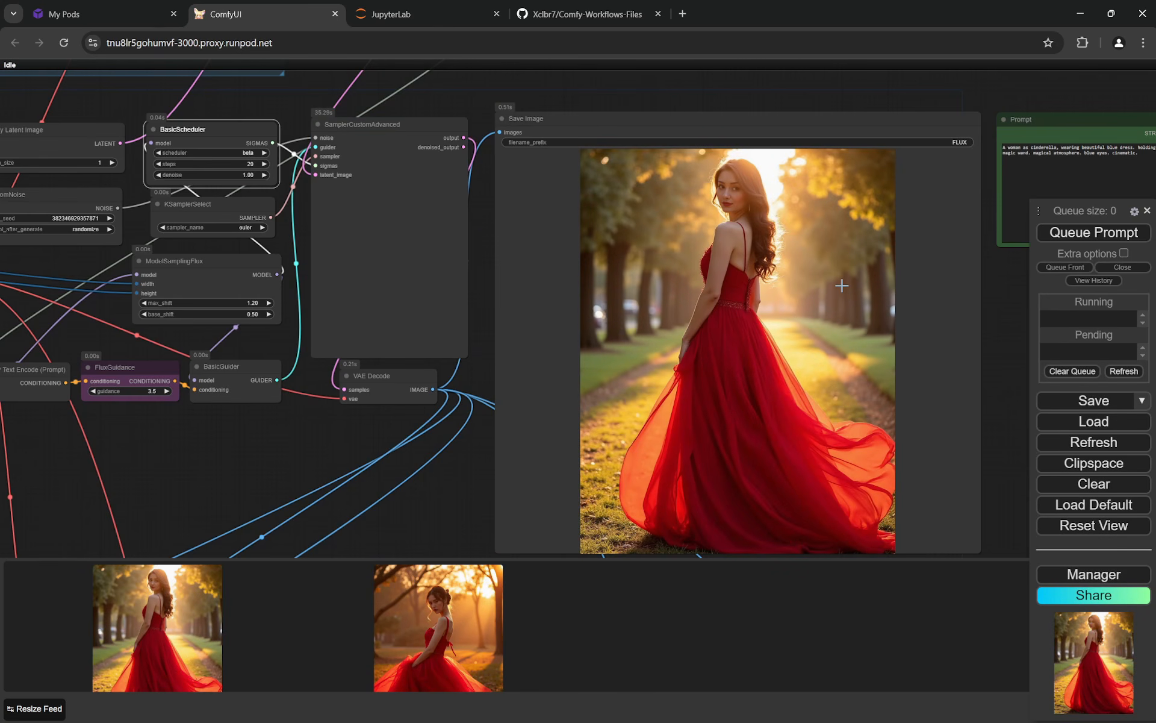
scroll(764, 190, up, 11)
scroll(764, 189, down, 4)
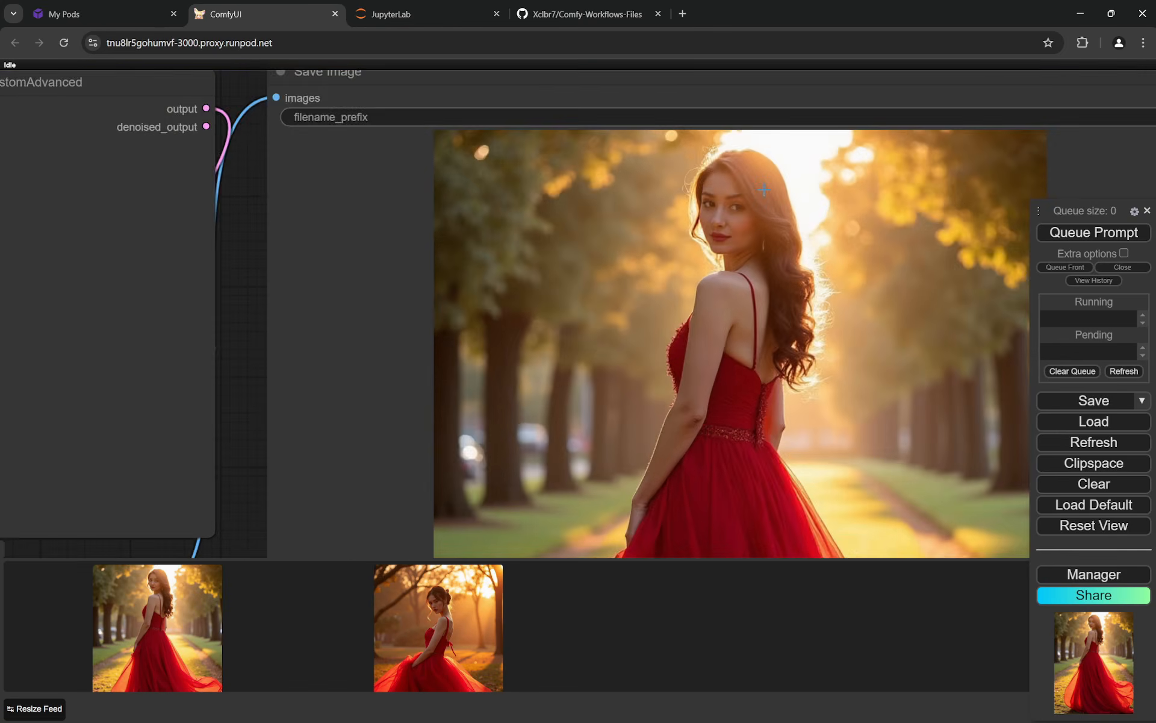
scroll(764, 190, down, 4)
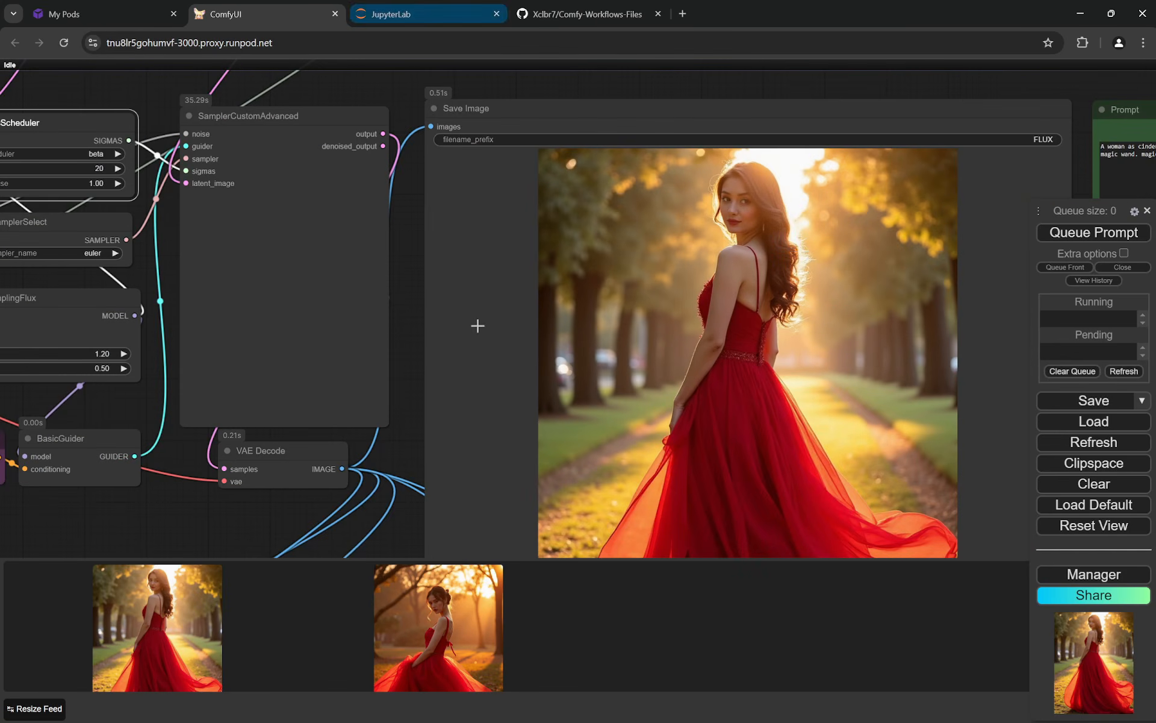
Move the floating queue menu inward over the canvas and close the image feed
drag(1081, 216, 998, 162)
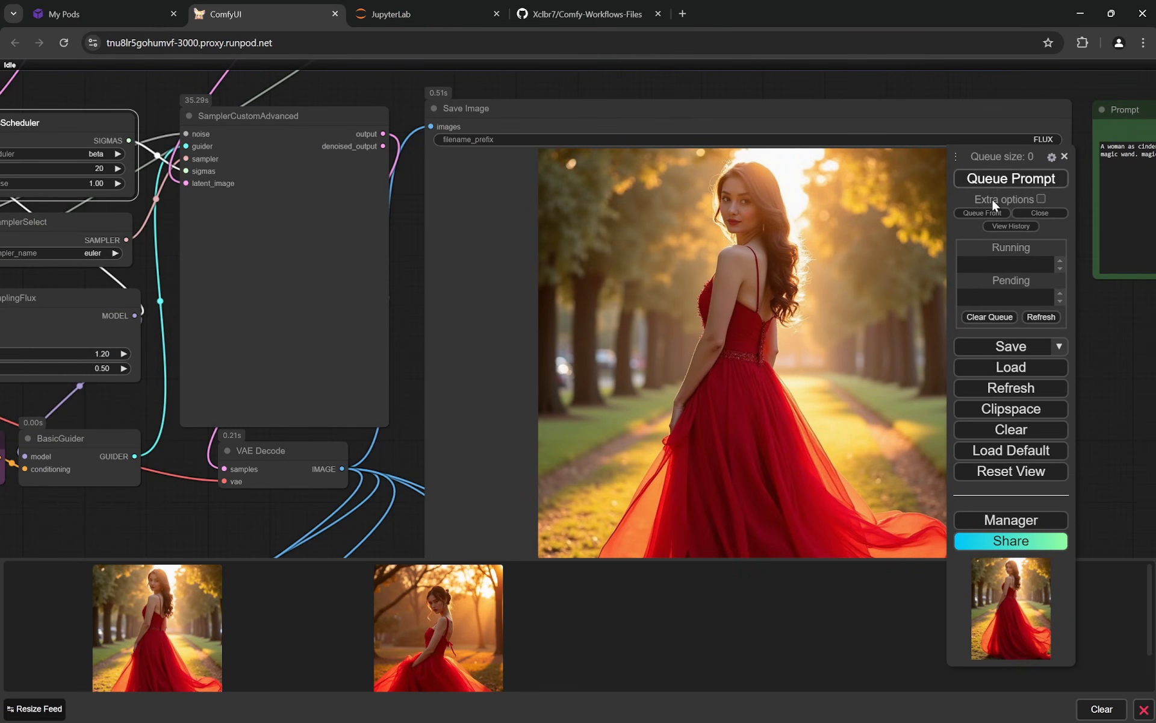
click(1144, 709)
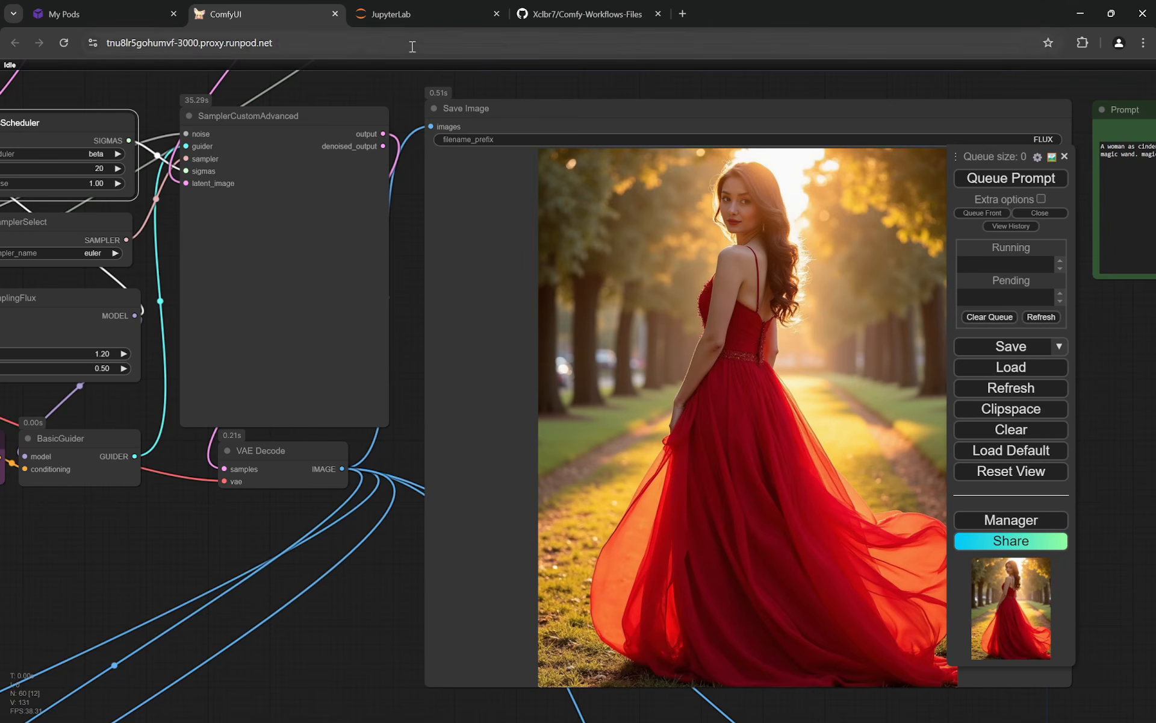
Switch to JupyterLab, open the workspace's ComfyUI/output folder and look at the file actions available for FLUX_00002_.png
click(429, 14)
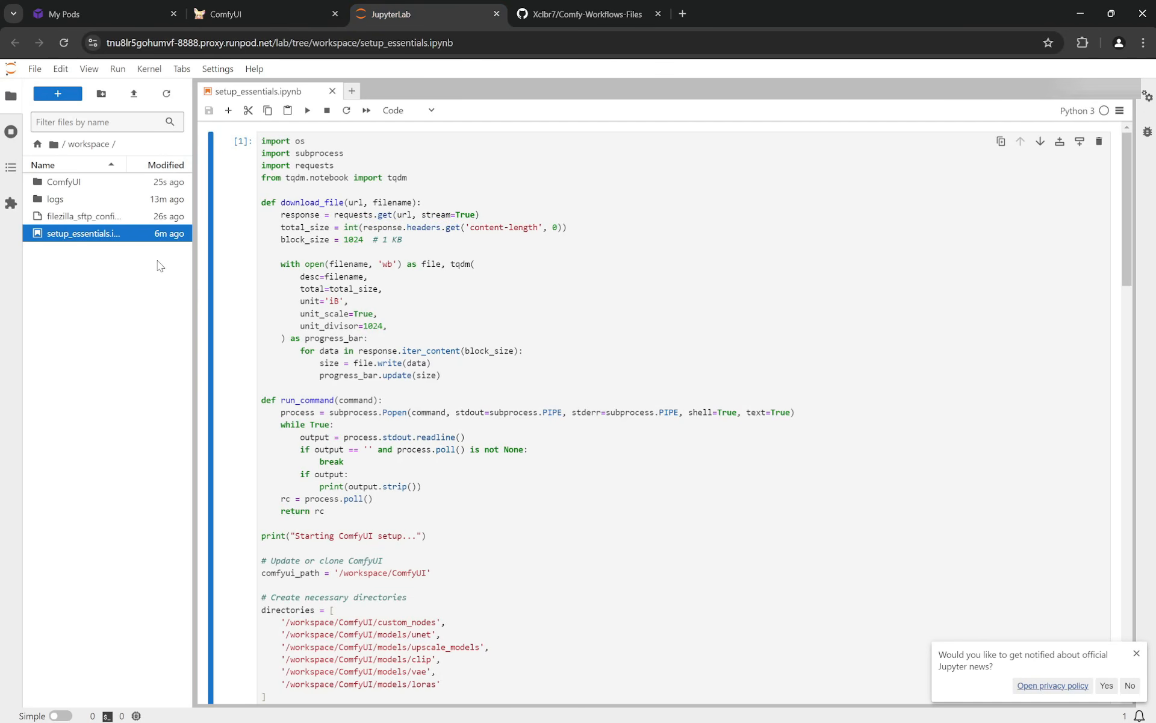
click(82, 188)
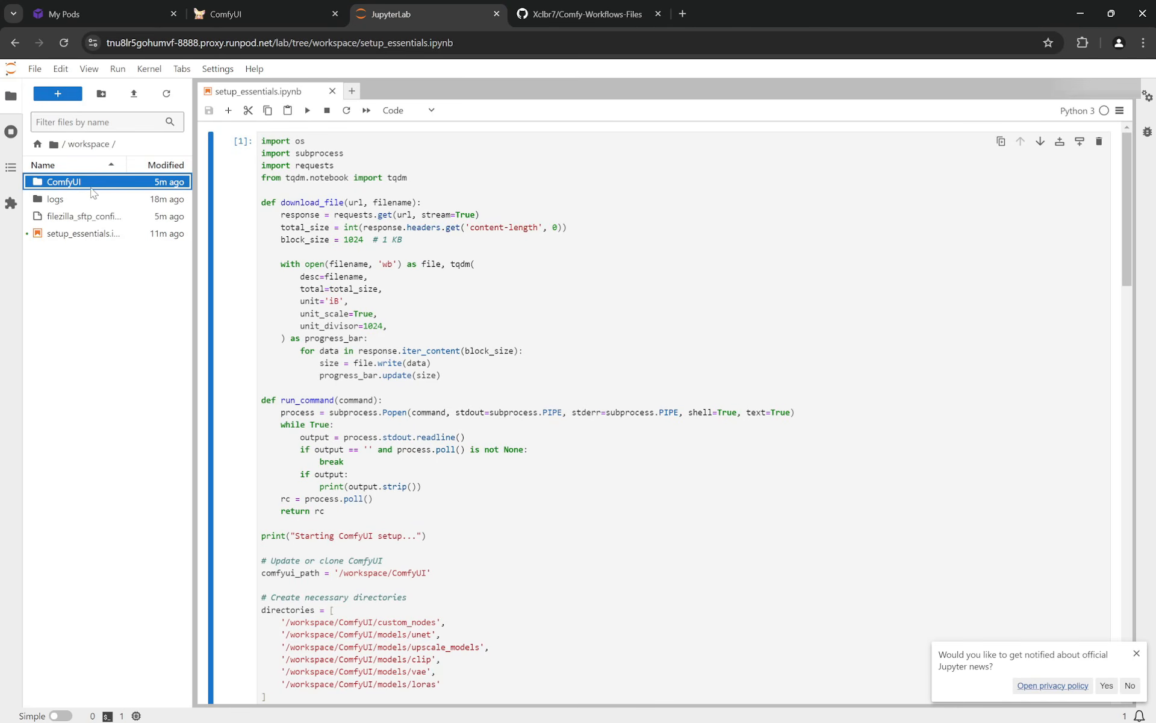
double_click(77, 181)
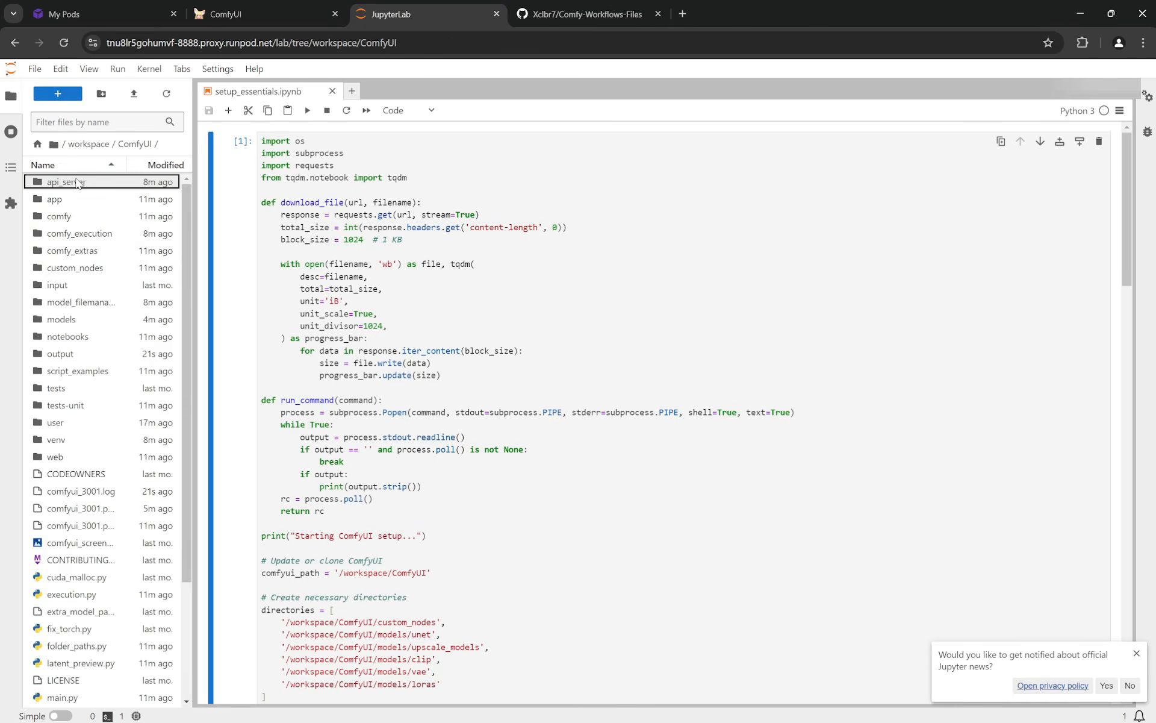
click(77, 355)
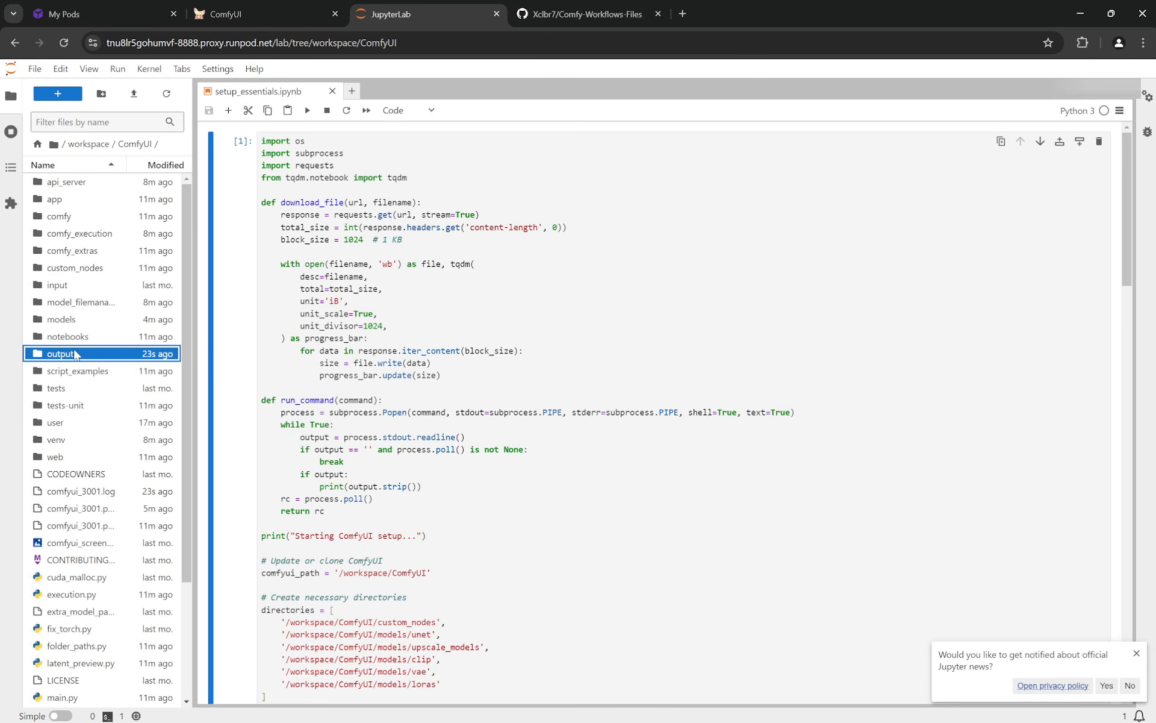
double_click(68, 355)
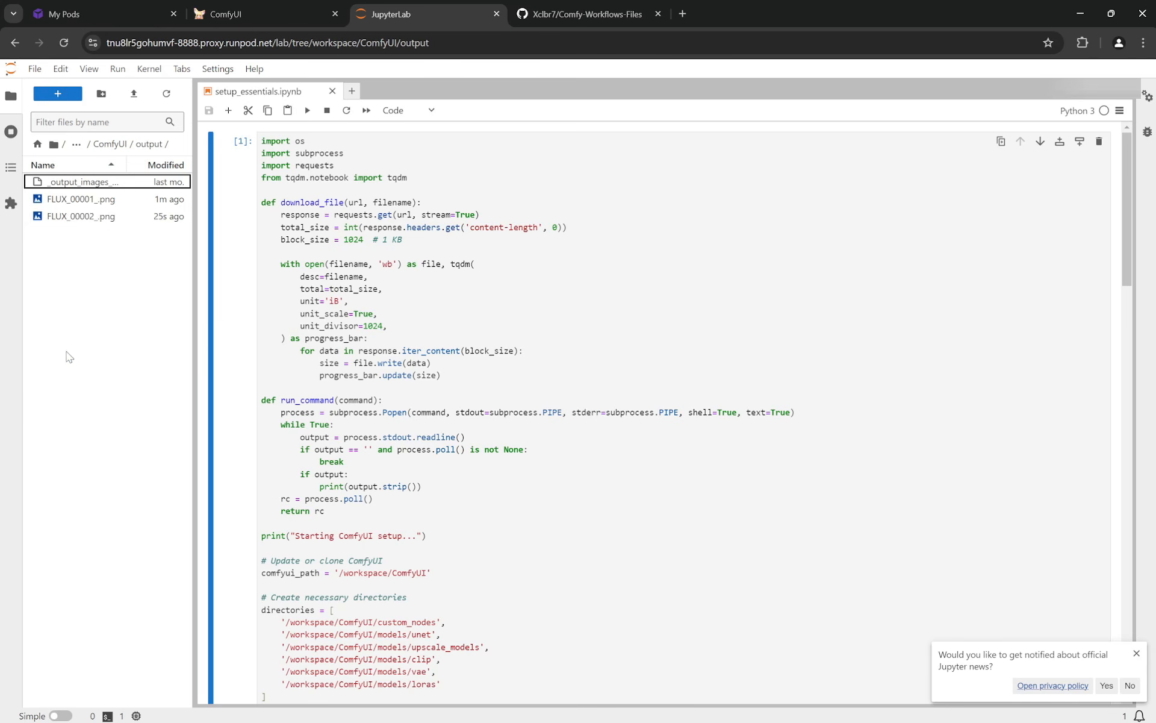
right_click(89, 218)
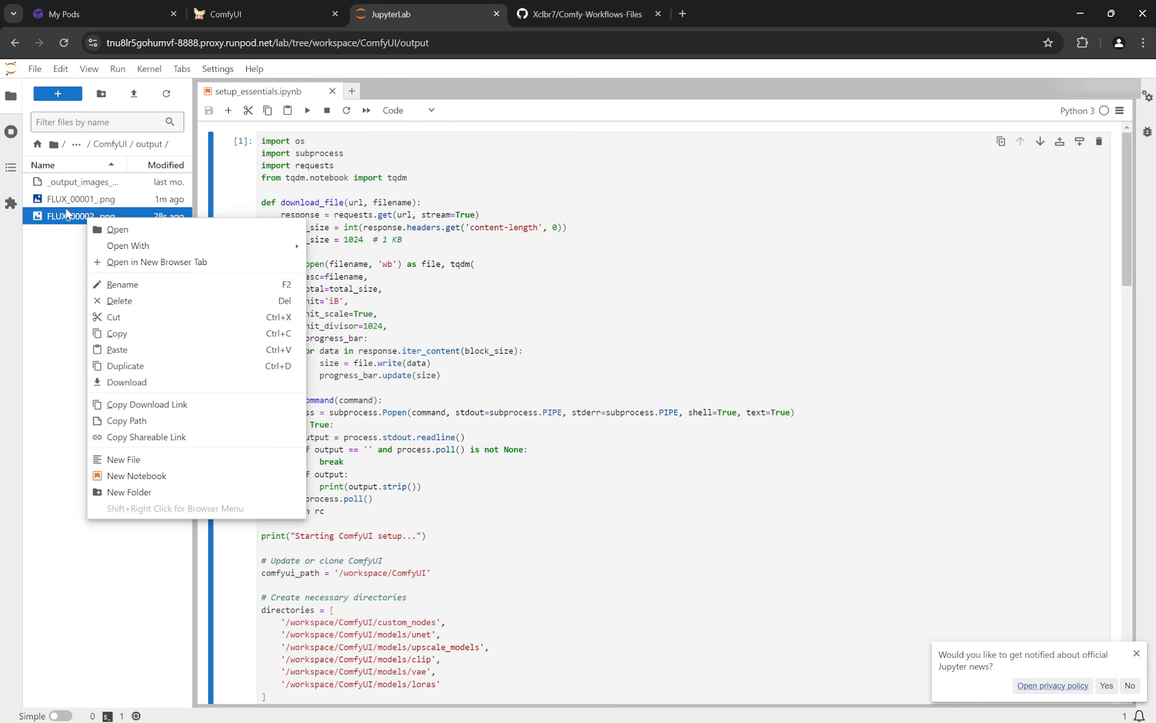
click(41, 267)
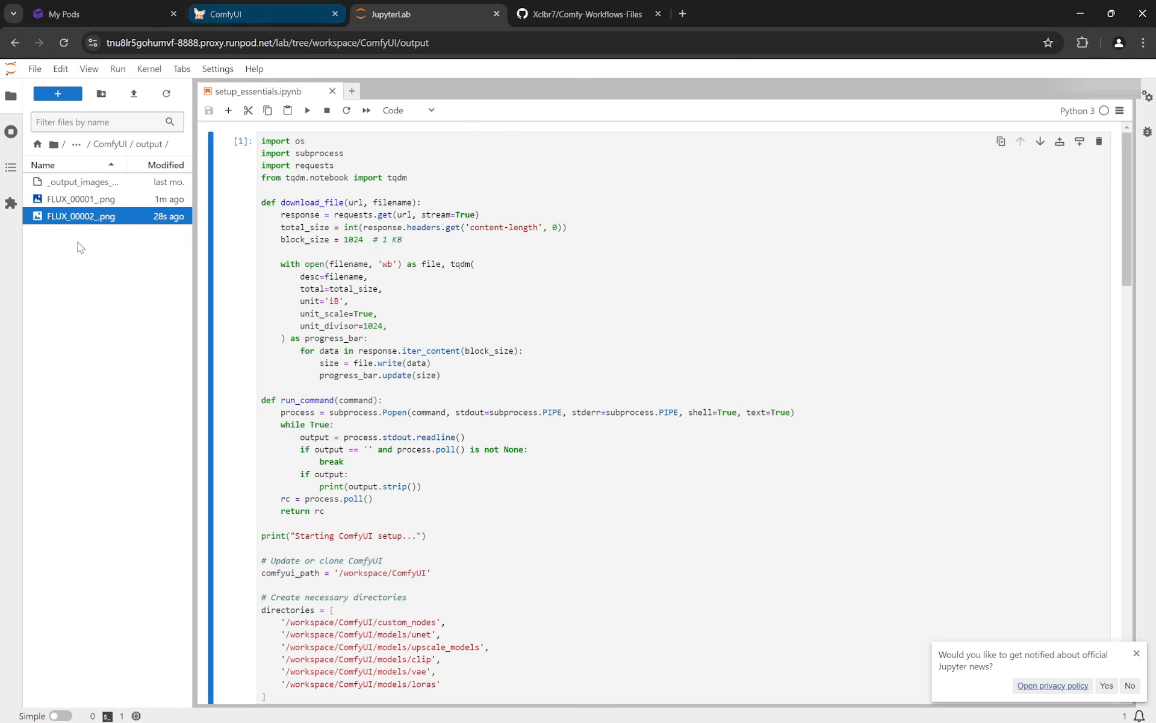
Return to ComfyUI, look over the workflow around the Save Image node, and view the ComfyUI Manager menu before closing it
click(247, 9)
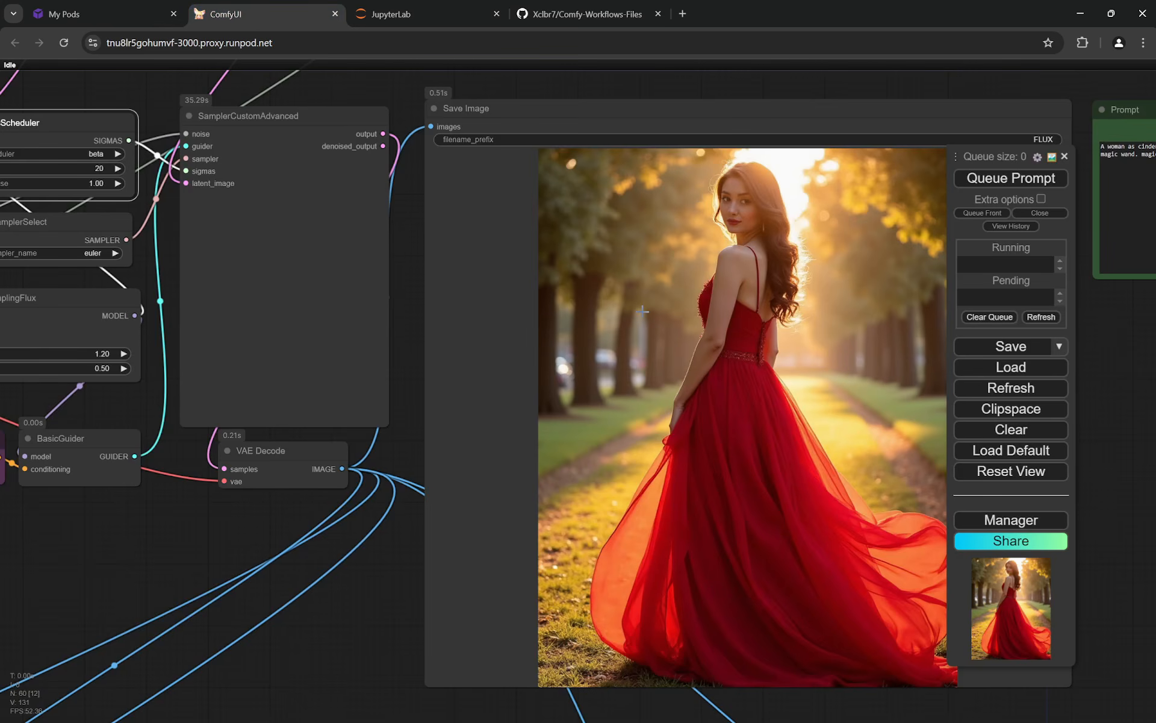
scroll(643, 310, down, 6)
scroll(813, 260, up, 1)
scroll(783, 337, down, 8)
scroll(810, 317, up, 6)
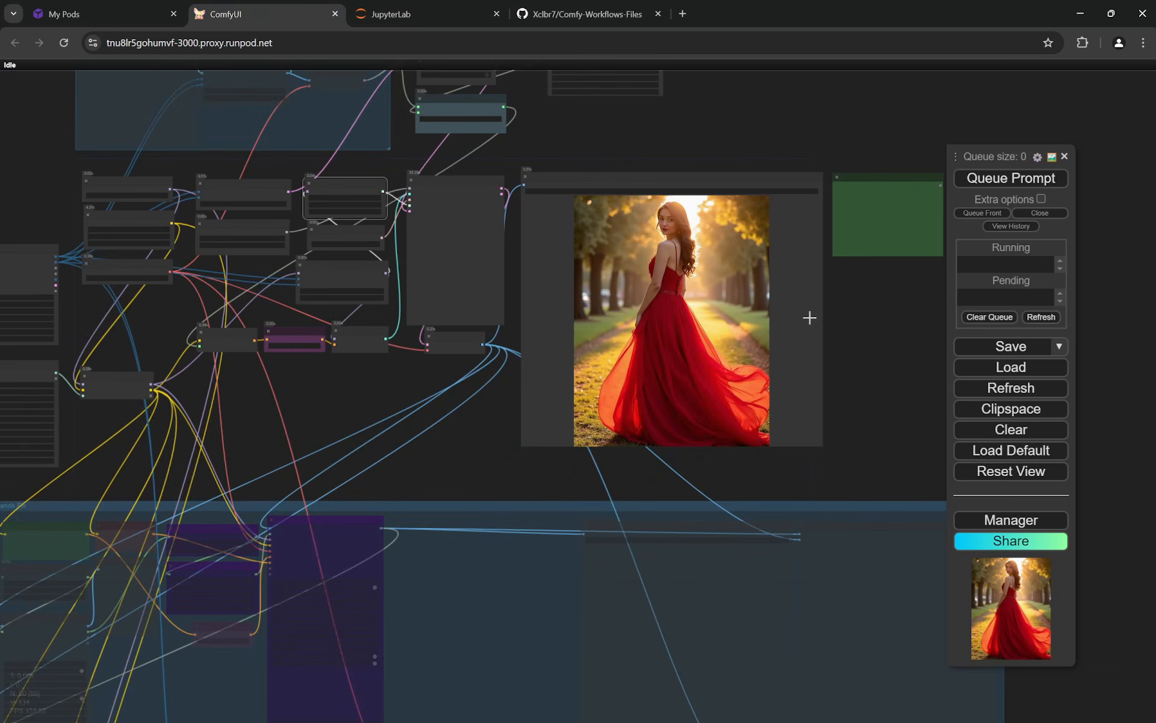
scroll(866, 274, up, 5)
drag(396, 162, 530, 307)
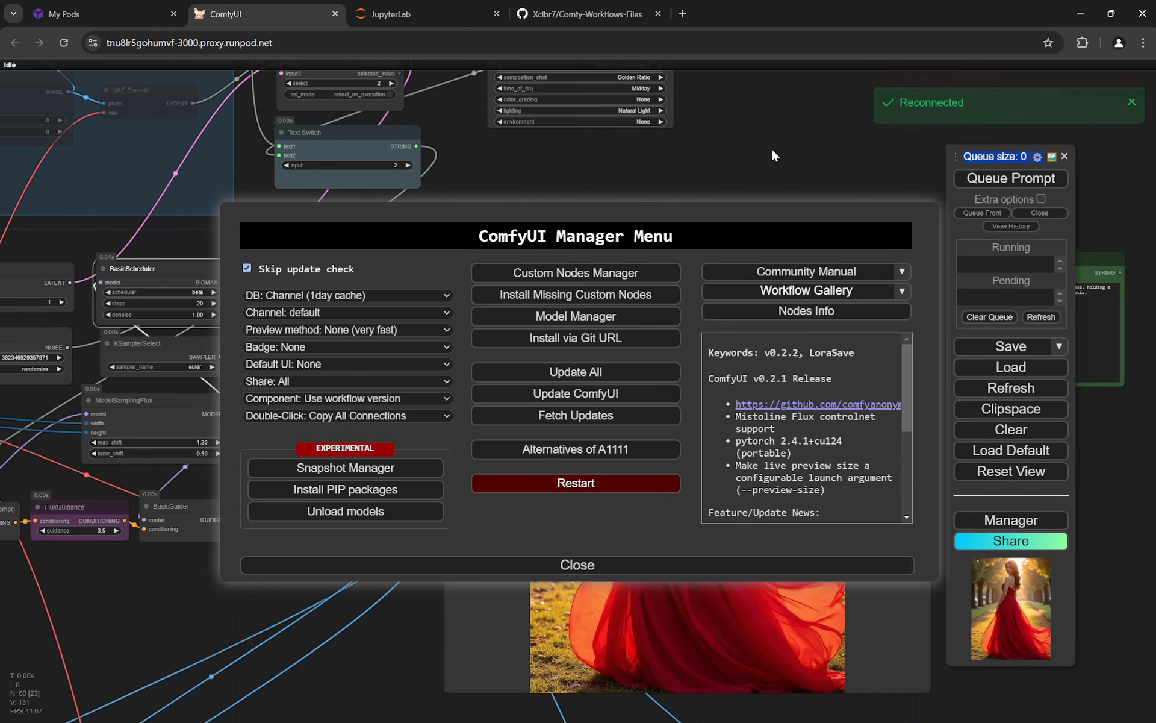
click(577, 565)
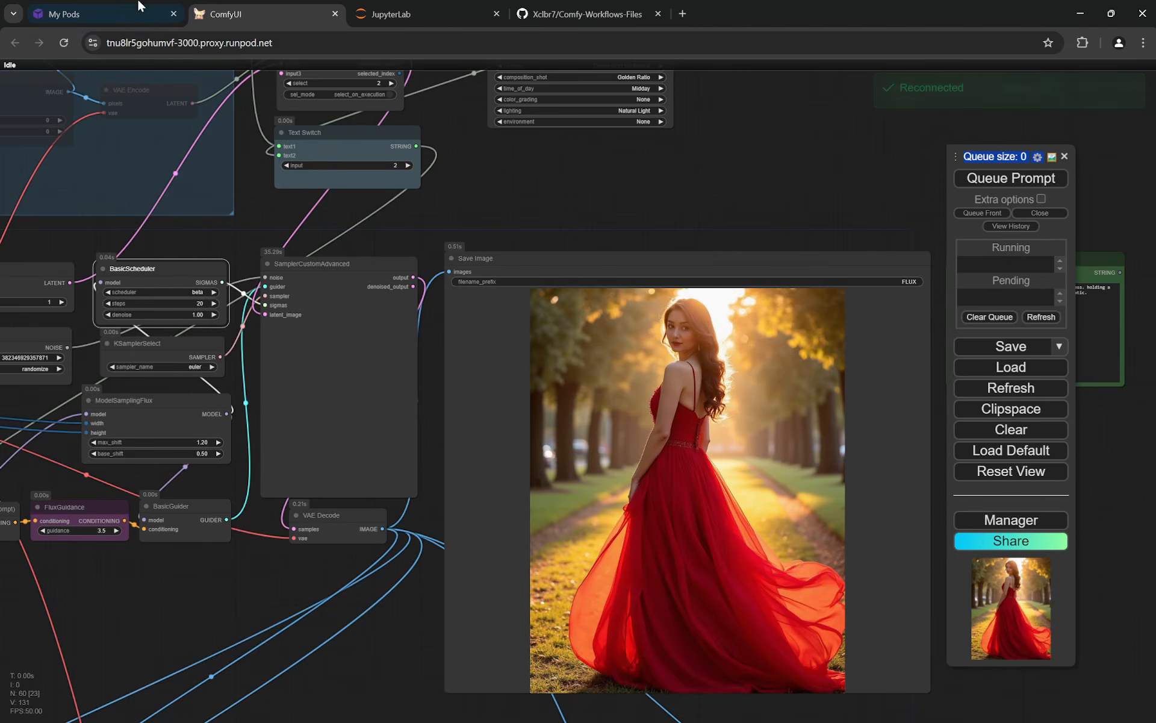
Switch to RunPod and stop the running ComfyUI pod
click(134, 12)
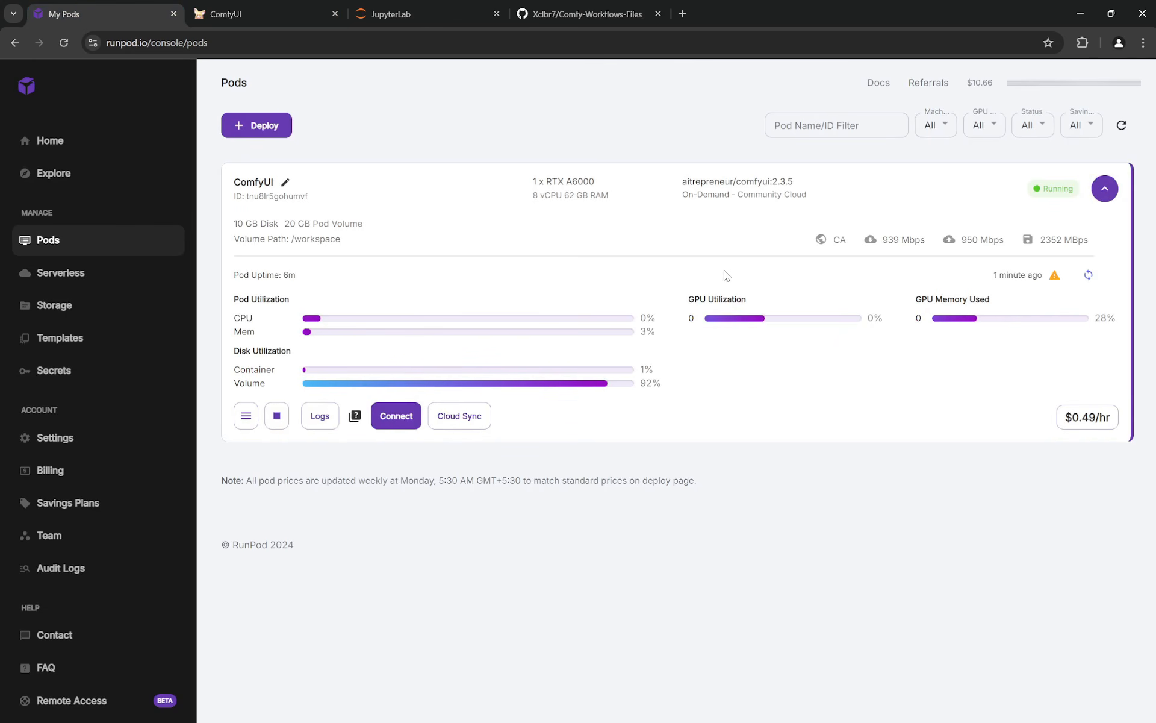
click(278, 416)
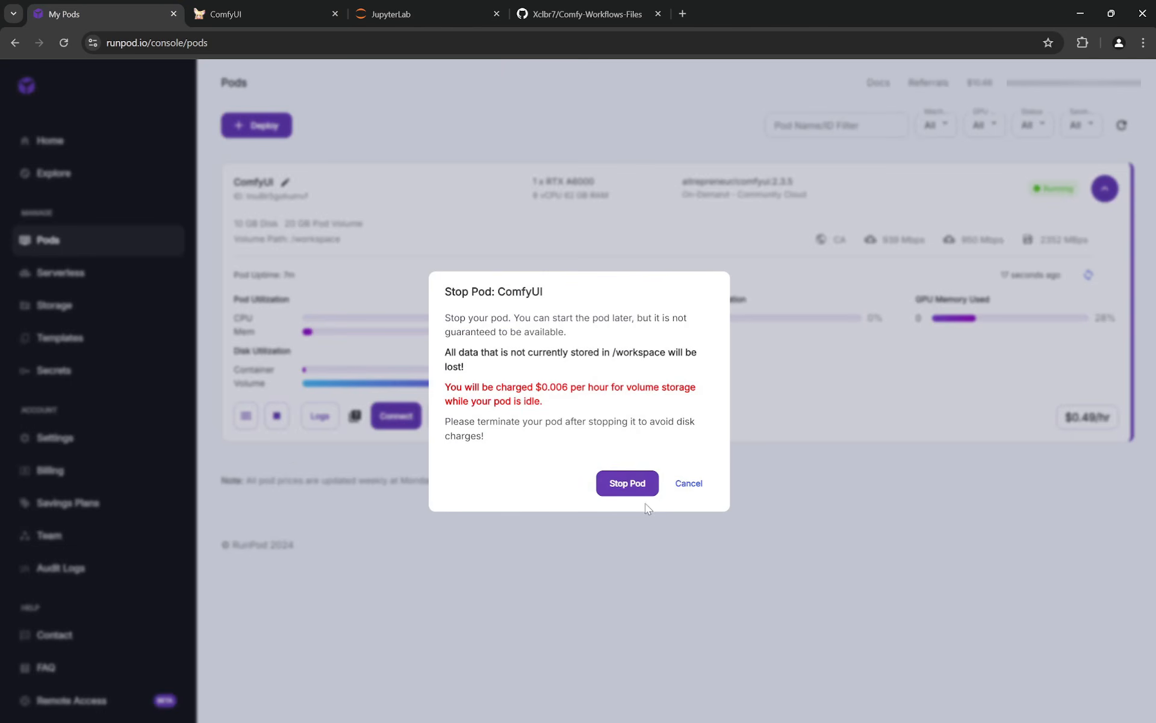
click(623, 482)
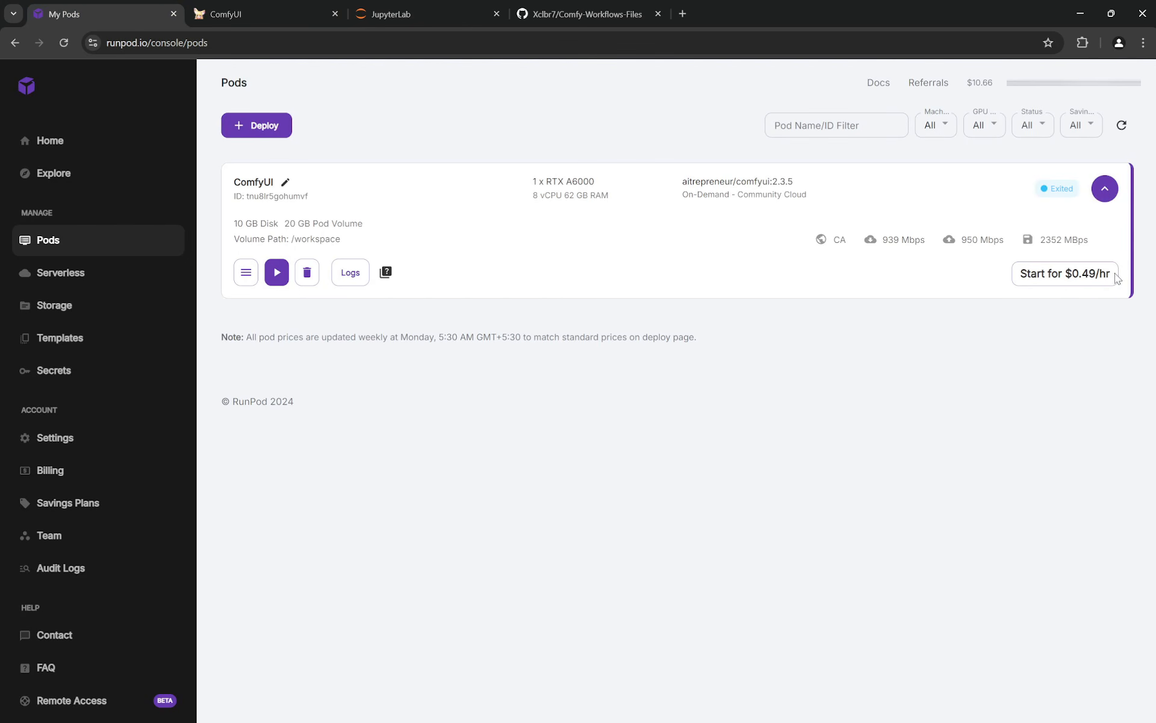
View the Comfy-Workflows-Files repository on GitHub, and return to RunPod to check the stopped pod's management options without choosing one
mouse_move(982, 86)
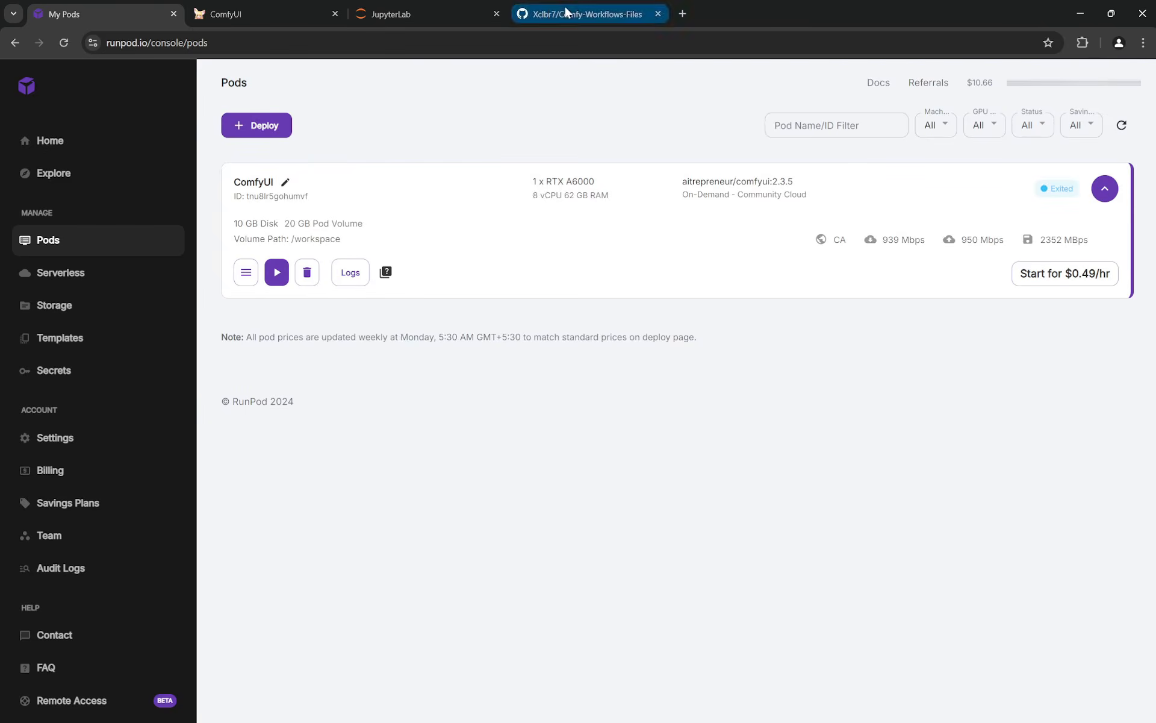
click(530, 14)
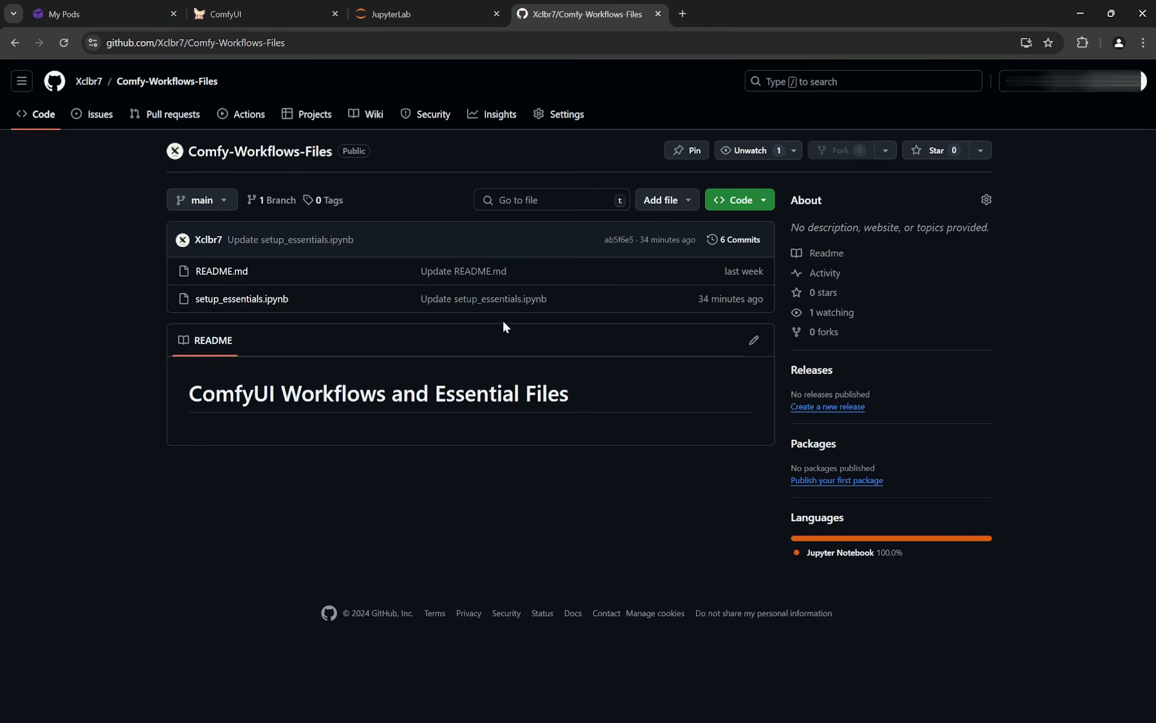
click(148, 22)
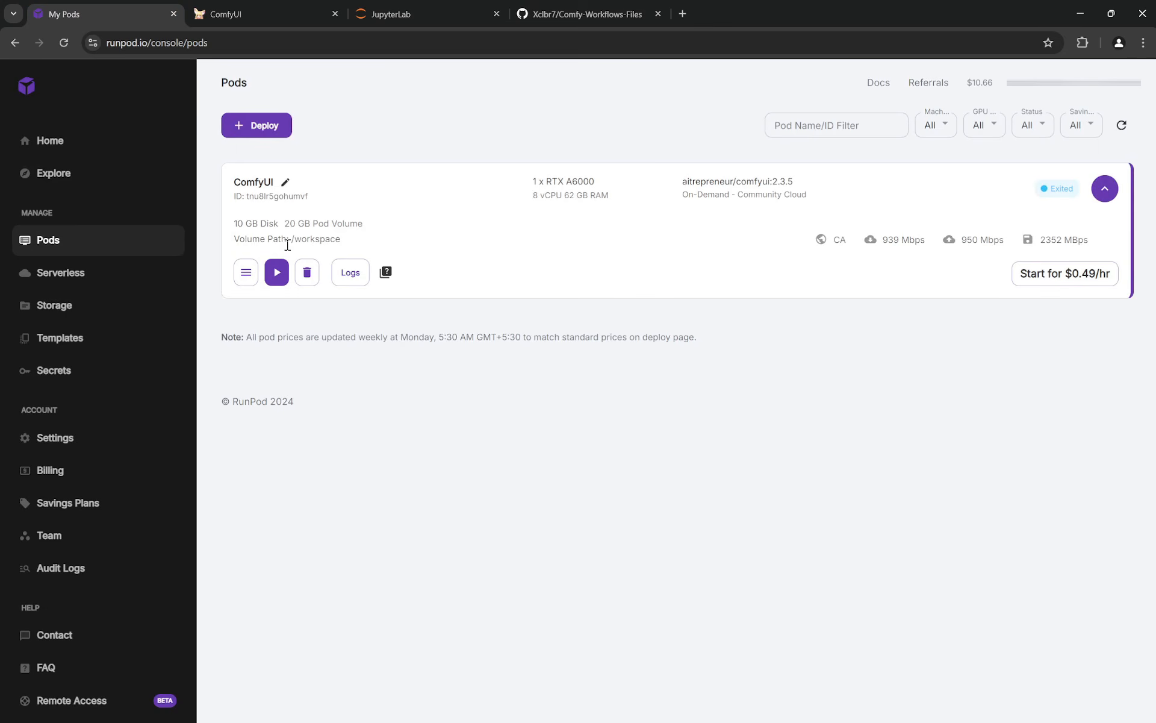
click(246, 272)
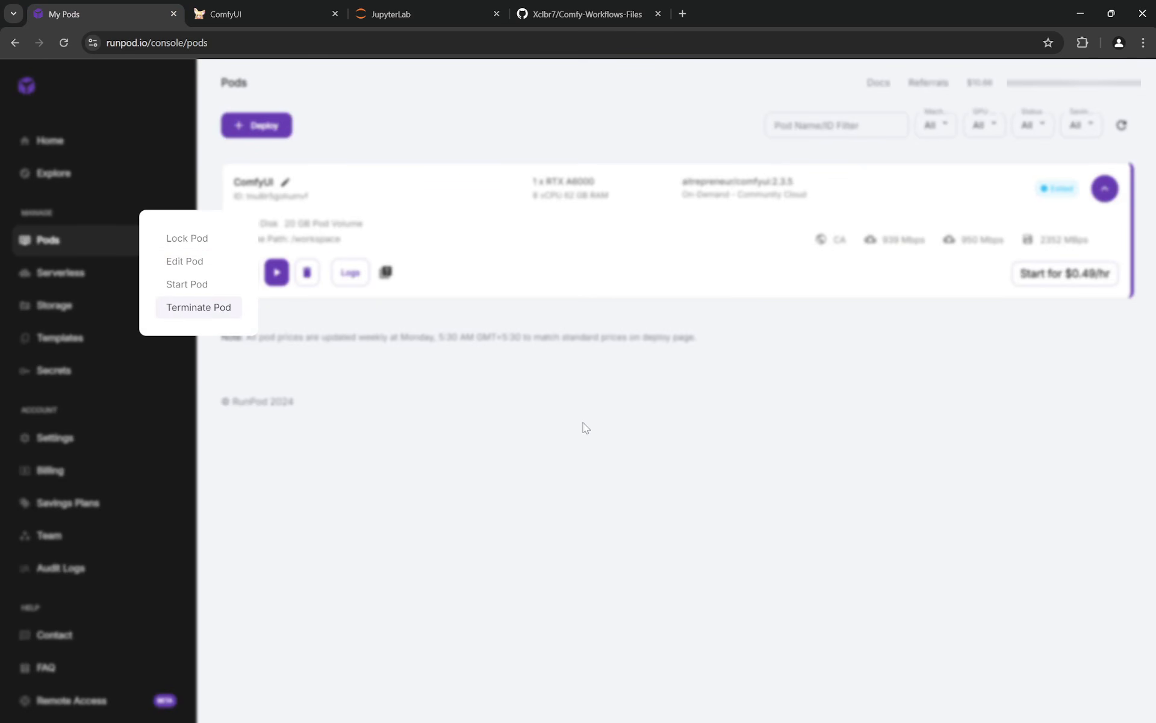
click(613, 431)
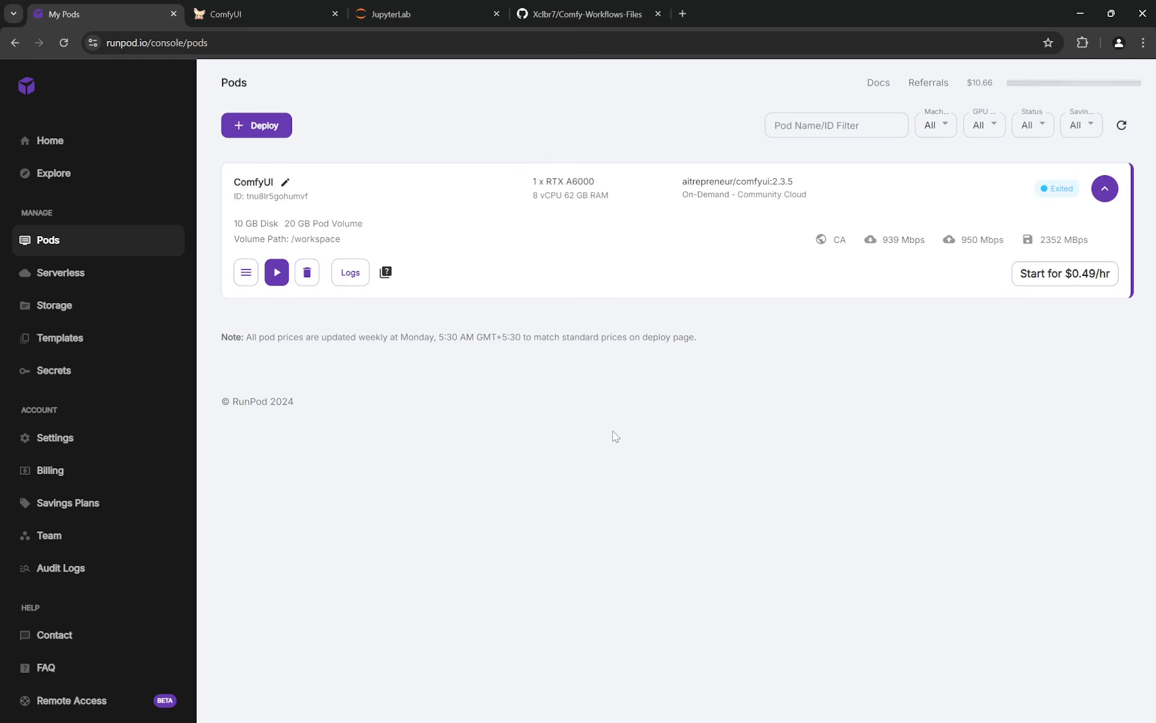